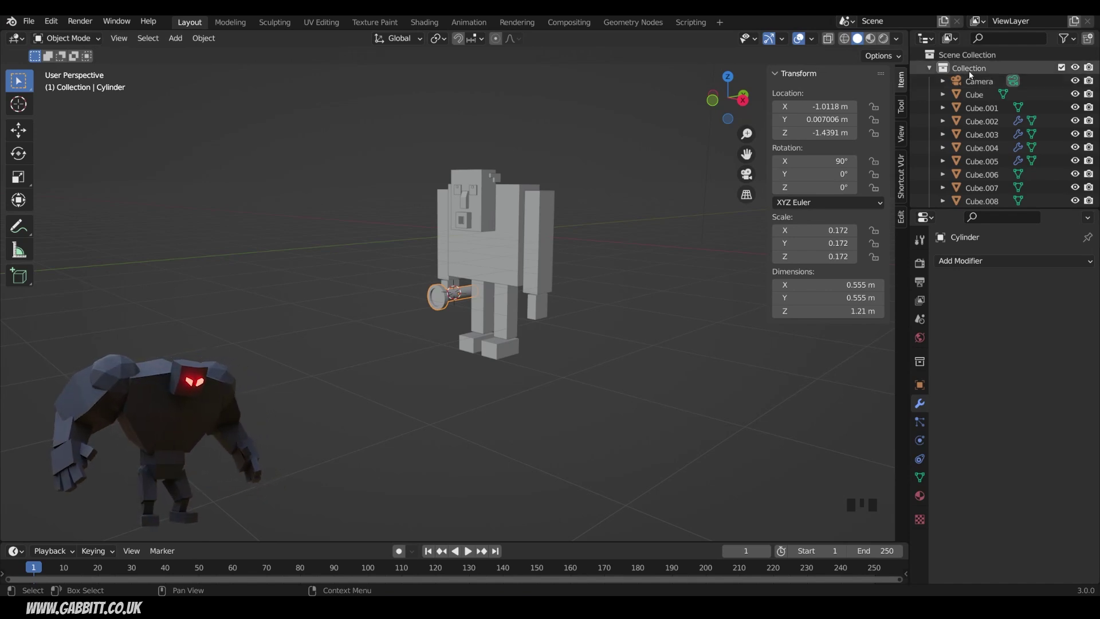
# Select the camera and reveal its entry in the Outliner.
pyautogui.scroll(-6, 986, 168)
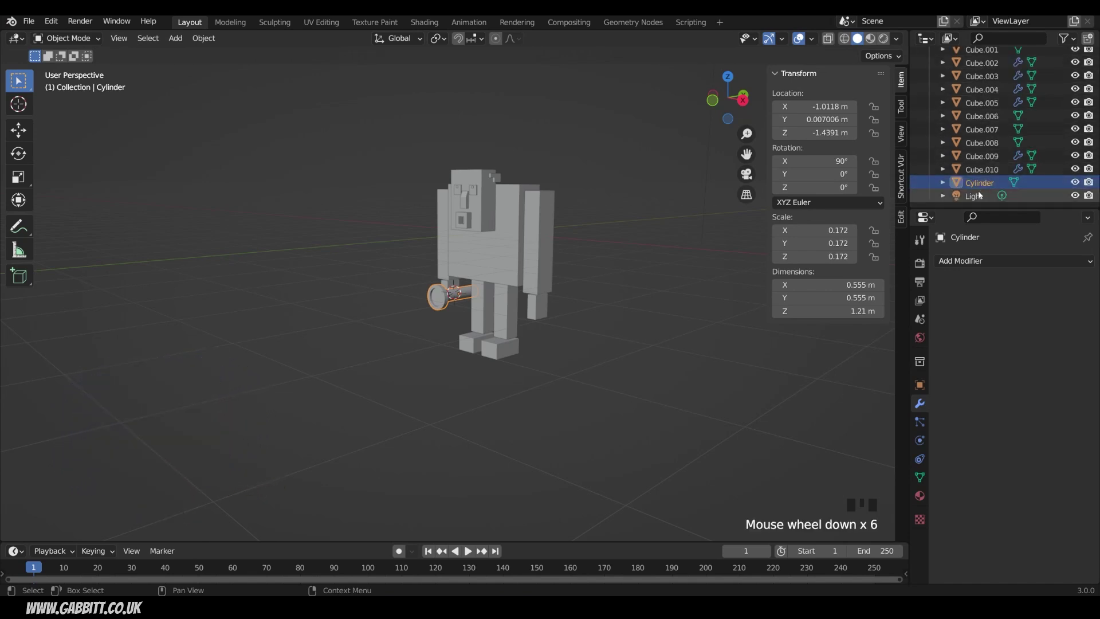
pyautogui.scroll(-2, 586, 277)
pyautogui.scroll(-2, 587, 282)
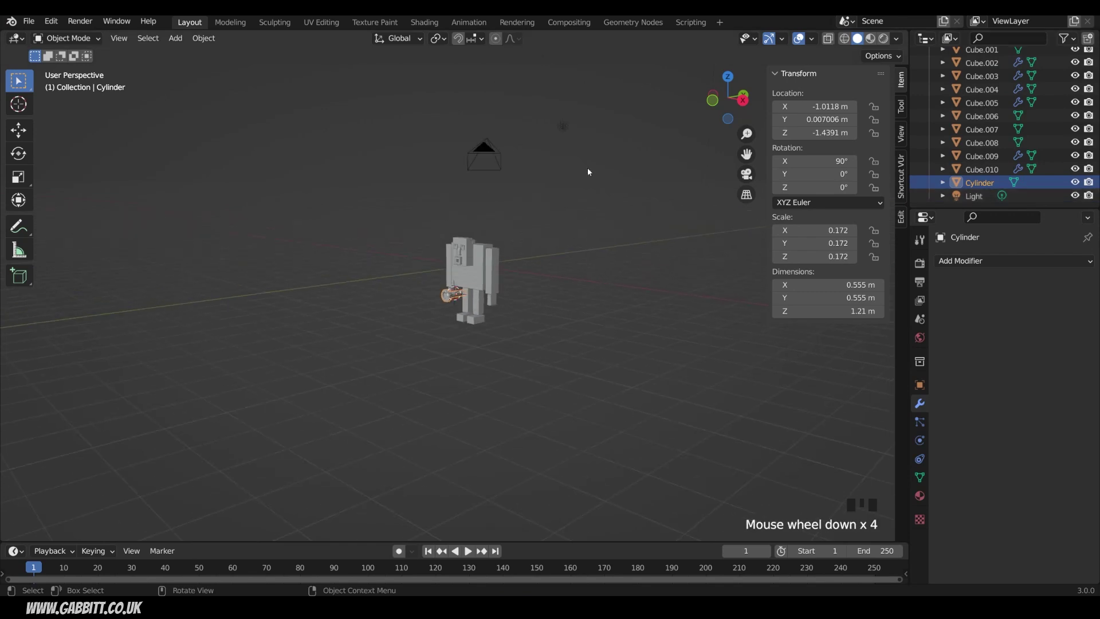
pyautogui.click(559, 133)
pyautogui.click(483, 160)
pyautogui.click(497, 164)
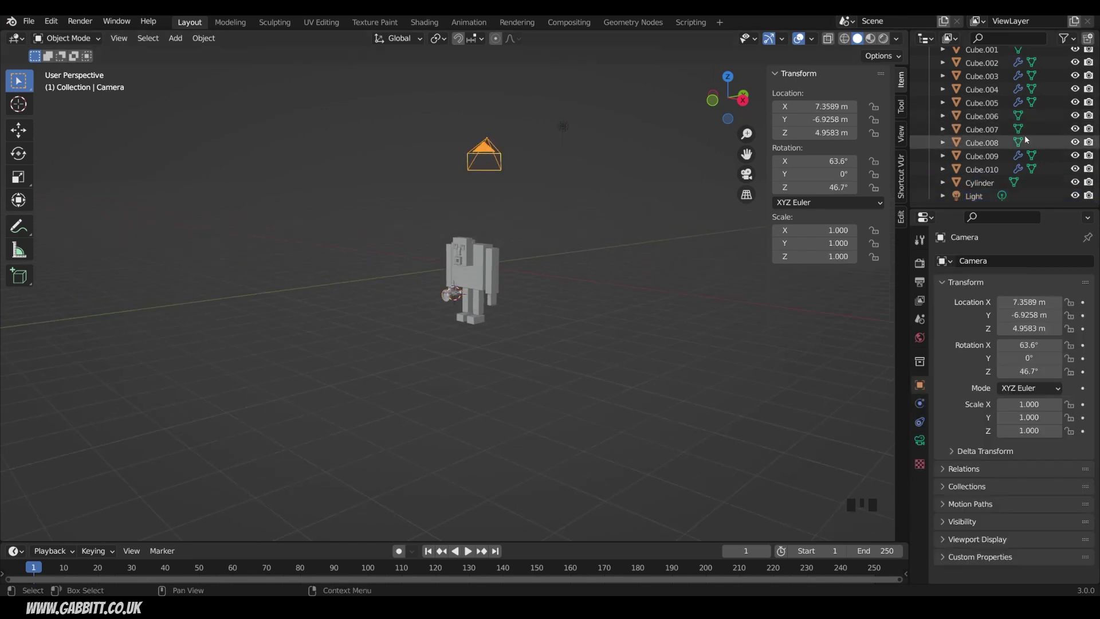
pyautogui.press('KP_Decimal')
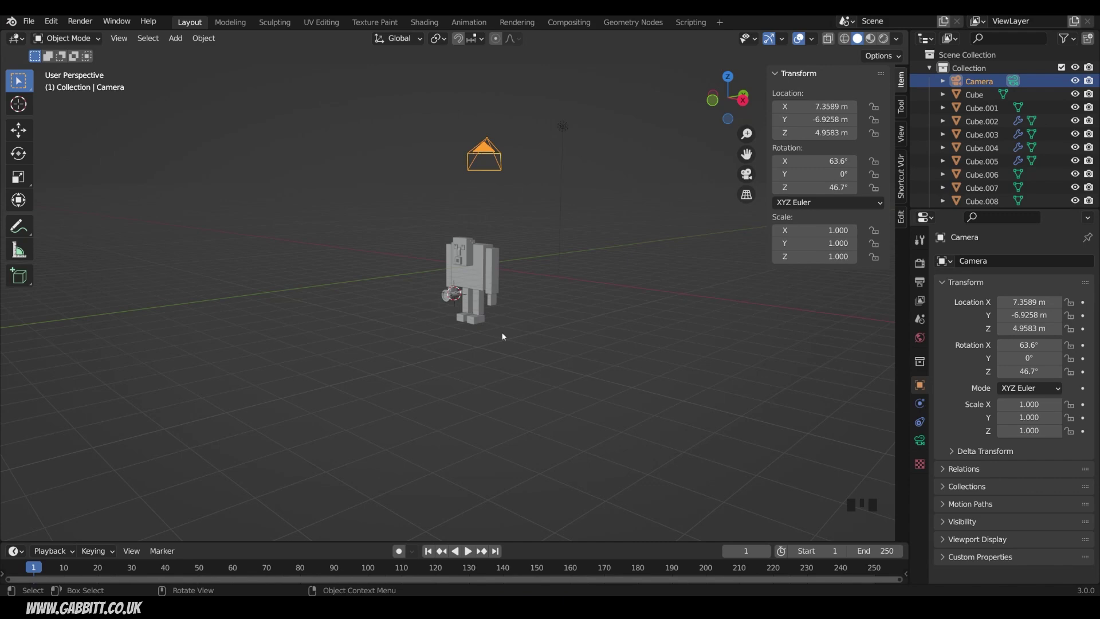
# Box-select the robot parts and move them into a new 'old man' collection, then enlarge the Outliner.
pyautogui.moveTo(410, 205); pyautogui.dragTo(522, 344)
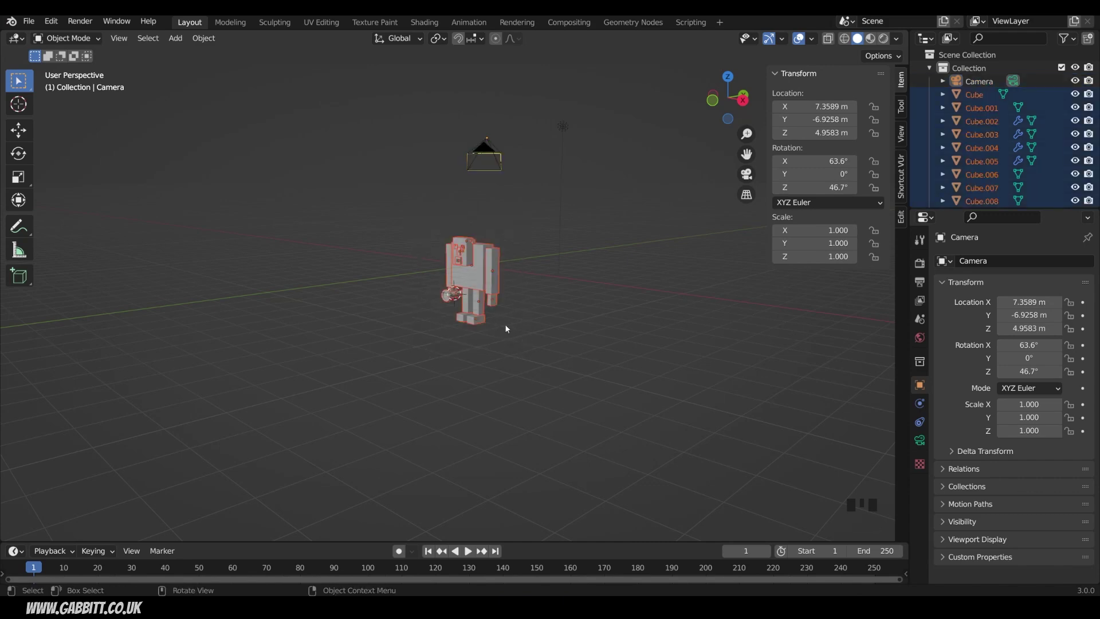
pyautogui.press('m')
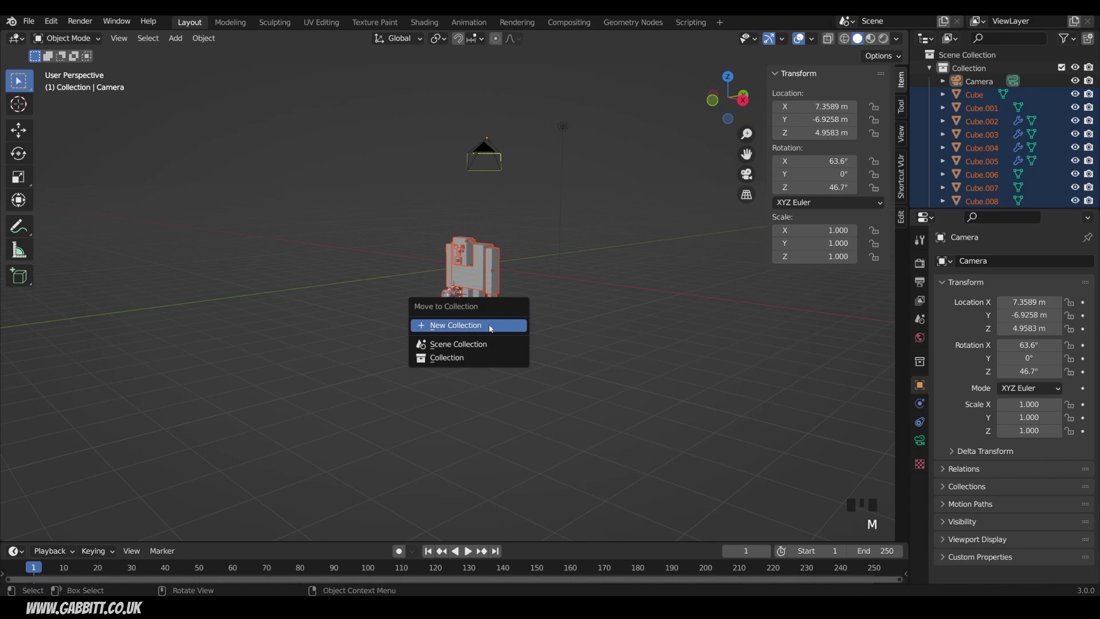
pyautogui.click(489, 329)
pyautogui.write('old man')
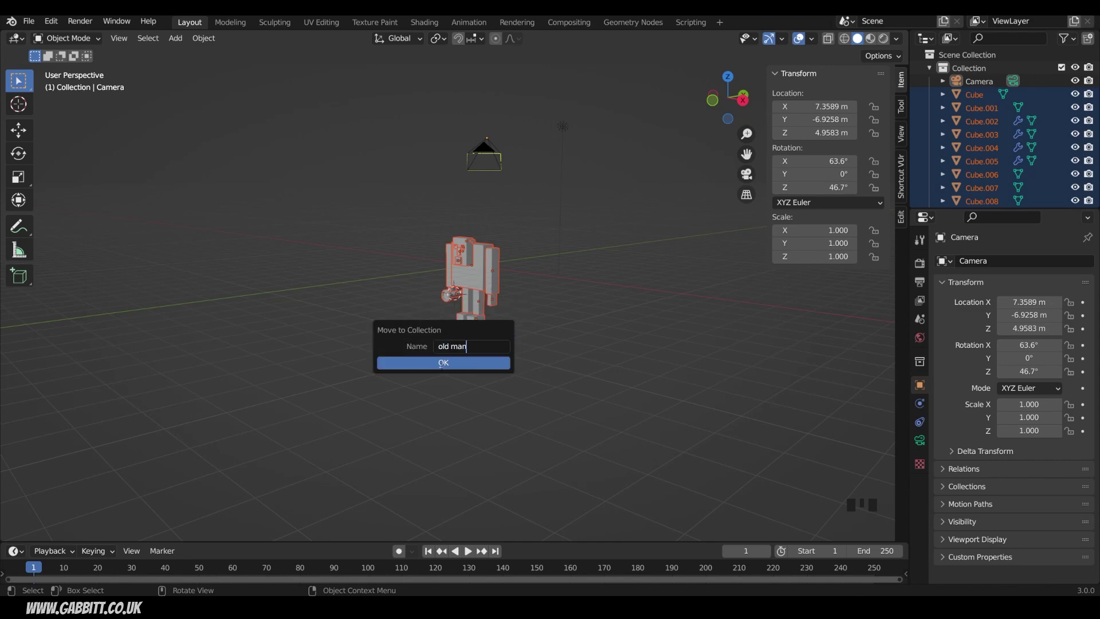
pyautogui.click(443, 362)
pyautogui.moveTo(1007, 208); pyautogui.dragTo(1009, 289)
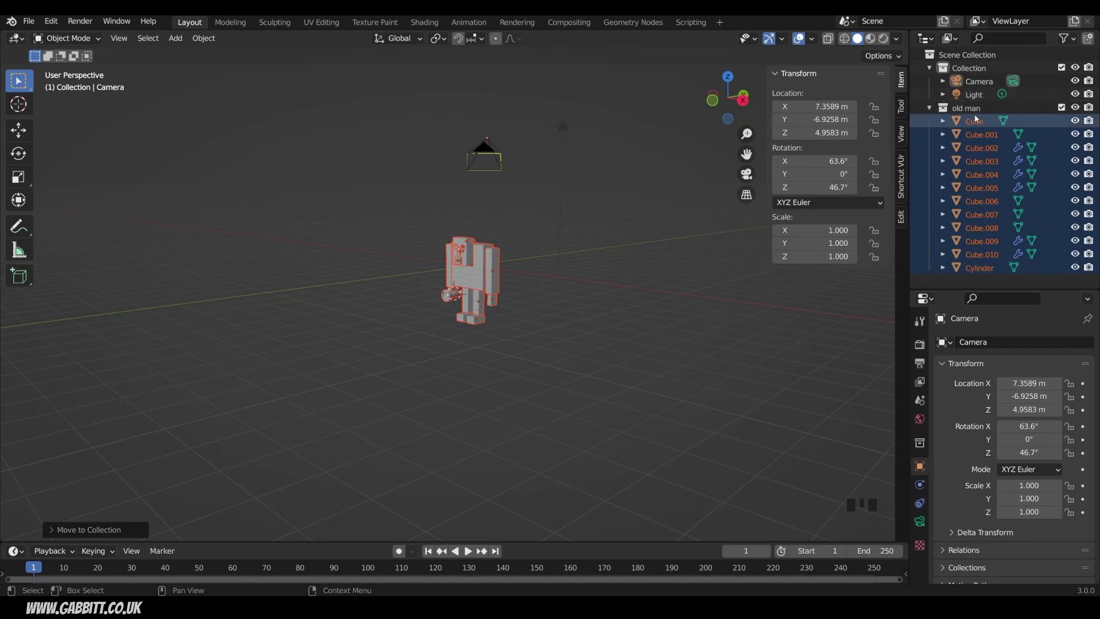
pyautogui.click(1077, 108)
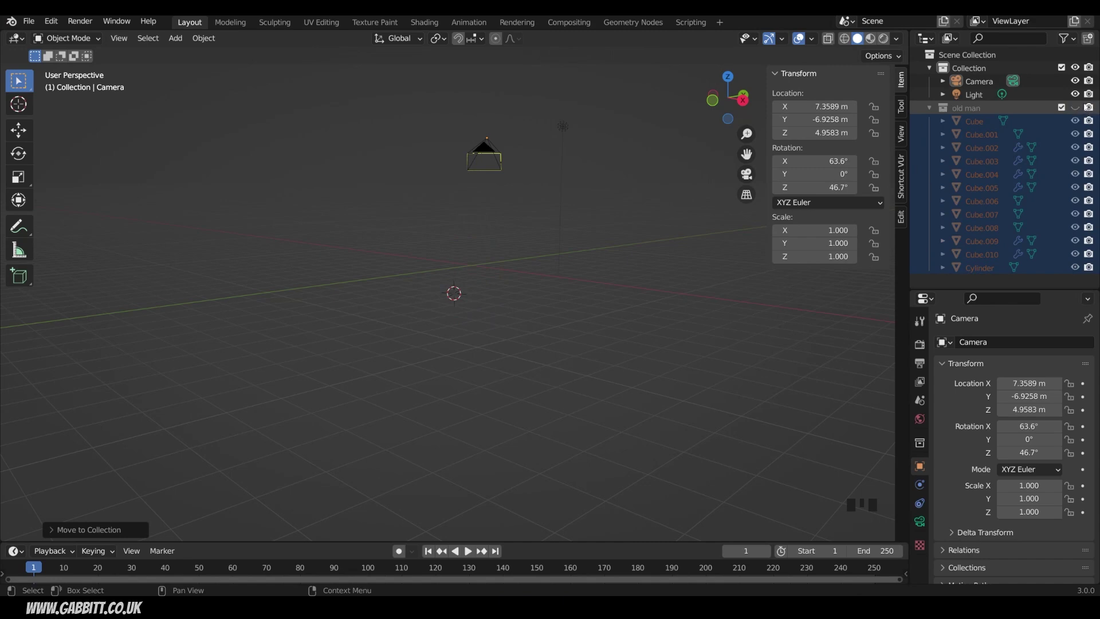
pyautogui.click(1077, 109)
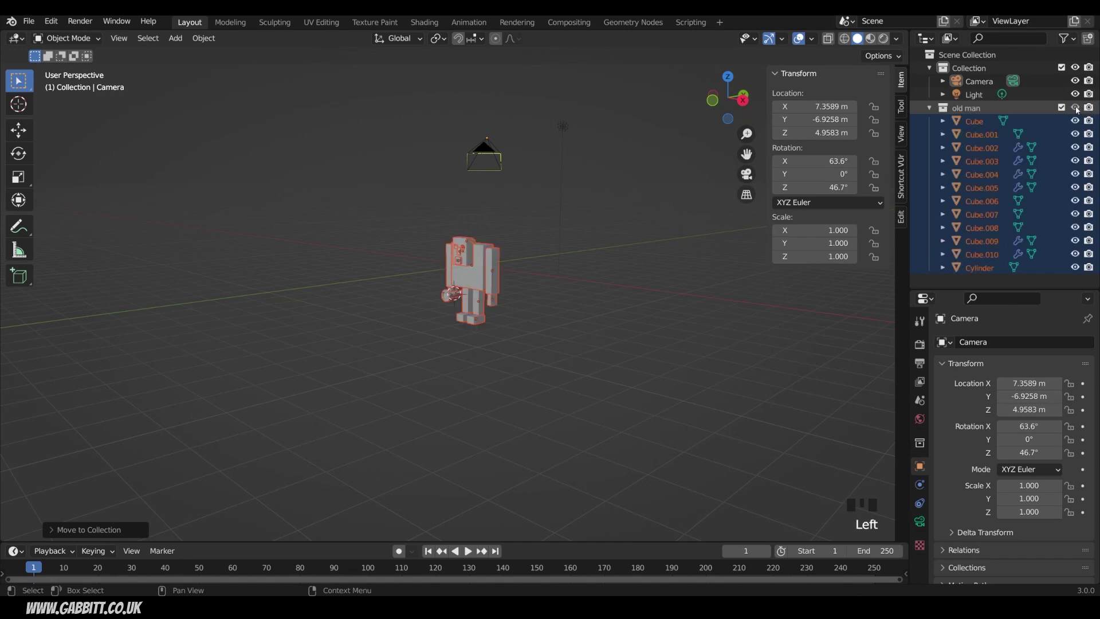
pyautogui.click(1090, 109)
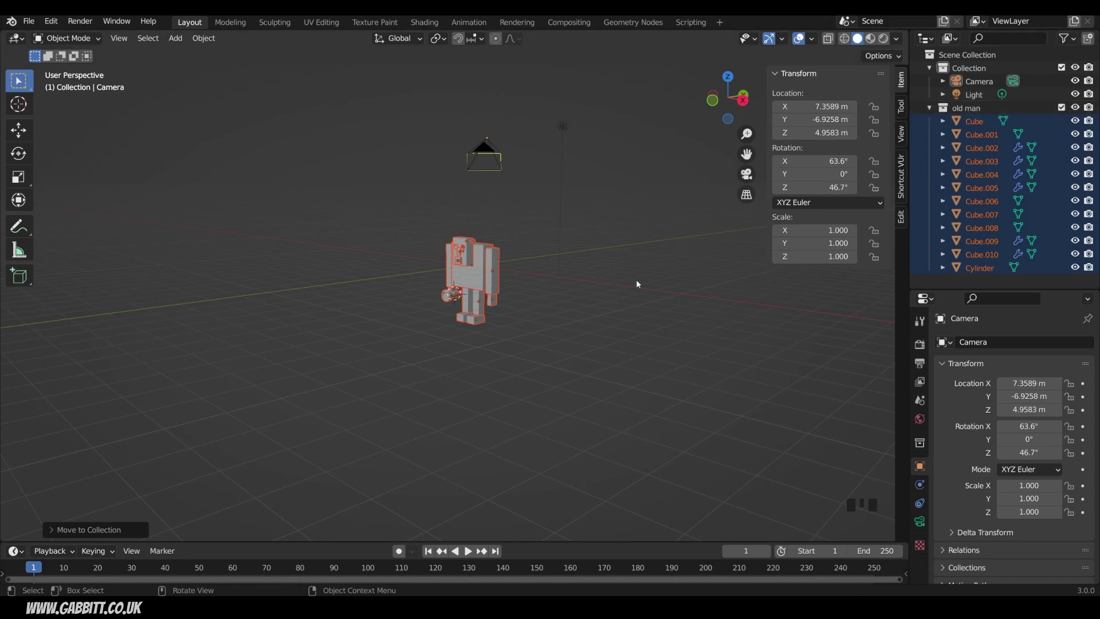
# Deselect all, then select every object in the old man collection from the Outliner.
pyautogui.hotkey('alt', 'a')
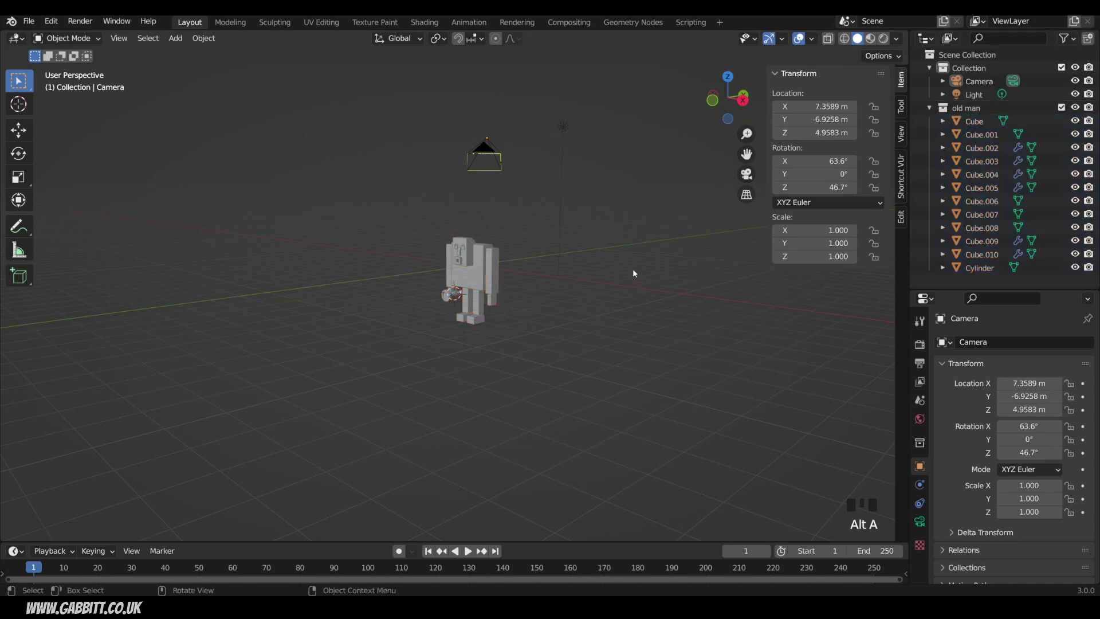
pyautogui.click(633, 222)
pyautogui.scroll(4, 515, 267)
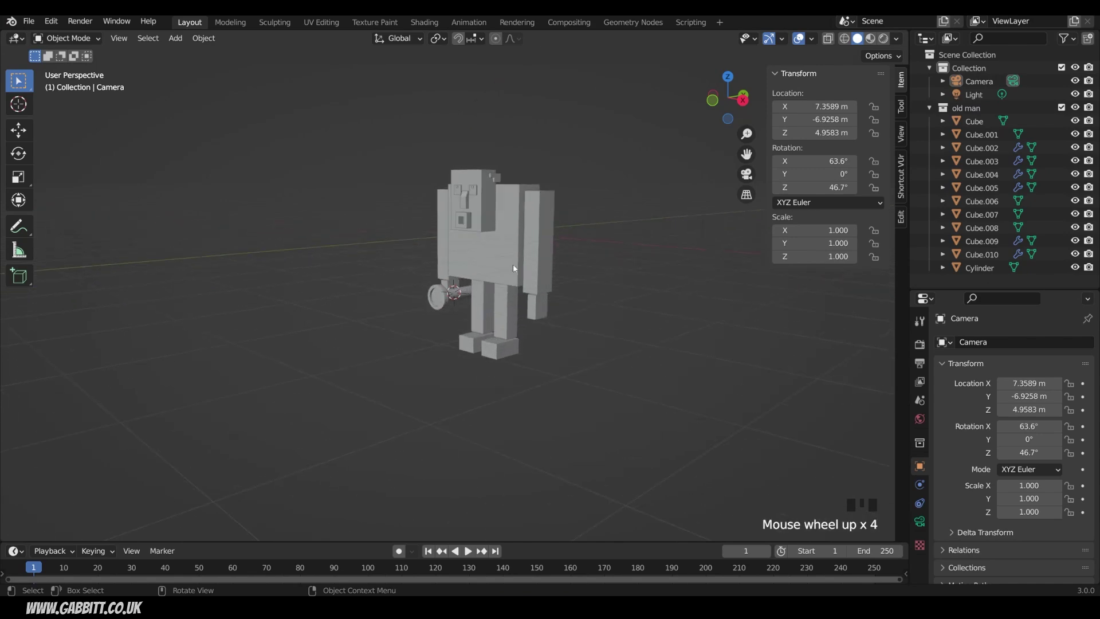
pyautogui.keyDown('shift'); pyautogui.moveTo(513, 264); pyautogui.dragTo(476, 289, button='middle'); pyautogui.keyUp('shift')
pyautogui.click(968, 108)
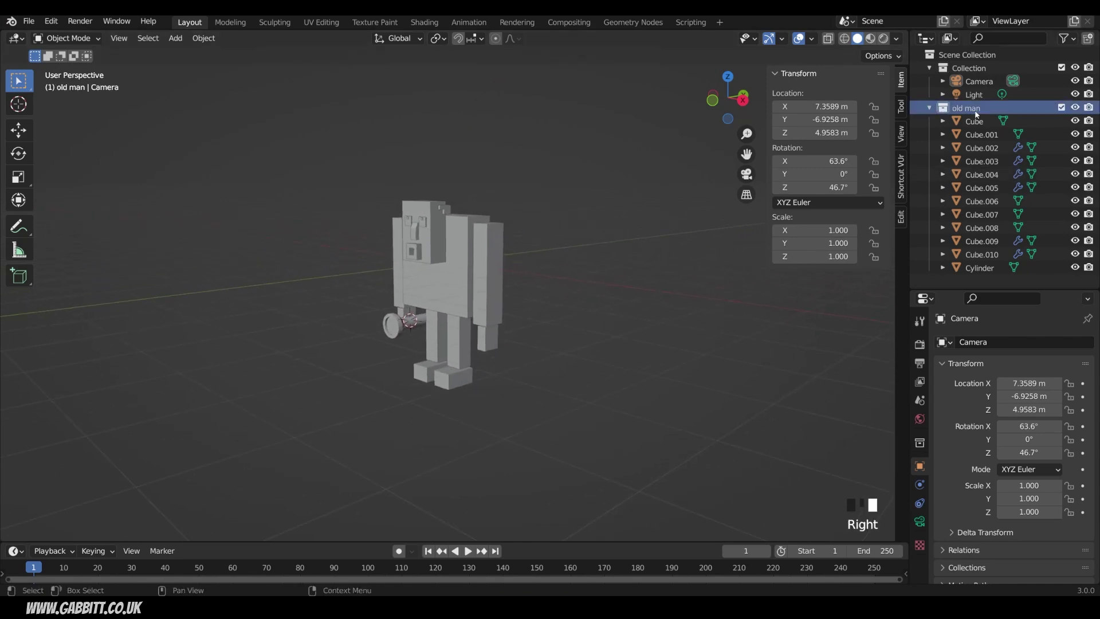
pyautogui.rightClick(976, 115)
pyautogui.click(869, 218)
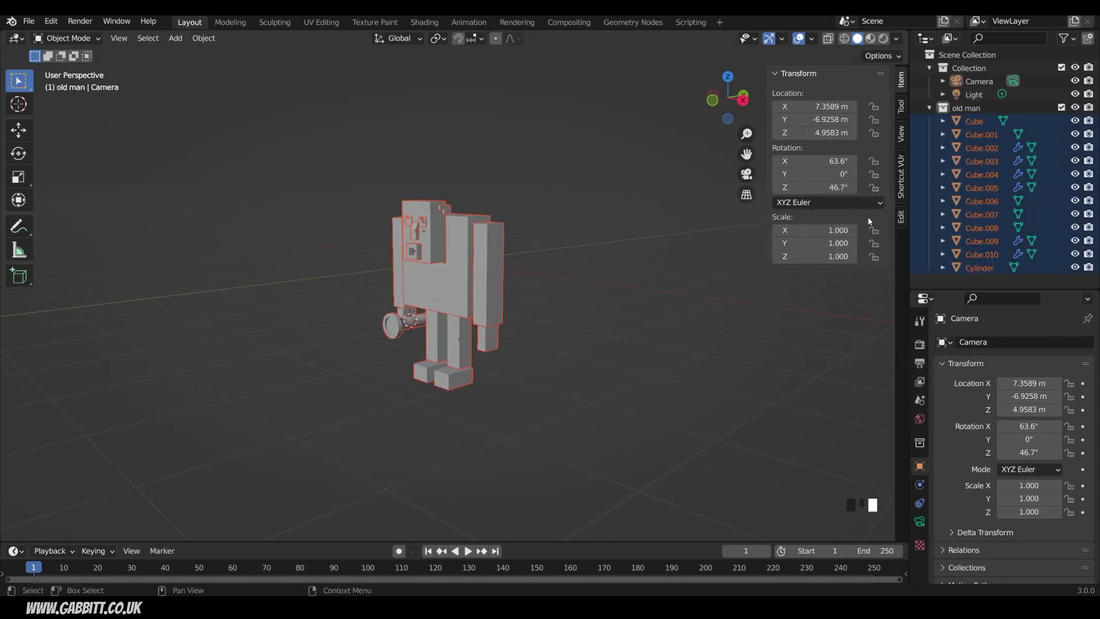
# In front view, lift the whole robot until its feet rest on the ground grid.
pyautogui.press('g')
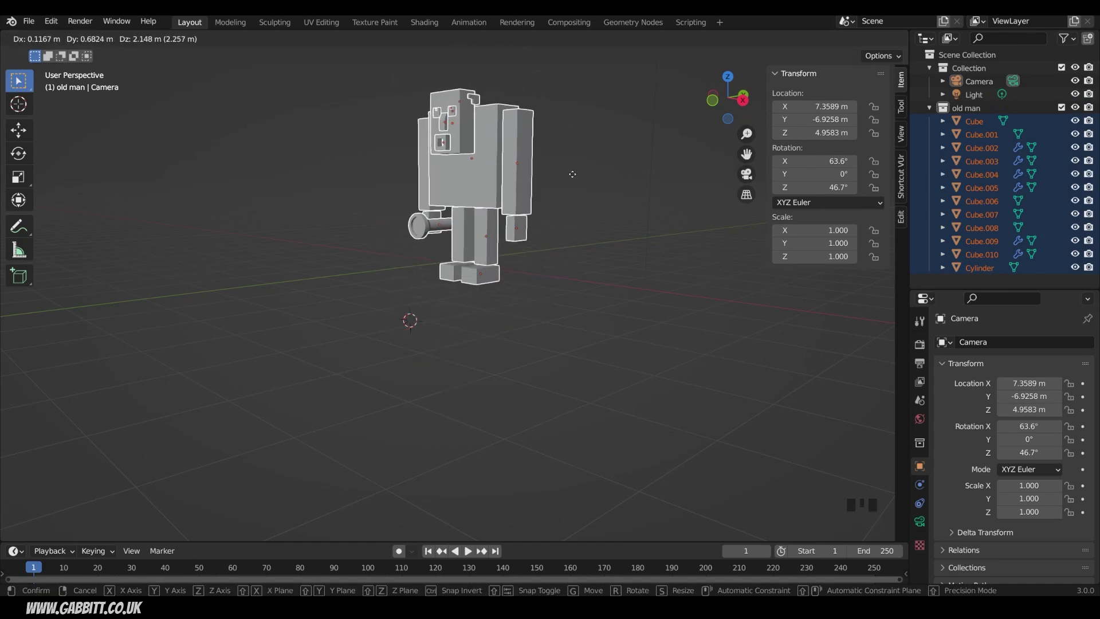
pyautogui.click(637, 229)
pyautogui.press('KP_1')
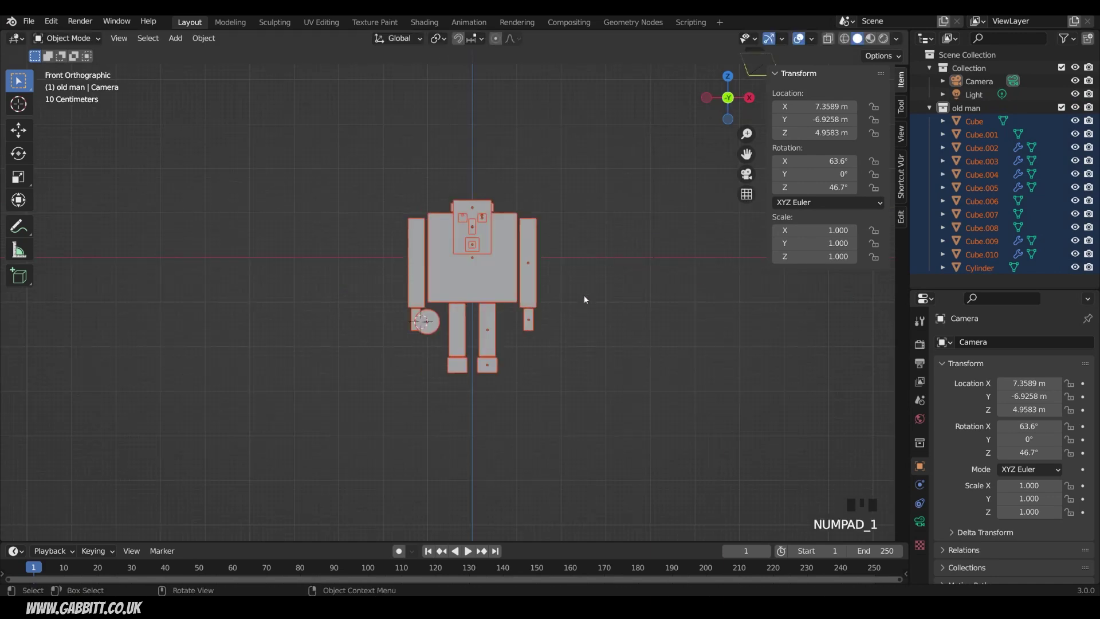
pyautogui.press('g')
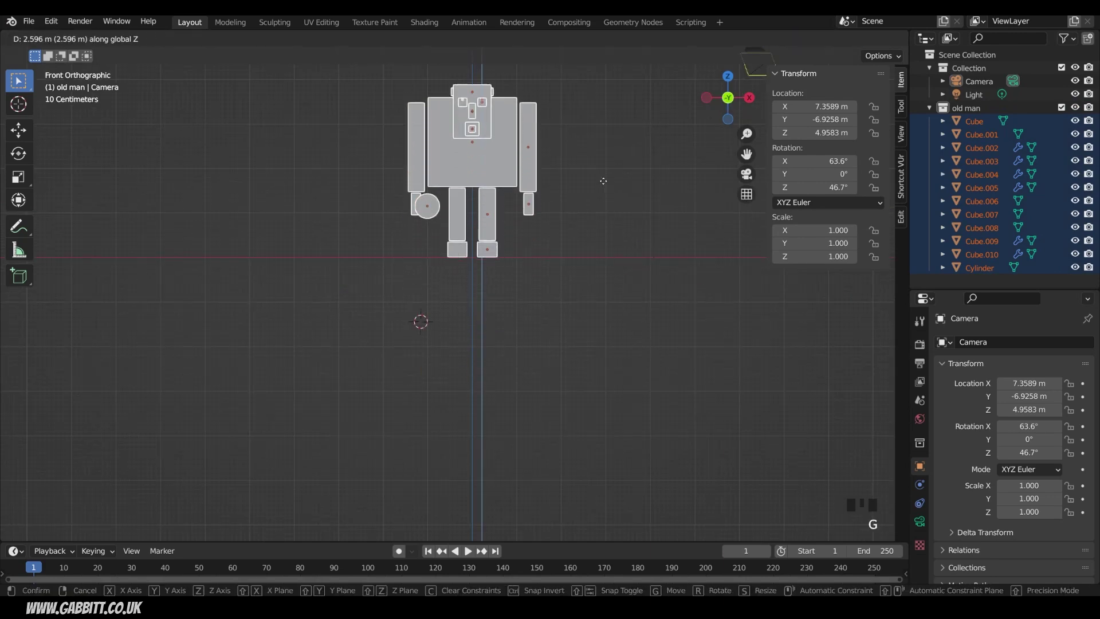
pyautogui.click(603, 183)
pyautogui.keyDown('shift'); pyautogui.moveTo(645, 235); pyautogui.dragTo(623, 369, button='middle'); pyautogui.keyUp('shift')
# Hide the old man collection from the viewport and collapse it in the Outliner.
pyautogui.hotkey('alt', 'a')
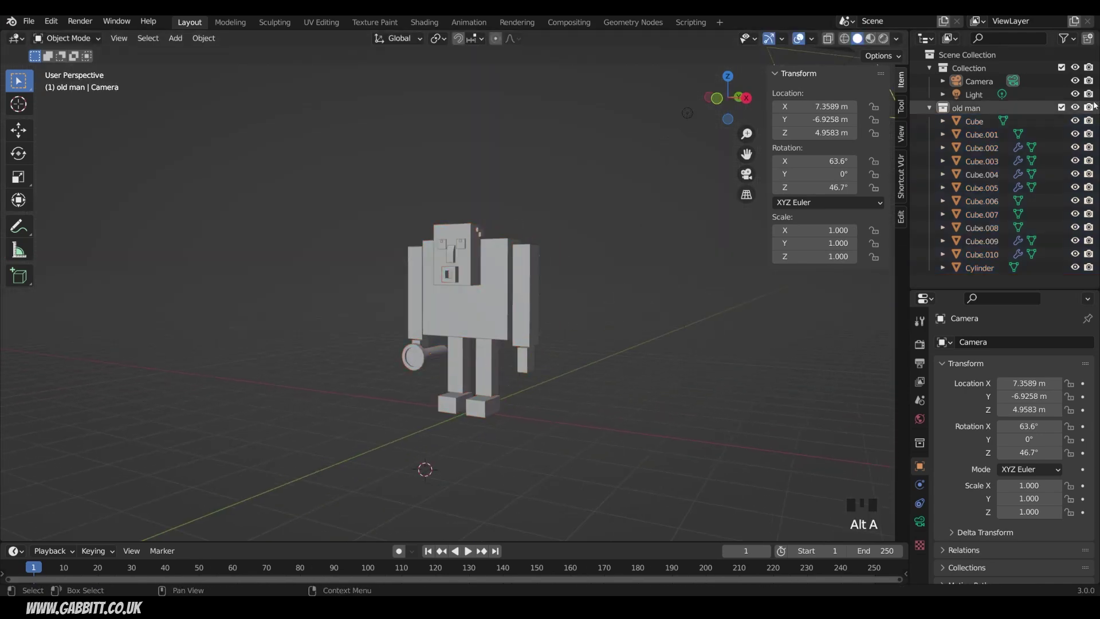
pyautogui.click(1075, 107)
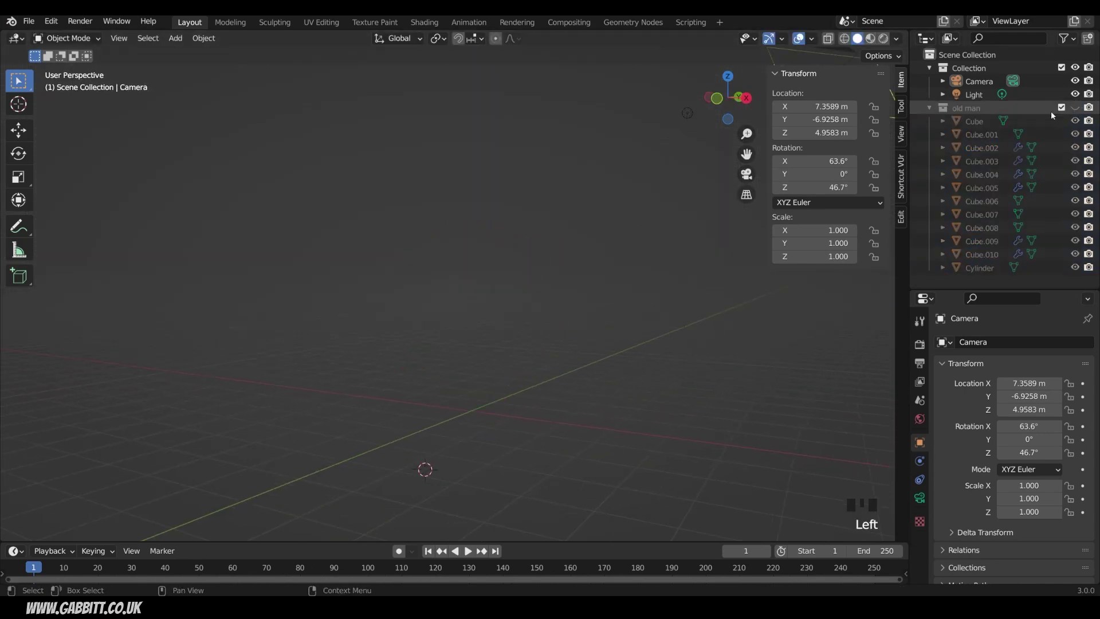
pyautogui.click(930, 109)
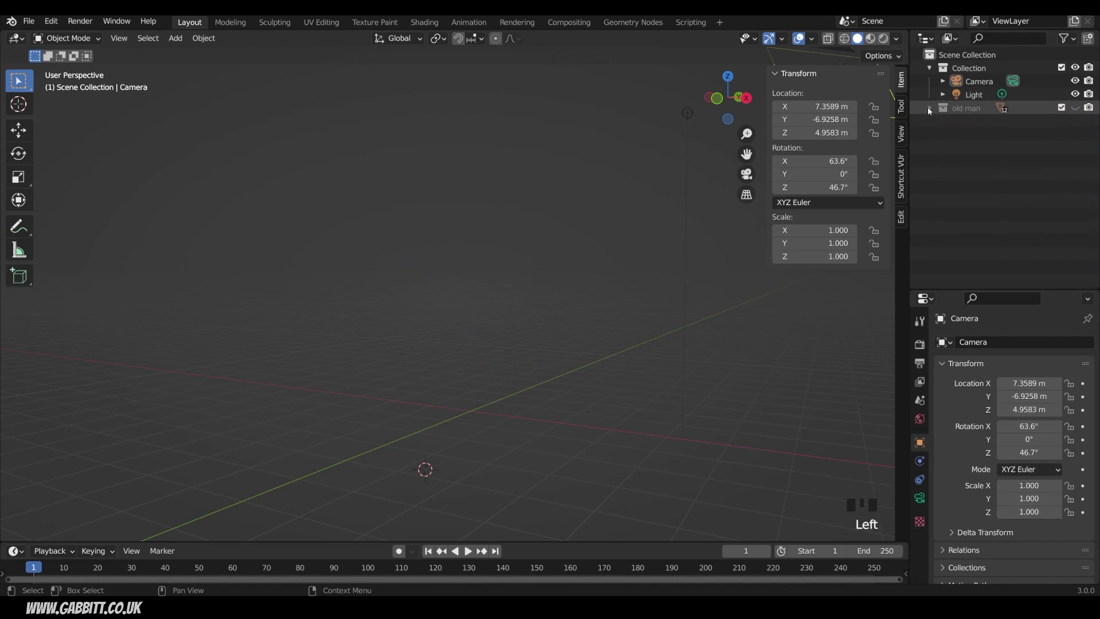
# Add a new collection in the Outliner and rename it 'monster'.
pyautogui.click(1089, 39)
pyautogui.doubleClick(974, 120)
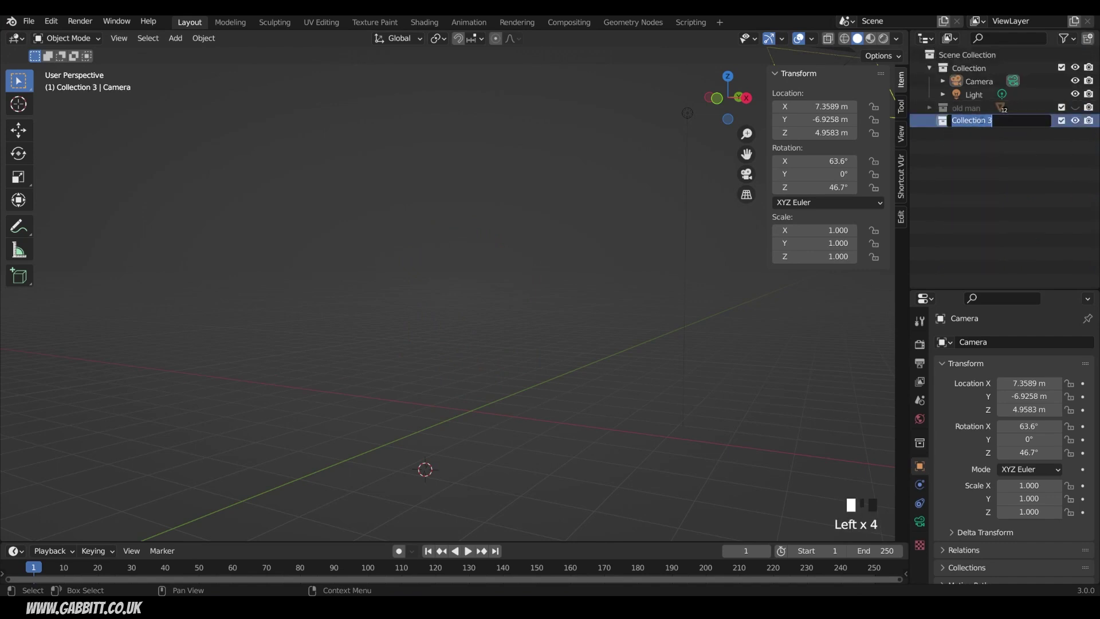
pyautogui.write('monster')
pyautogui.press('Return')
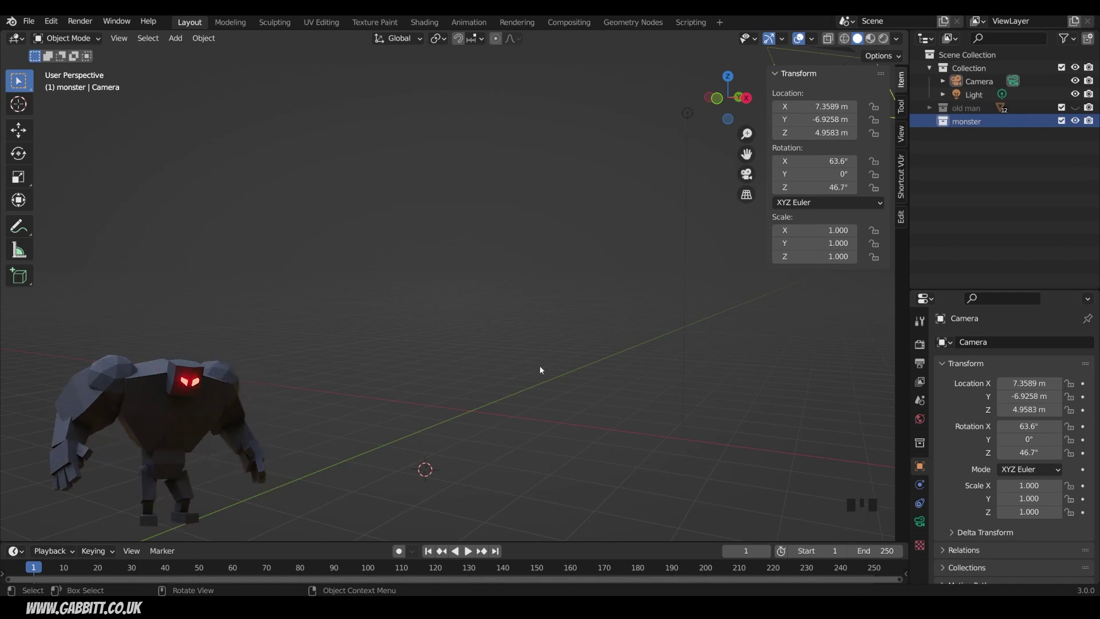
# Snap the 3D cursor to the world origin from the Shift+S menu.
pyautogui.hotkey('shift', 's')
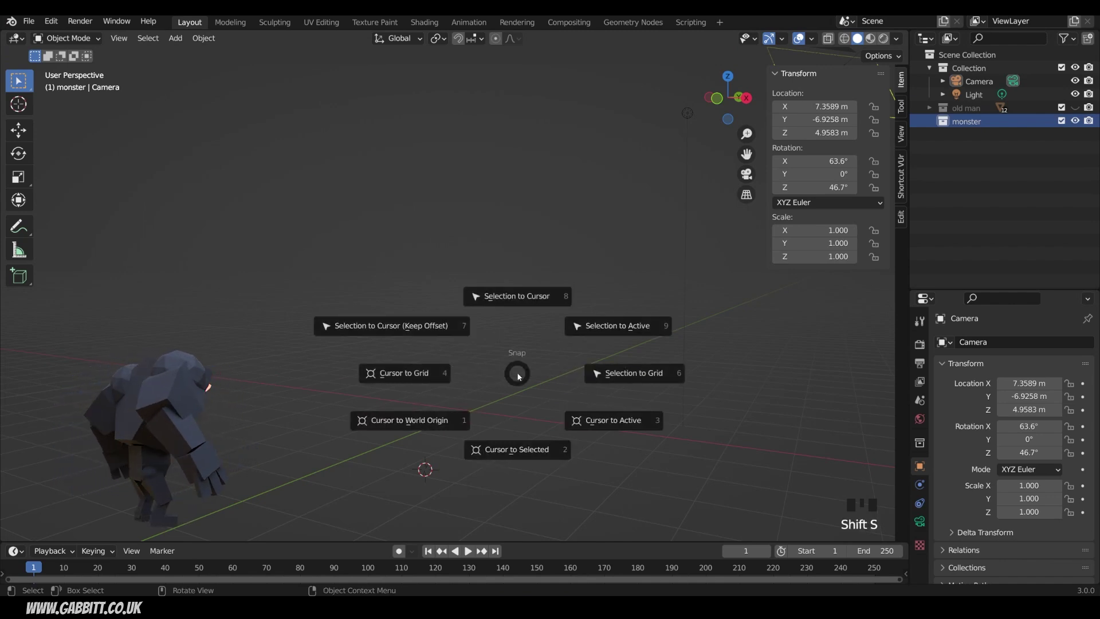
pyautogui.click(422, 421)
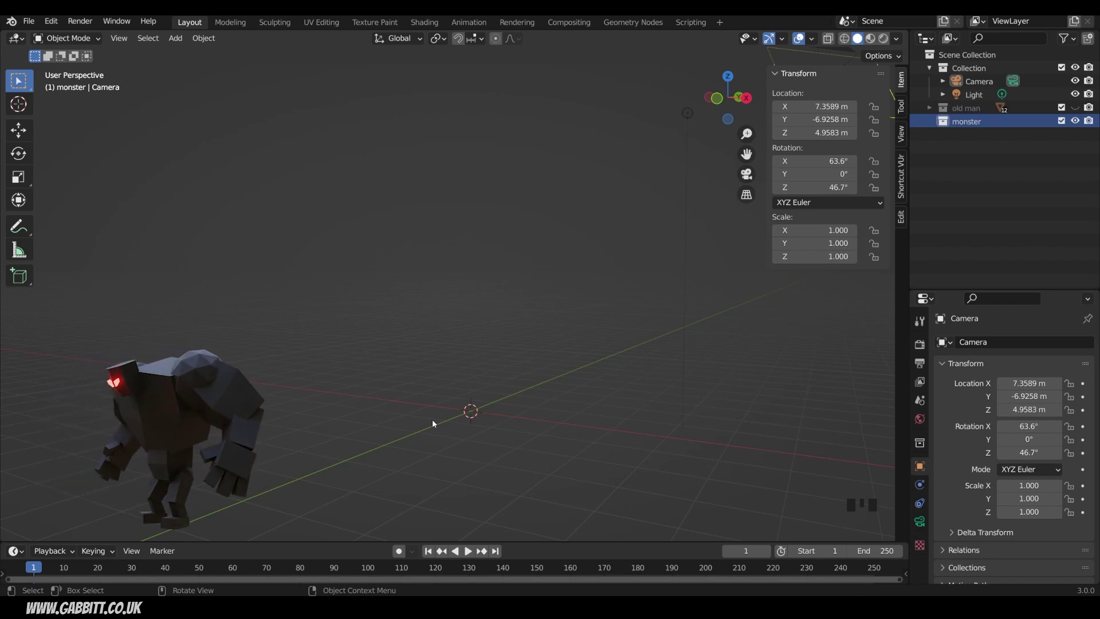
# Add a new cube mesh to the monster collection.
pyautogui.hotkey('shift', 'a')
pyautogui.moveTo(475, 375)
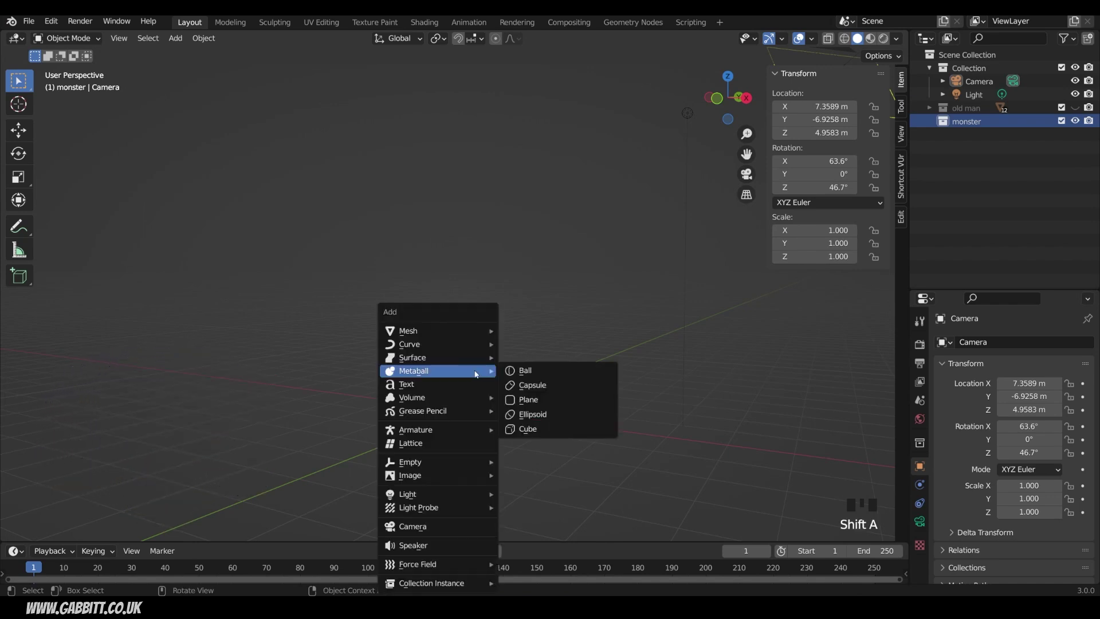
pyautogui.moveTo(447, 331)
pyautogui.click(530, 344)
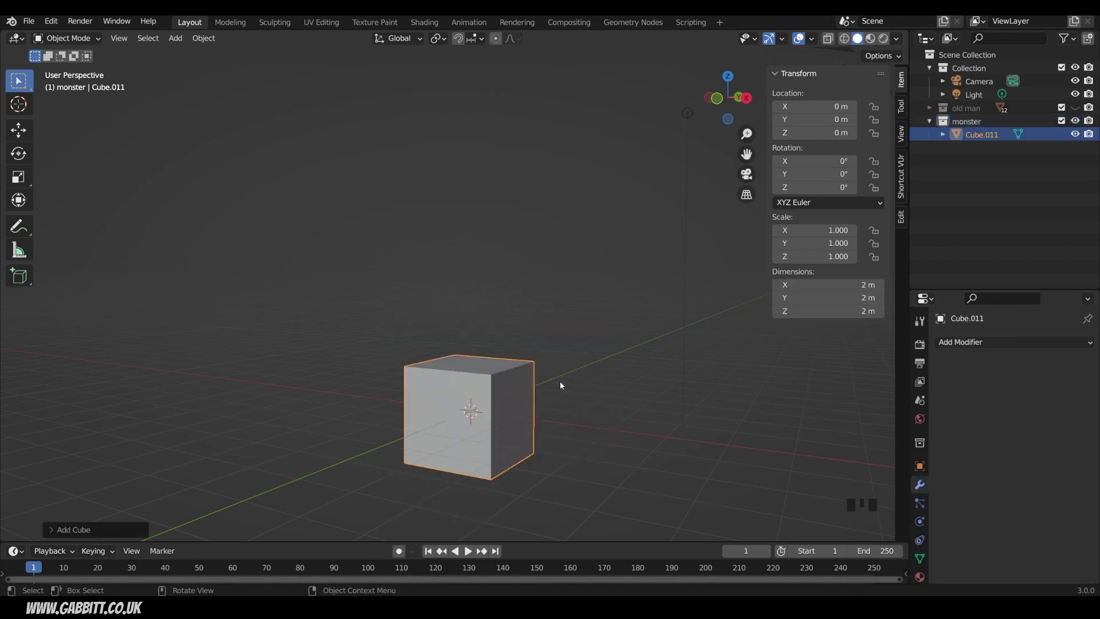
# In front view, raise the cube to Z 2.47 m and scale it to 0.516 (1.03 m sides).
pyautogui.press('KP_1')
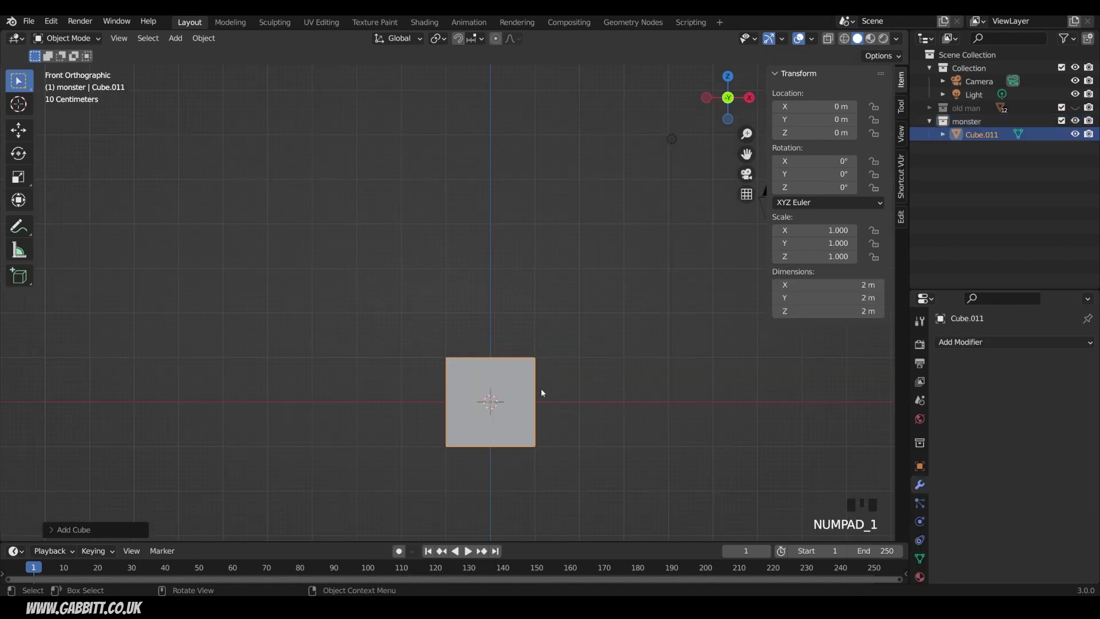
pyautogui.press('g')
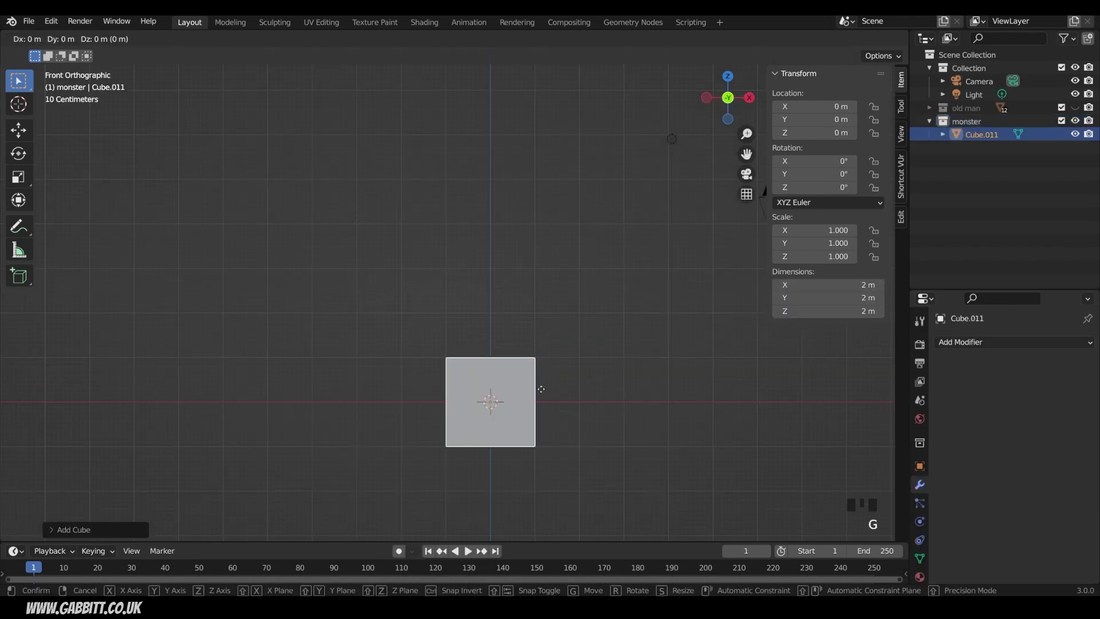
pyautogui.press('z')
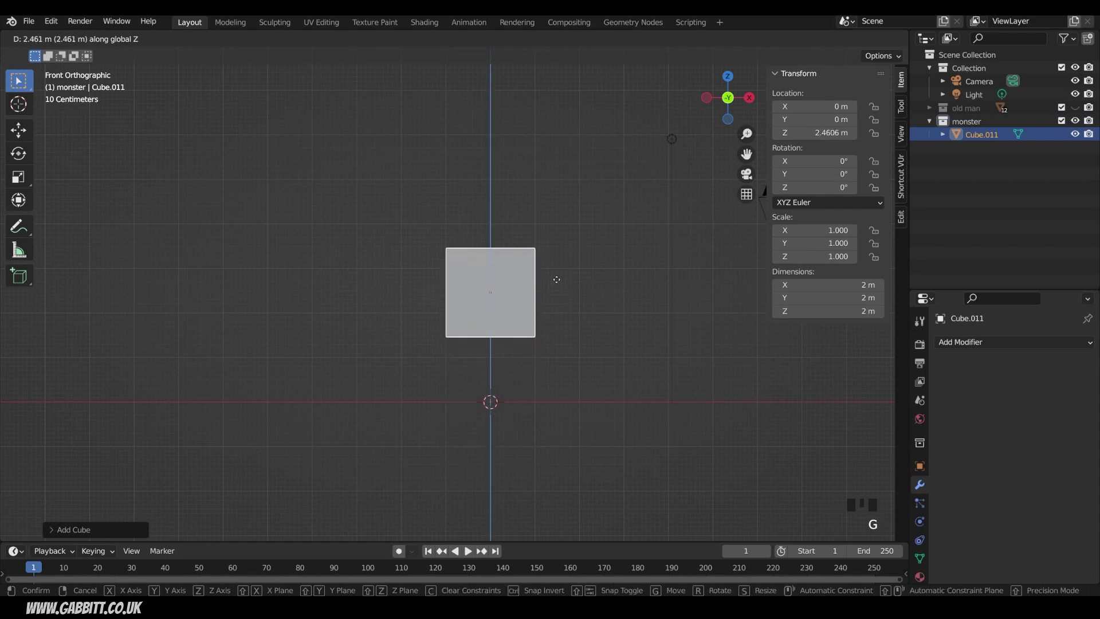
pyautogui.click(556, 281)
pyautogui.press('s')
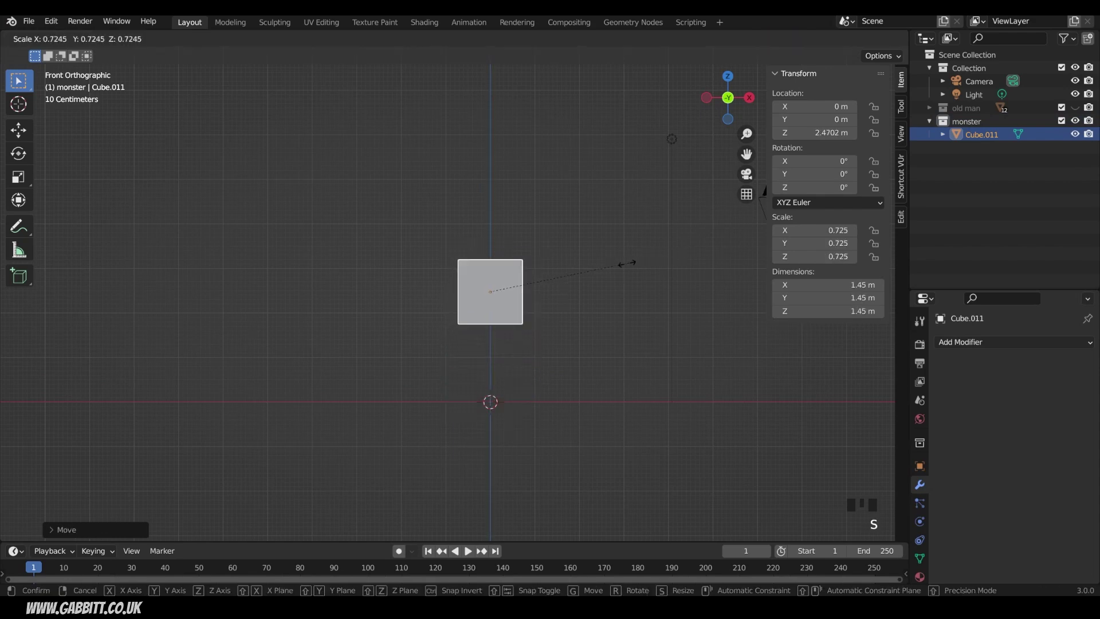
pyautogui.click(591, 272)
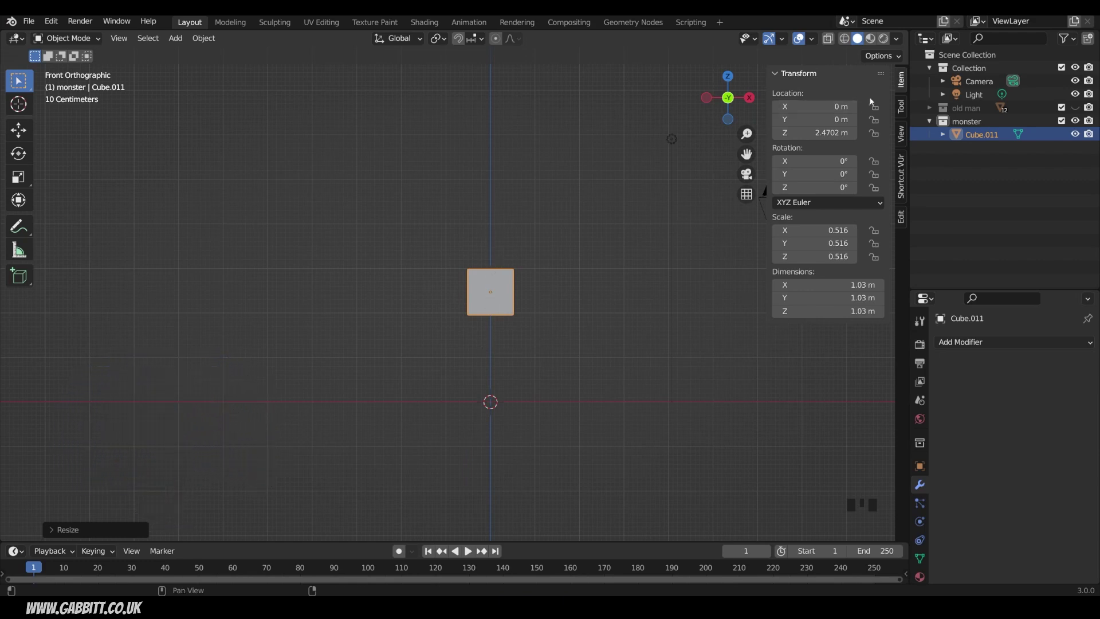
pyautogui.press('n')
pyautogui.press('n')
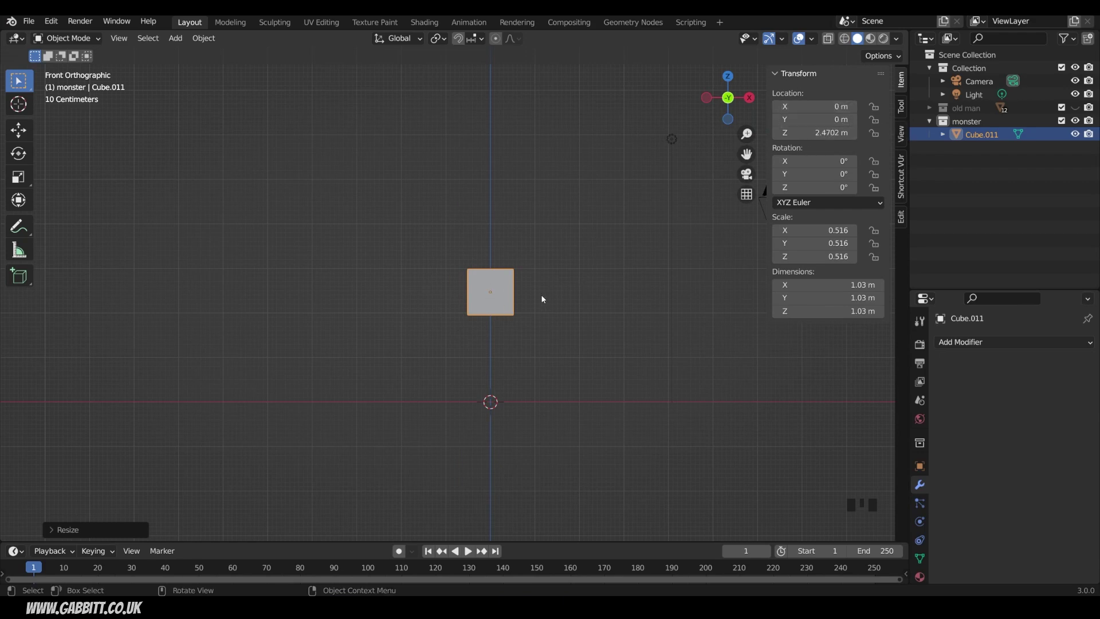
# Duplicate the body cube into a 0.4 m-wide upper-leg block placed below it.
pyautogui.hotkey('shift', 'd')
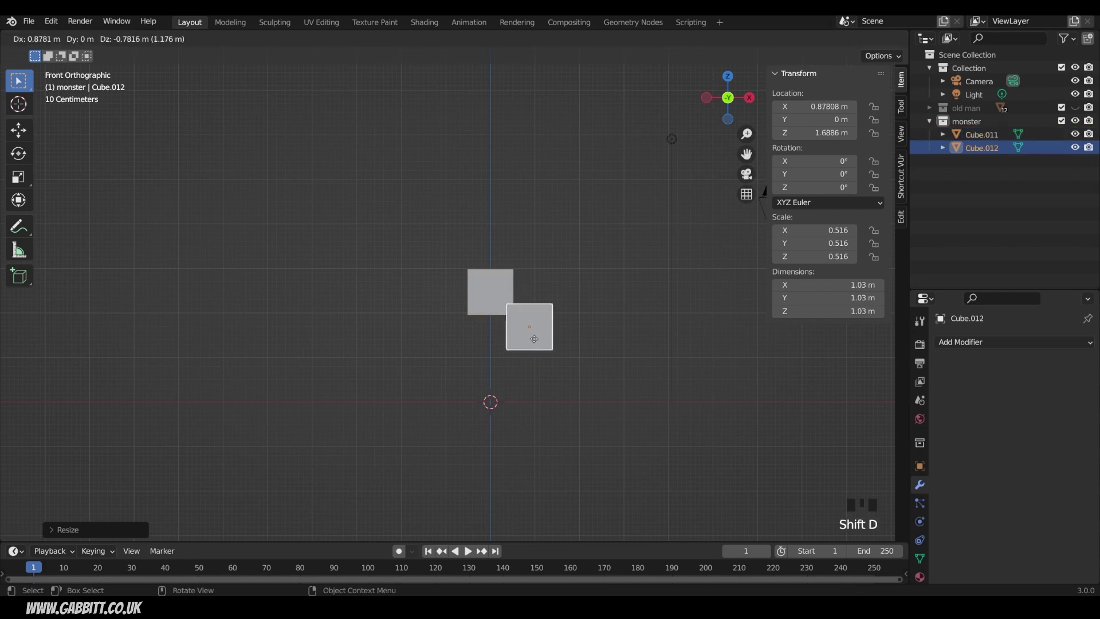
pyautogui.click(538, 341)
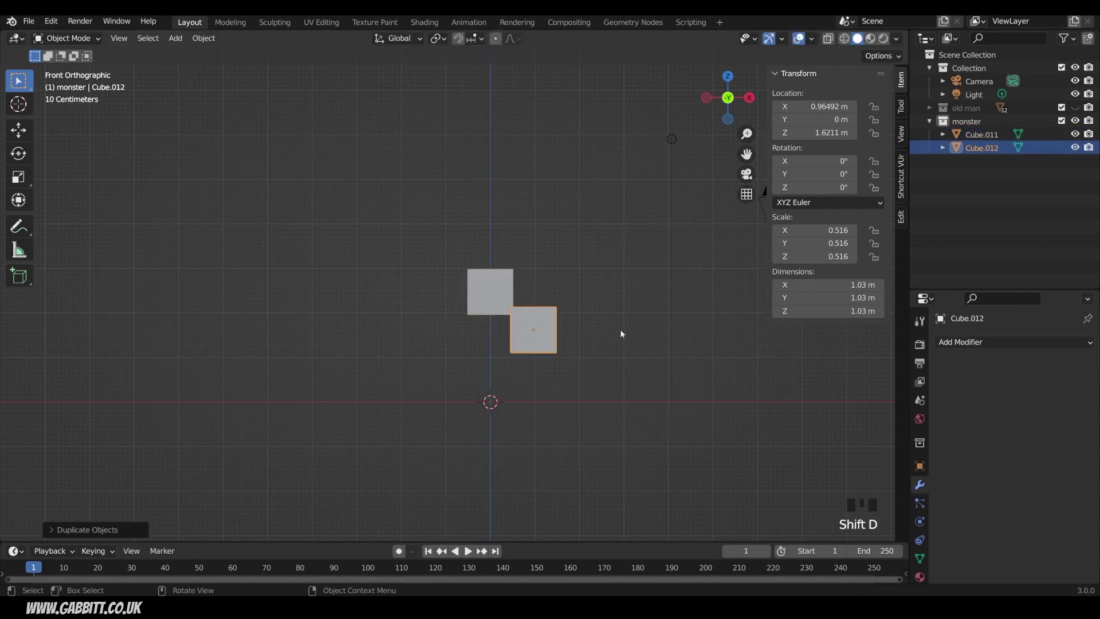
pyautogui.press('s')
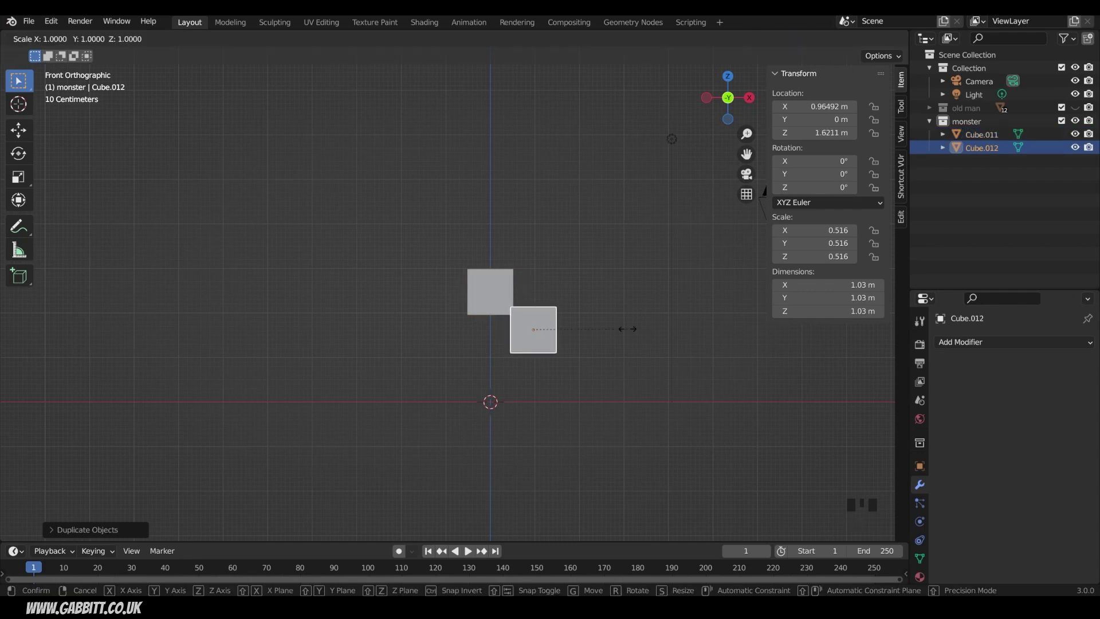
pyautogui.hotkey('shift', 'z')
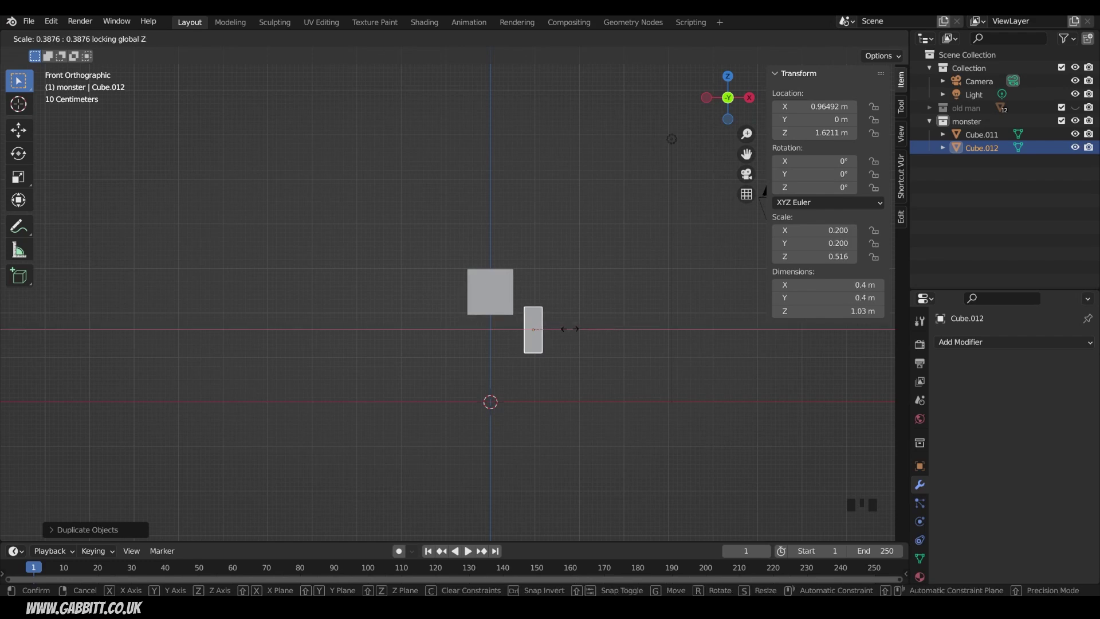
pyautogui.click(571, 331)
pyautogui.press('g')
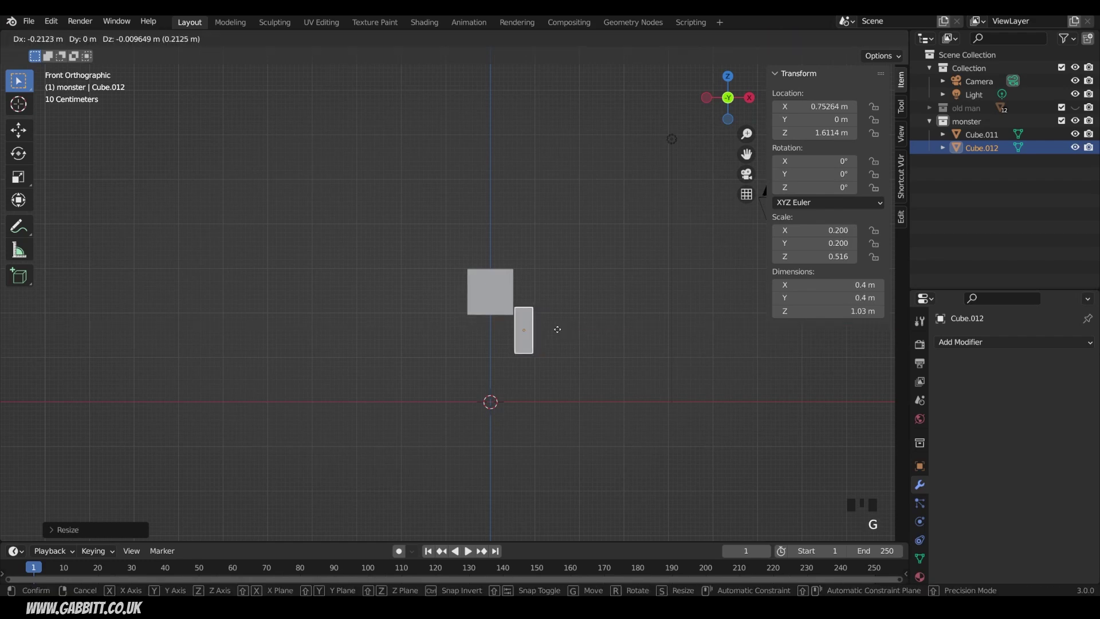
pyautogui.click(558, 331)
# Lower the body and upper-leg blocks together to Z 1.1869.
pyautogui.moveTo(481, 237); pyautogui.dragTo(555, 383)
pyautogui.press('g')
pyautogui.press('z')
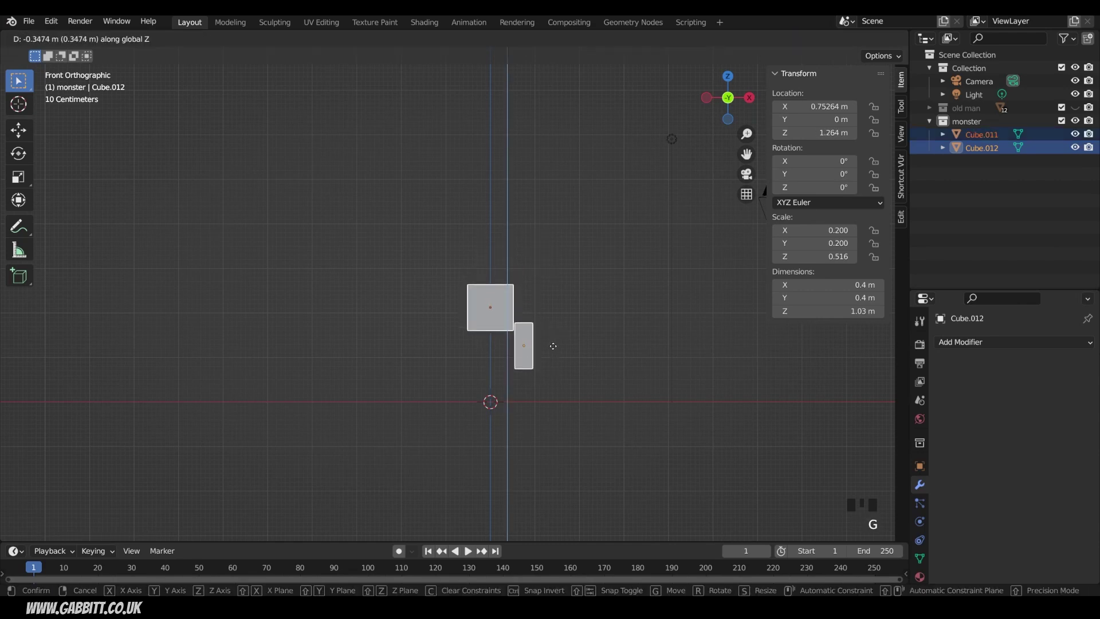
pyautogui.click(553, 350)
# Duplicate the upper leg into a lower-leg block placed beneath it.
pyautogui.click(532, 360)
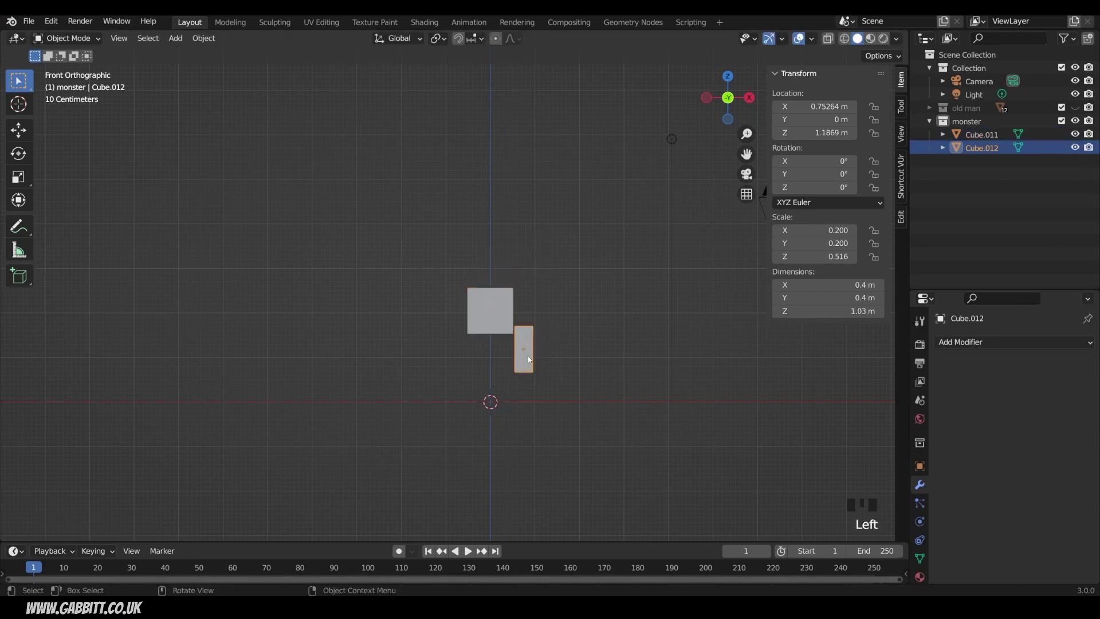
pyautogui.hotkey('shift', 'd')
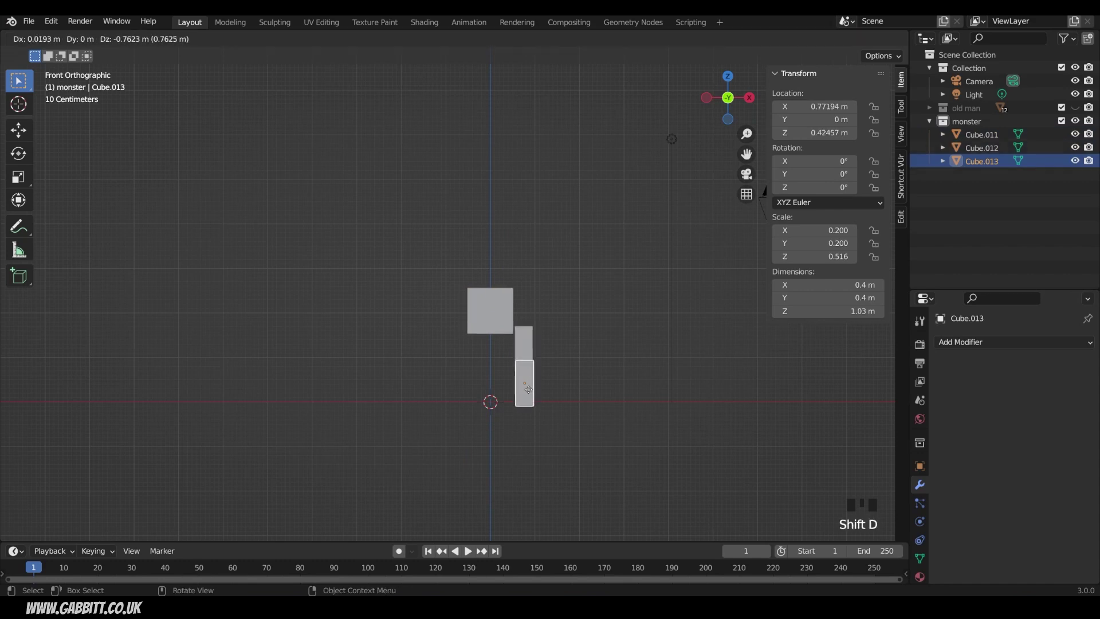
pyautogui.click(535, 388)
pyautogui.press('s')
pyautogui.rightClick(596, 370)
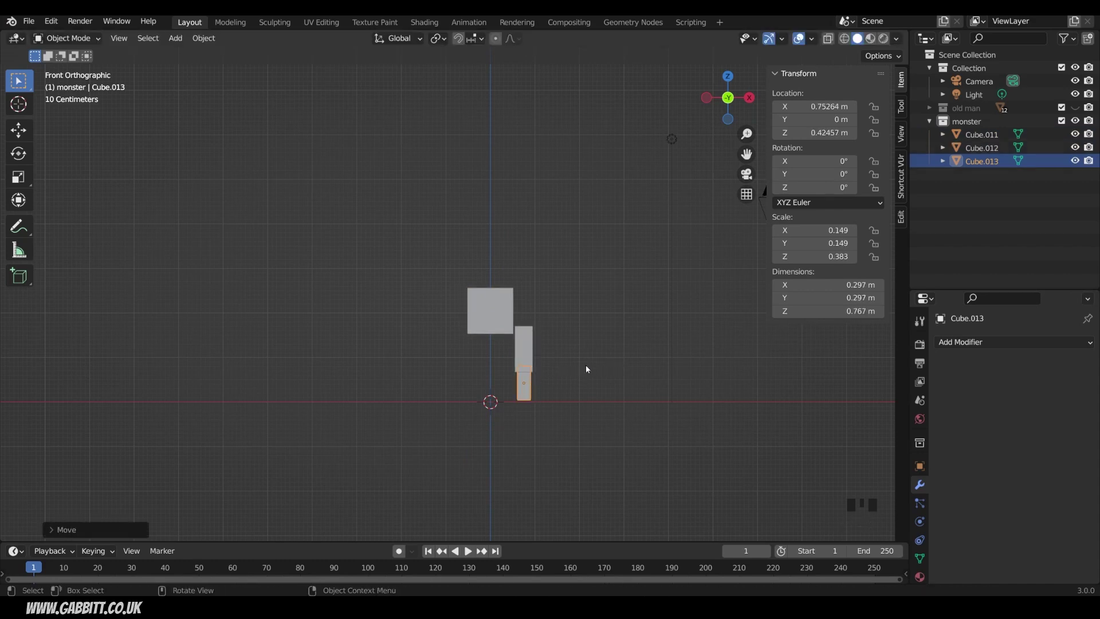
# In side view, tilt the upper leg to -21.3° and the lower leg to 22.6°.
pyautogui.press('KP_3')
pyautogui.click(443, 360)
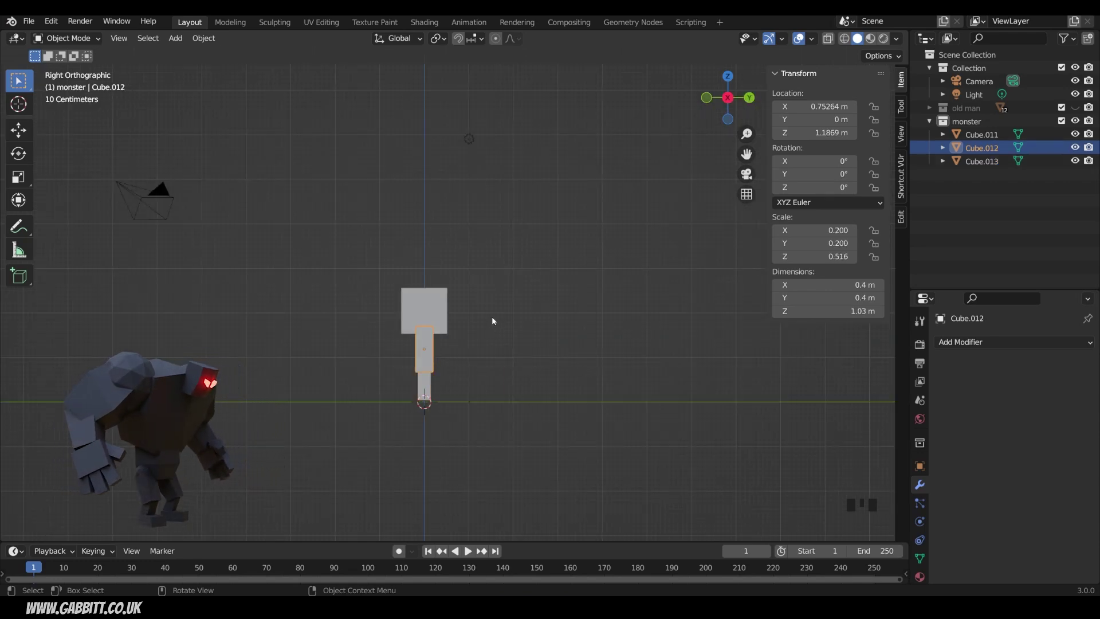
pyautogui.press('r')
pyautogui.click(435, 381)
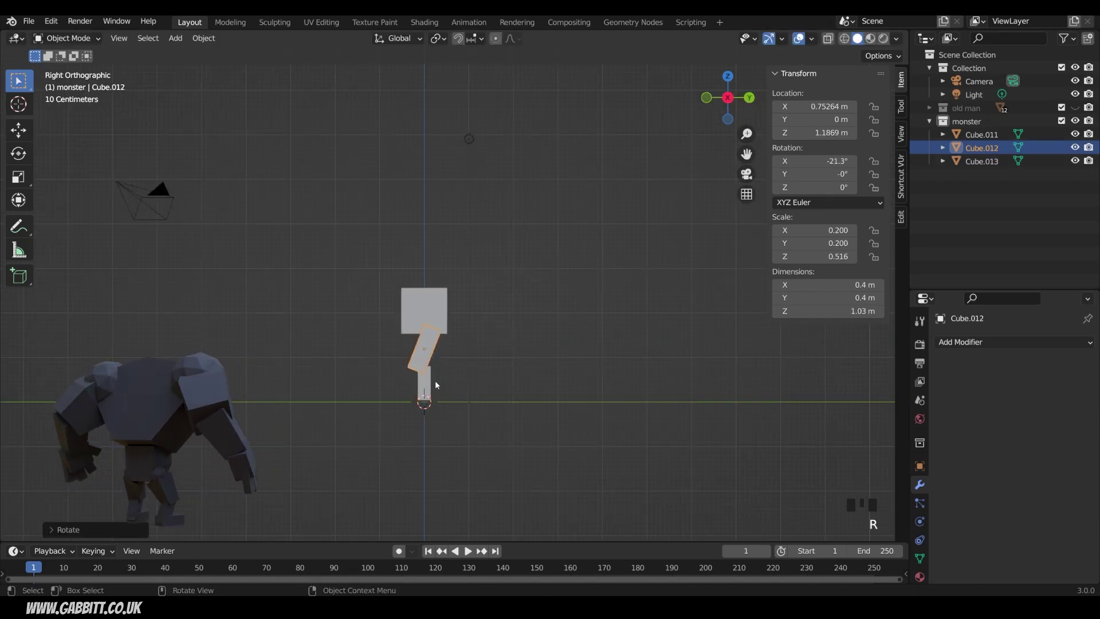
pyautogui.click(434, 380)
pyautogui.press('r')
pyautogui.click(535, 353)
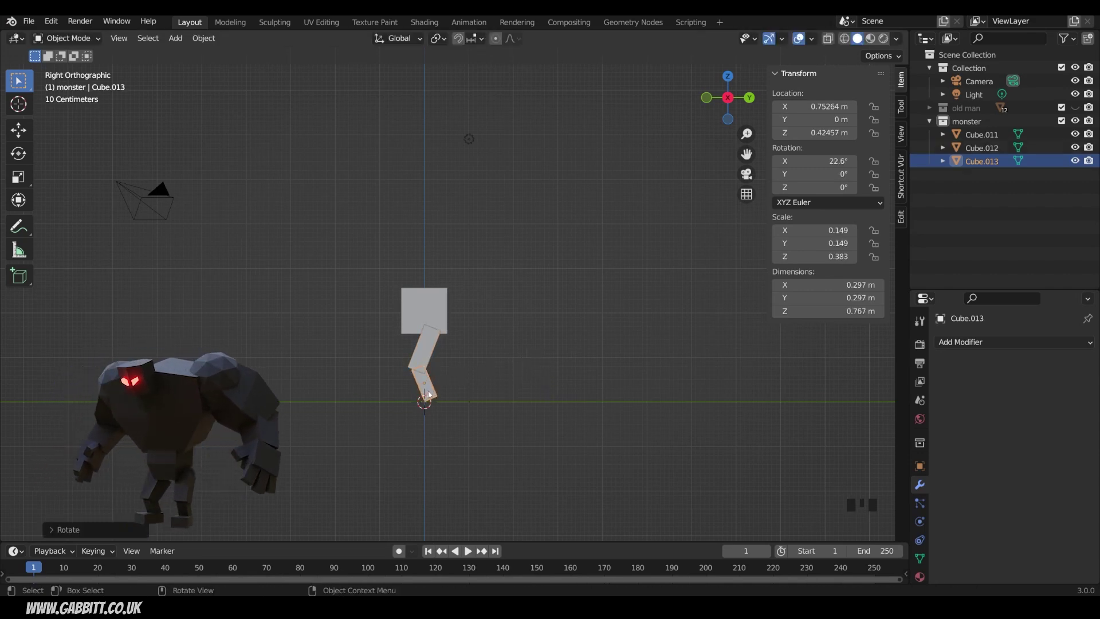
# Duplicate the lower leg into a foot block rotated exactly 90° on X.
pyautogui.hotkey('shift', 'd')
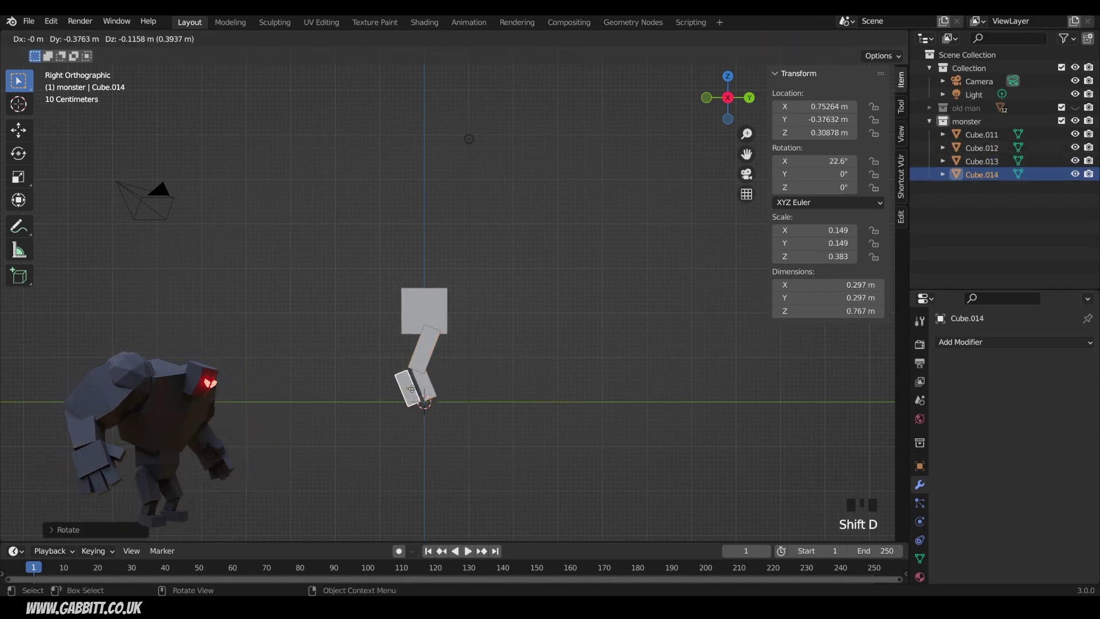
pyautogui.click(411, 391)
pyautogui.press('r')
pyautogui.click(447, 343)
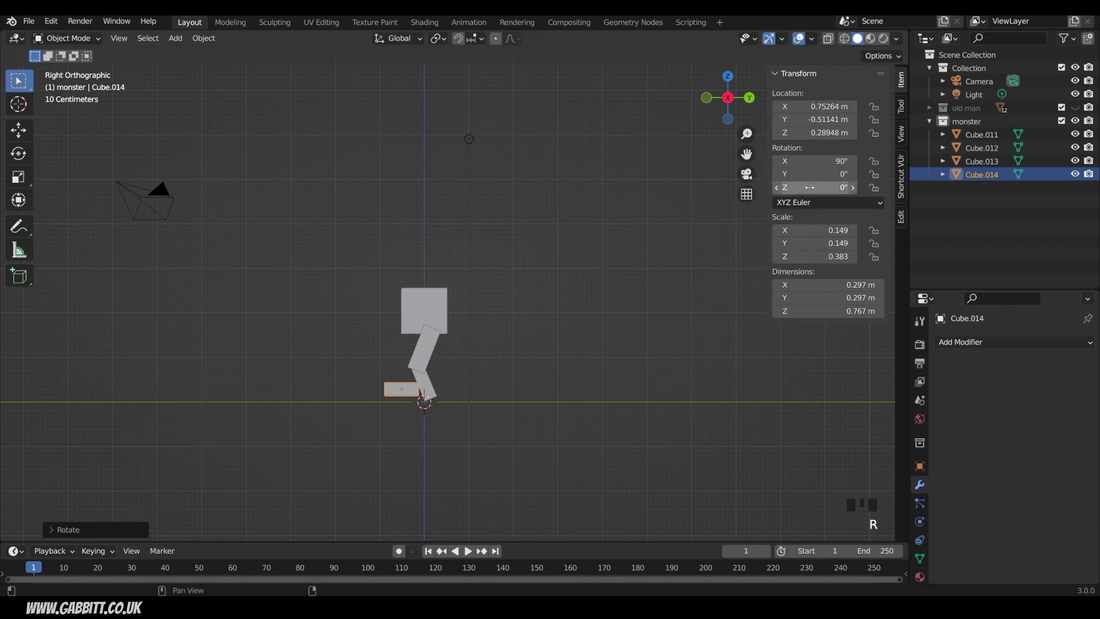
pyautogui.doubleClick(814, 161)
pyautogui.write('90')
pyautogui.press('Return')
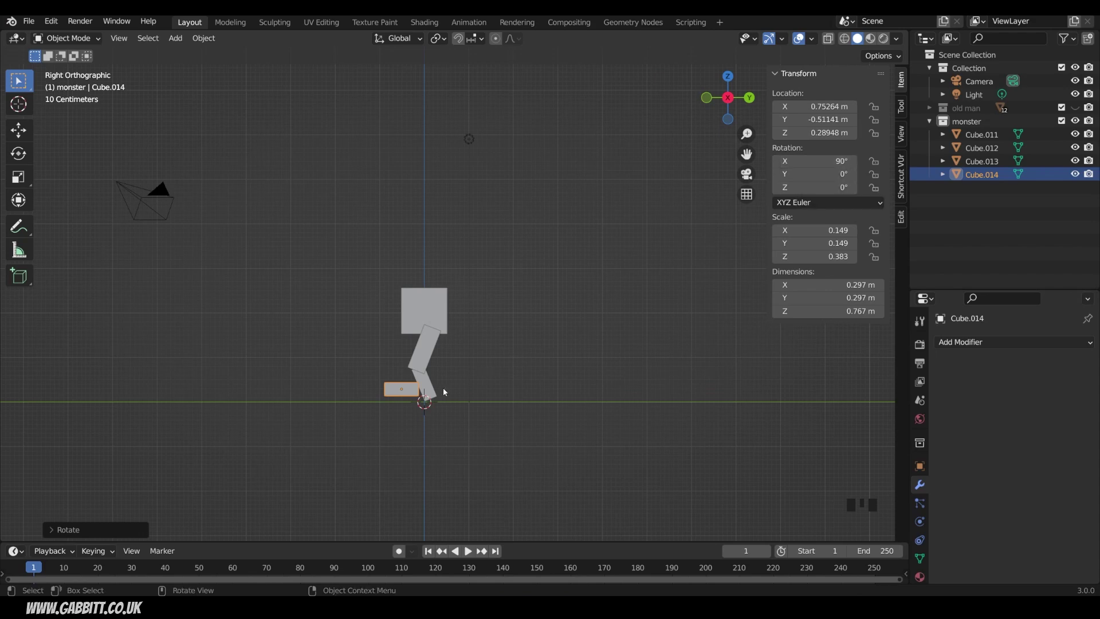
# Move the foot under the leg's end and widen it along X to 0.516 m.
pyautogui.press('g')
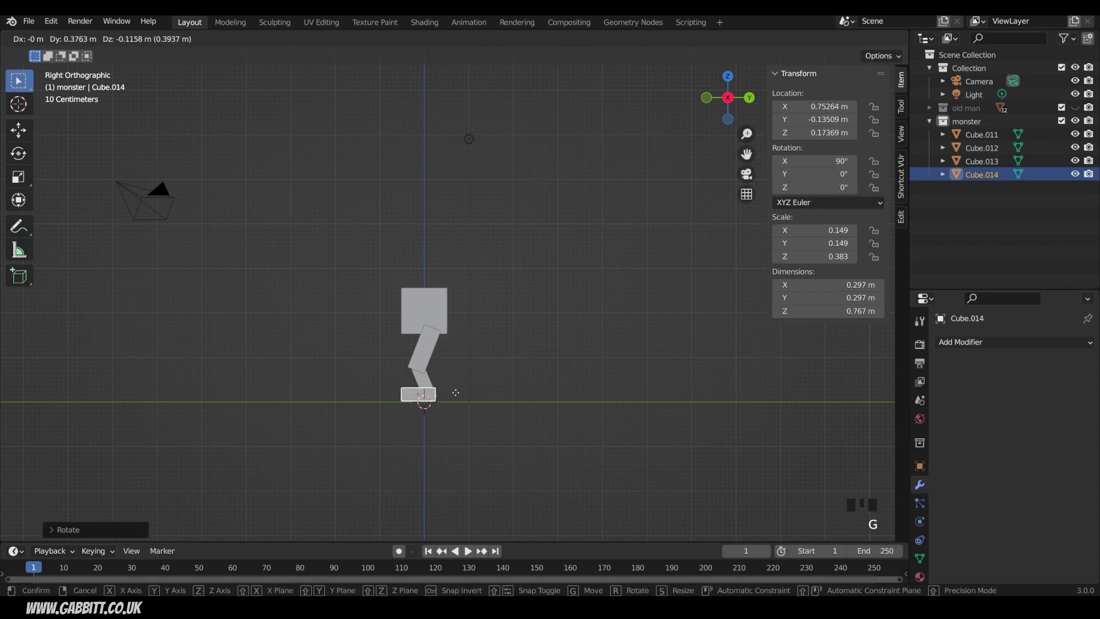
pyautogui.click(458, 396)
pyautogui.moveTo(580, 383); pyautogui.dragTo(542, 407, button='middle')
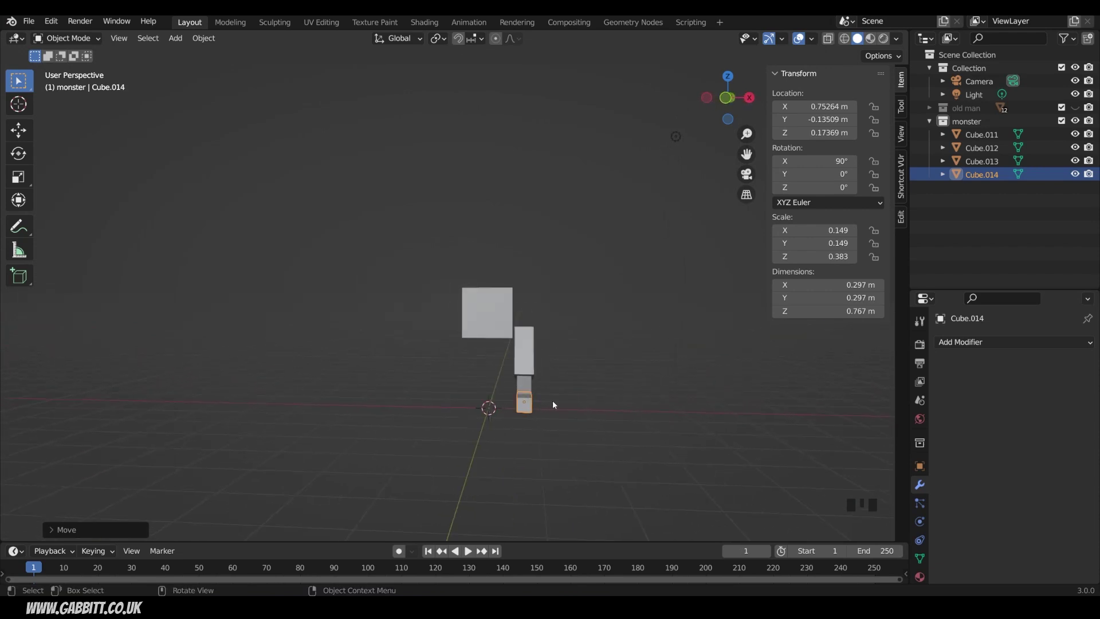
pyautogui.press('s')
pyautogui.press('x')
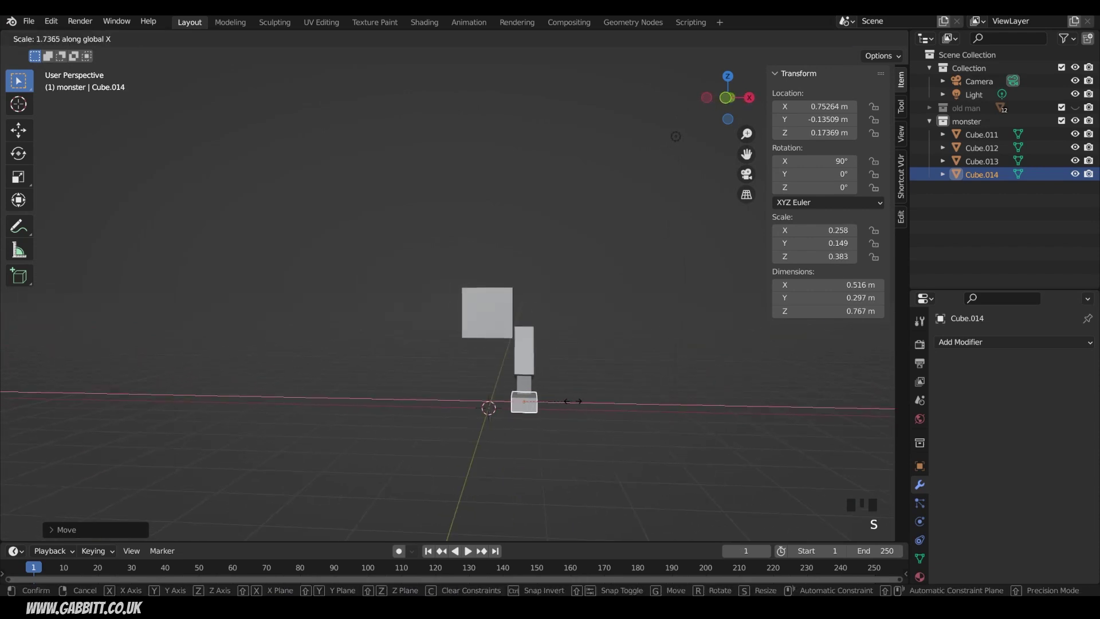
pyautogui.click(572, 400)
pyautogui.moveTo(573, 400); pyautogui.dragTo(642, 435, button='middle')
pyautogui.scroll(1, 636, 436)
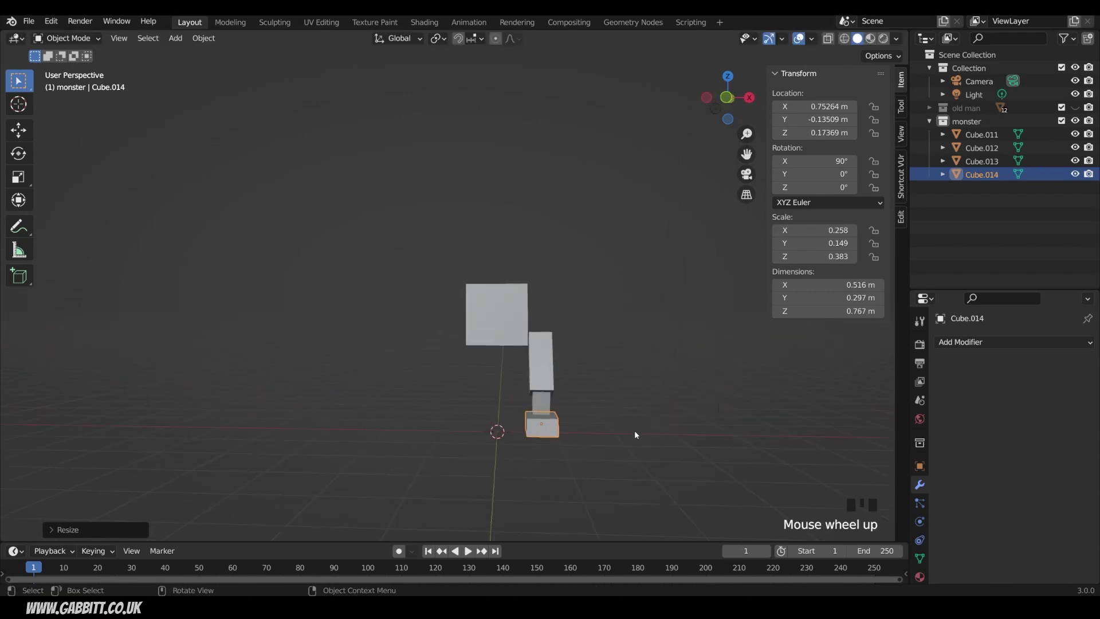
# Give upper leg Cube.012 a Mirror modifier using body Cube.011 as mirror object.
pyautogui.click(545, 388)
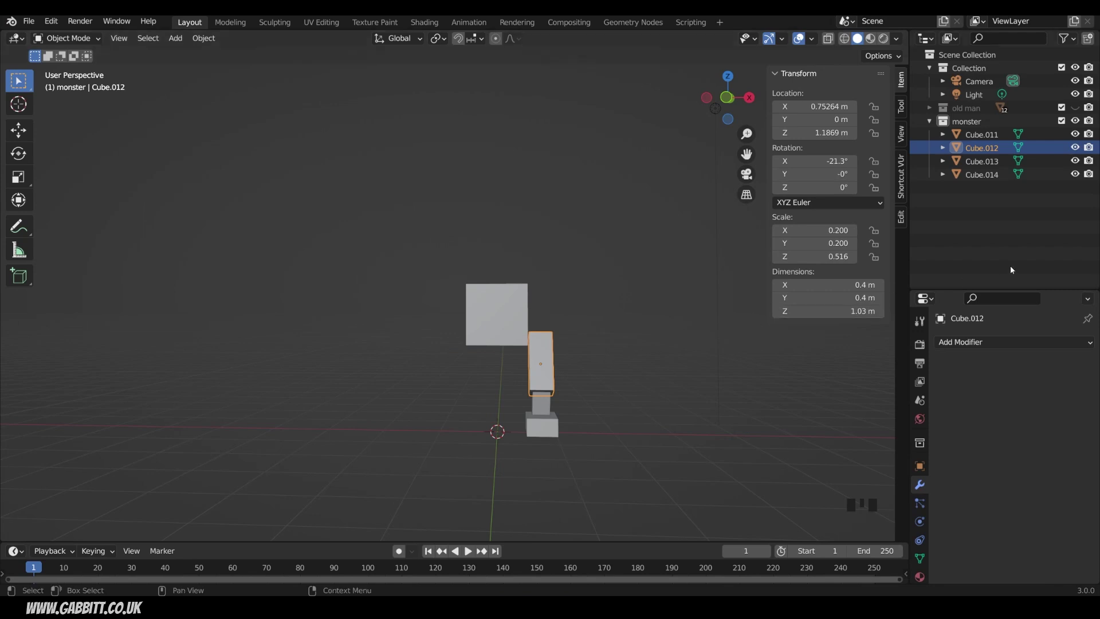
pyautogui.moveTo(958, 290); pyautogui.dragTo(958, 196)
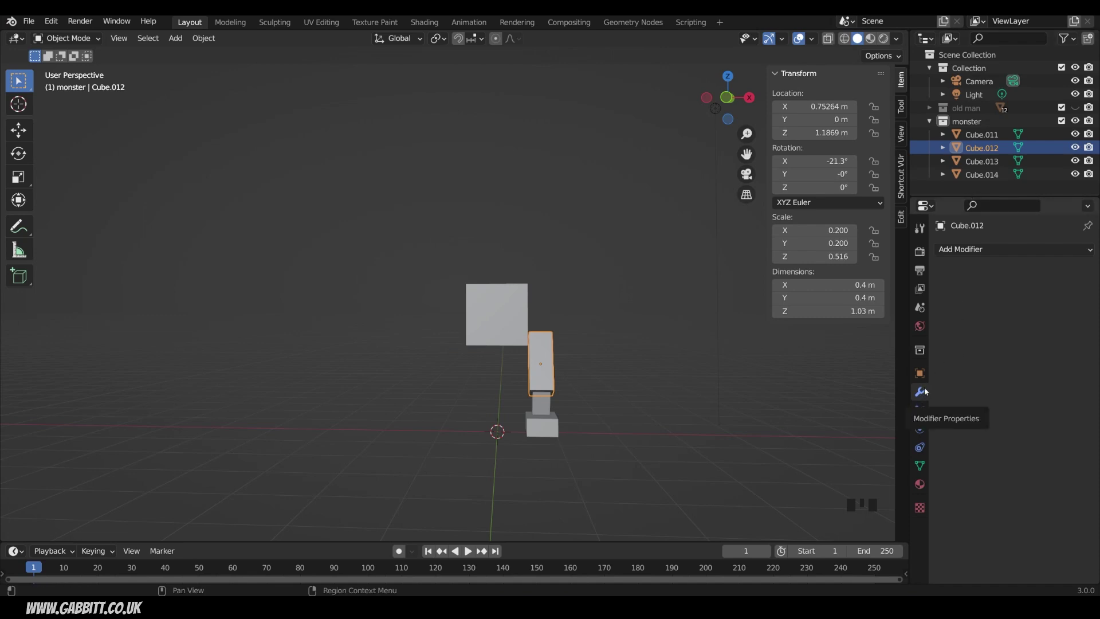
pyautogui.click(996, 251)
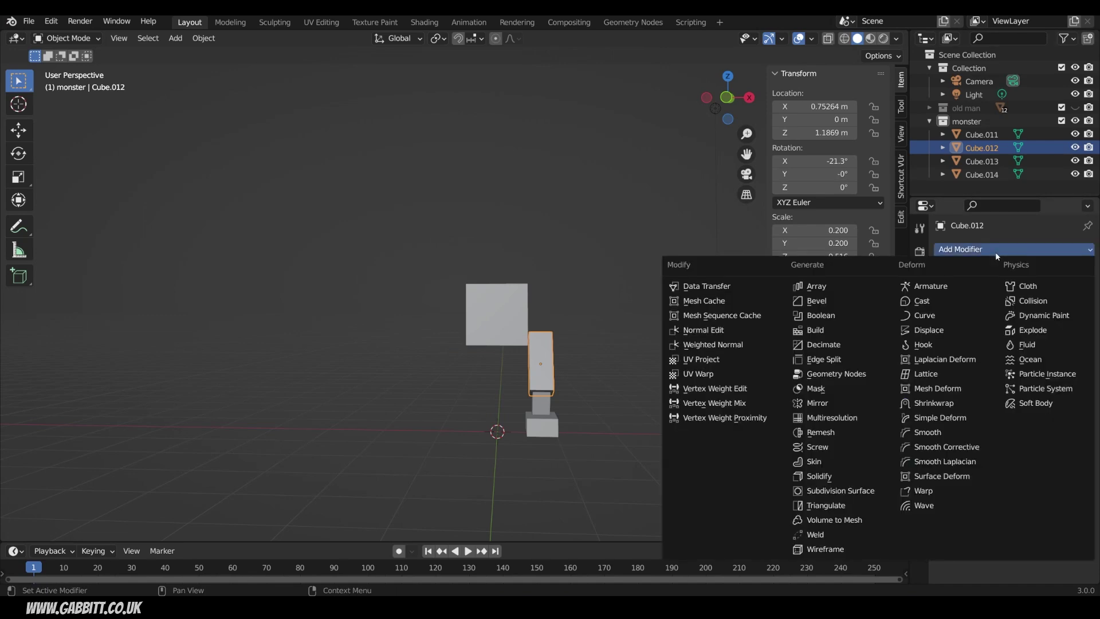
pyautogui.click(849, 403)
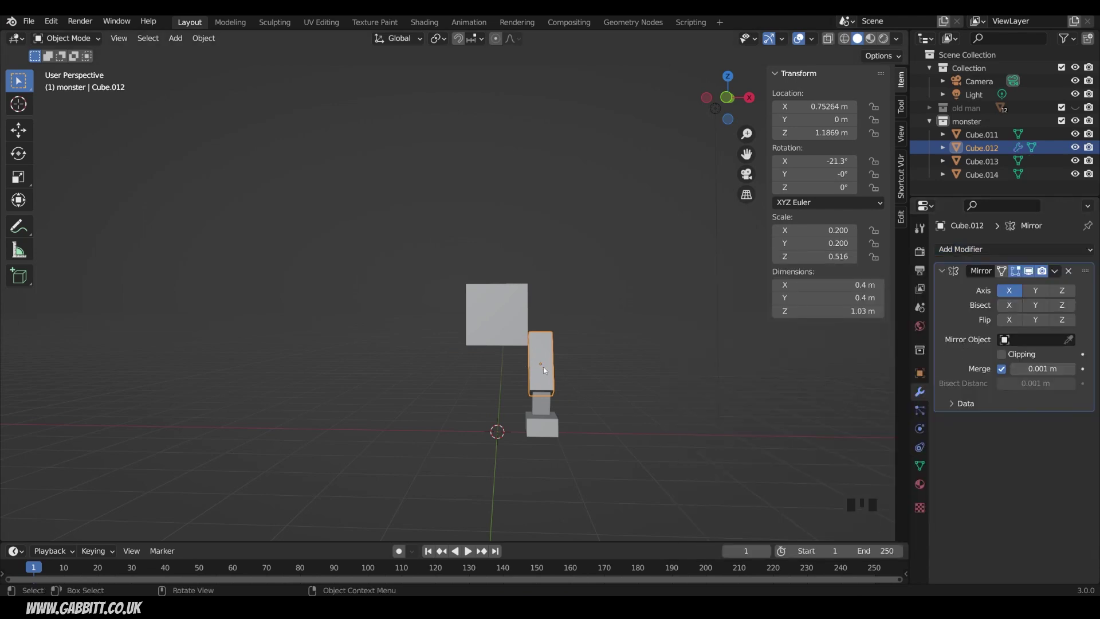
pyautogui.click(1069, 340)
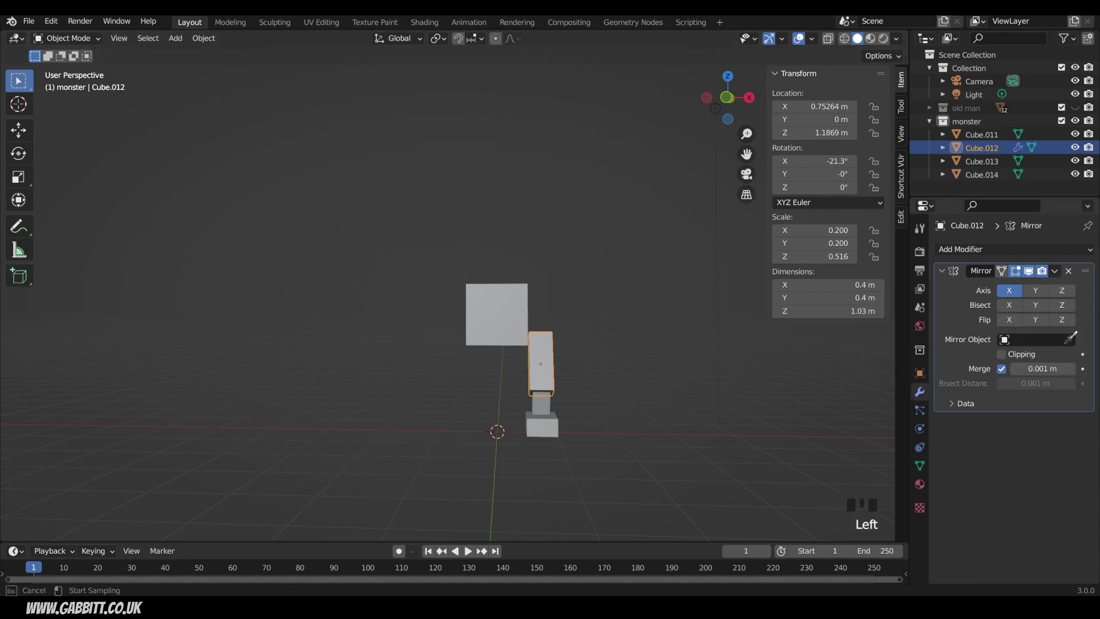
pyautogui.click(524, 303)
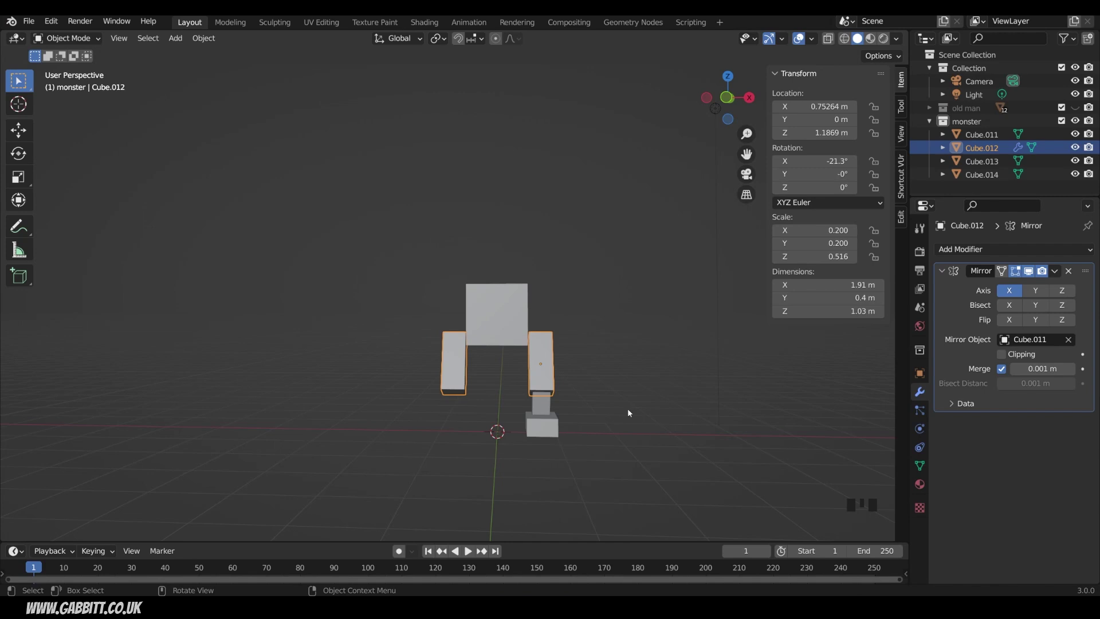
# Copy the upper leg's Mirror modifier to the lower leg and foot with Ctrl+L.
pyautogui.moveTo(624, 408); pyautogui.dragTo(528, 434)
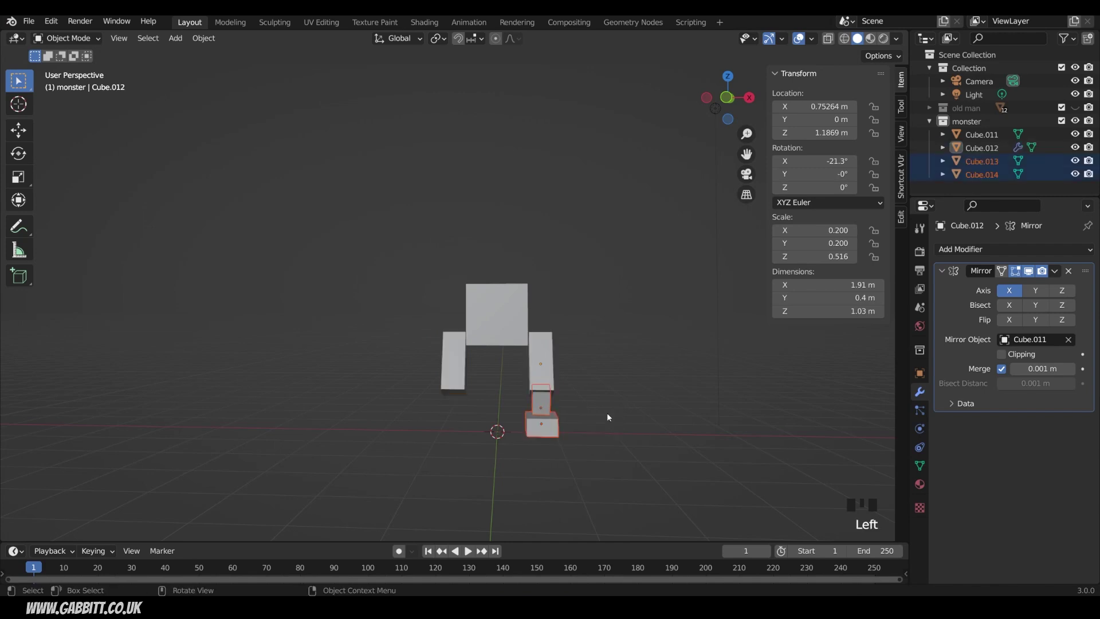
pyautogui.keyDown('shift'); pyautogui.click(550, 363); pyautogui.keyUp('shift')
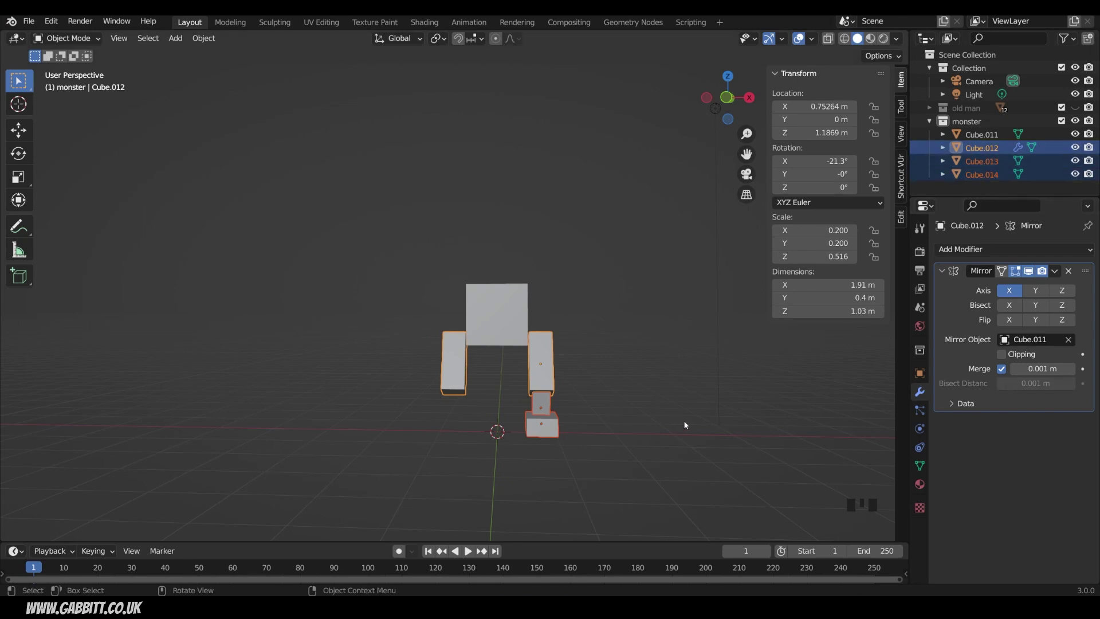
pyautogui.hotkey('ctrl', 'l')
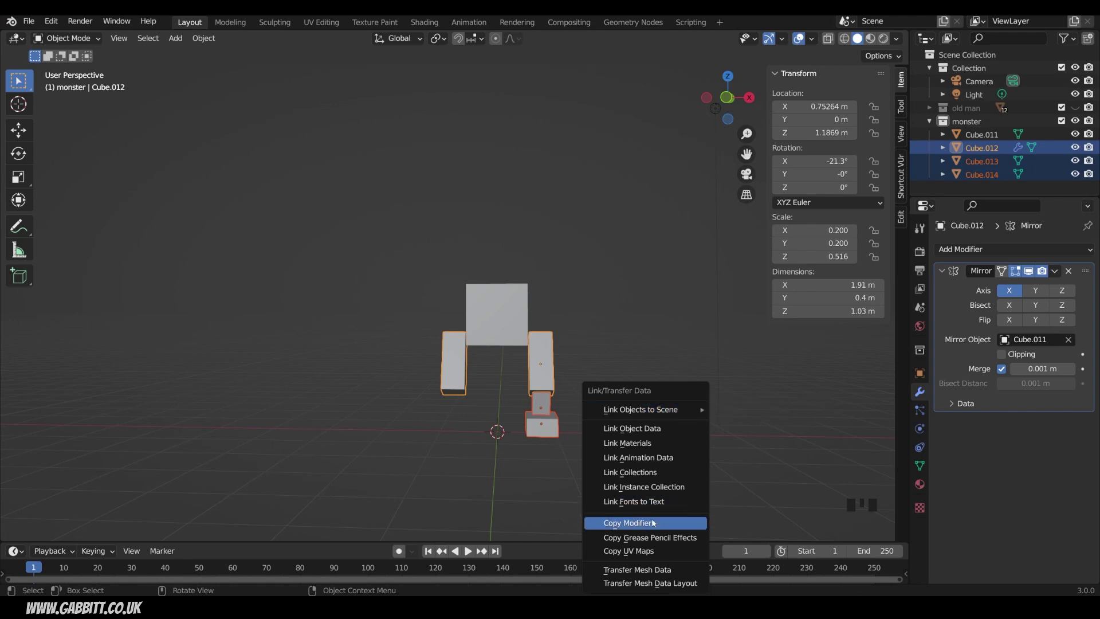
pyautogui.click(620, 523)
pyautogui.moveTo(620, 523); pyautogui.dragTo(646, 460, button='middle')
pyautogui.press('KP_1')
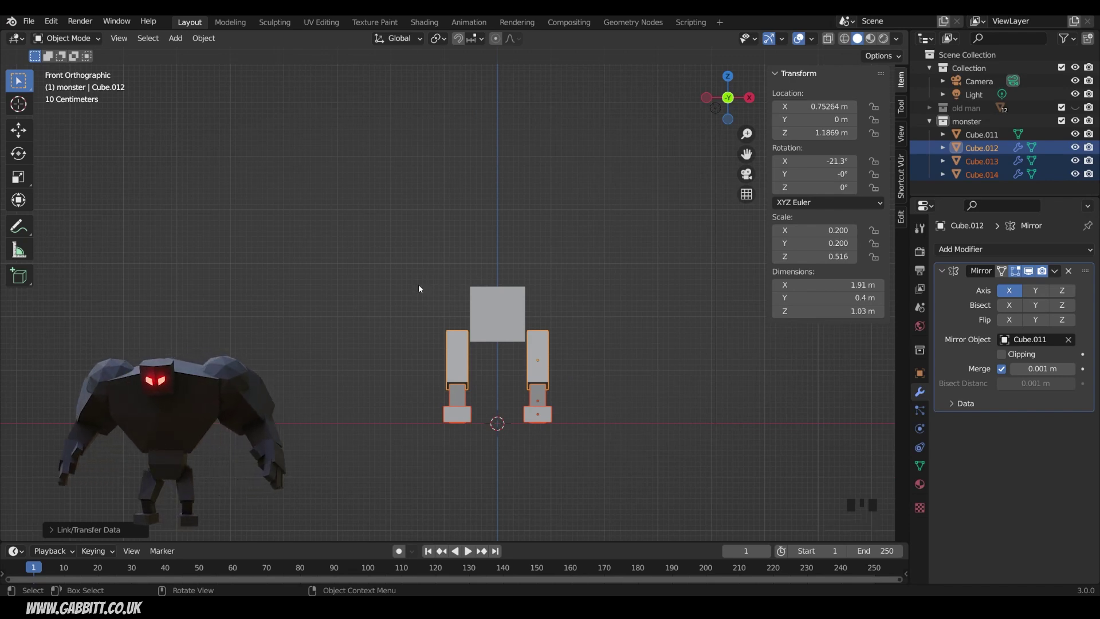
# Duplicate the body cube, raise the copy above it, and enlarge it into a chest block.
pyautogui.click(506, 299)
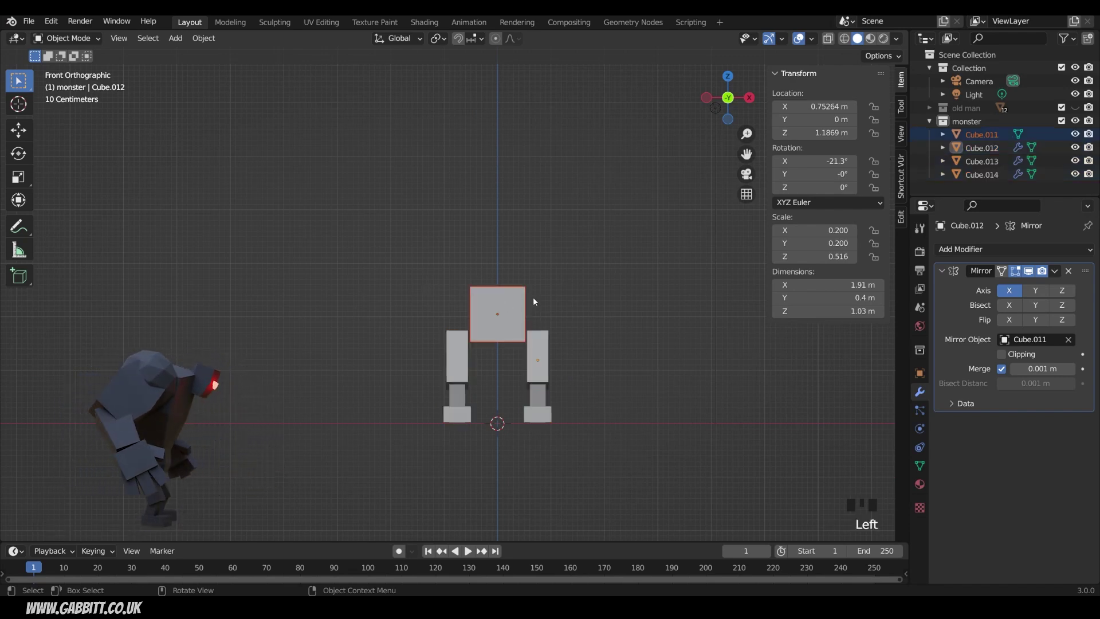
pyautogui.click(533, 297)
pyautogui.hotkey('shift', 'd')
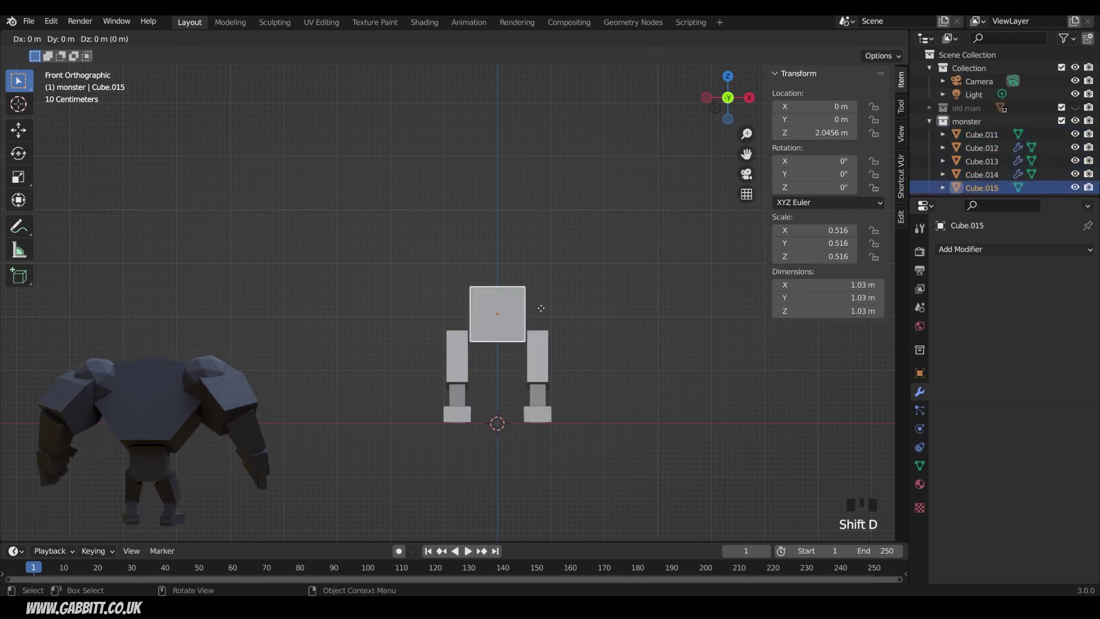
pyautogui.press('z')
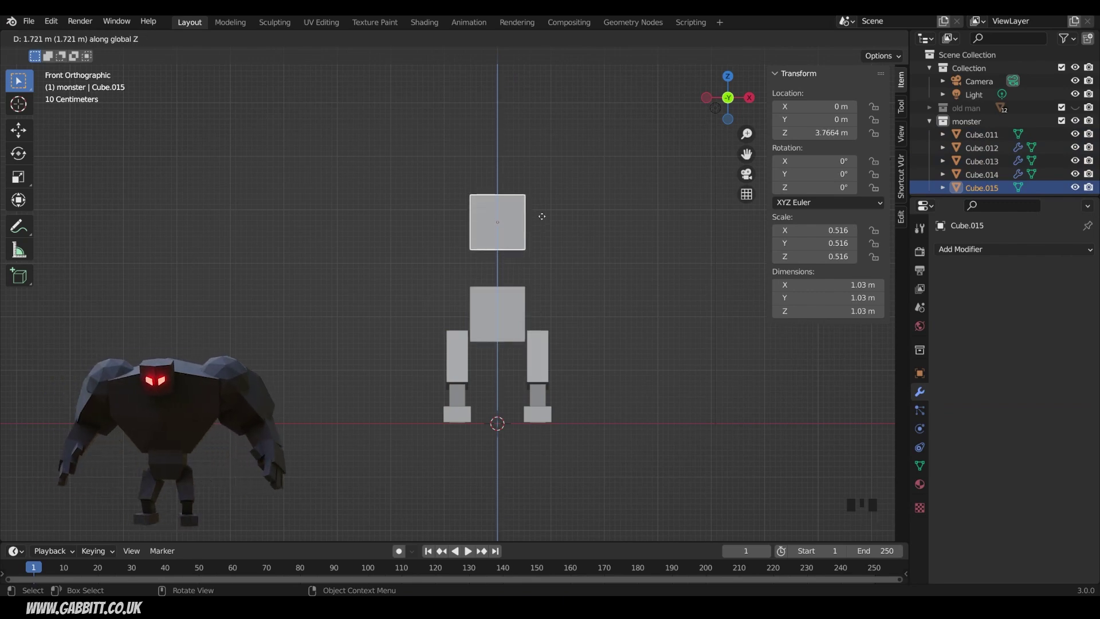
pyautogui.click(543, 227)
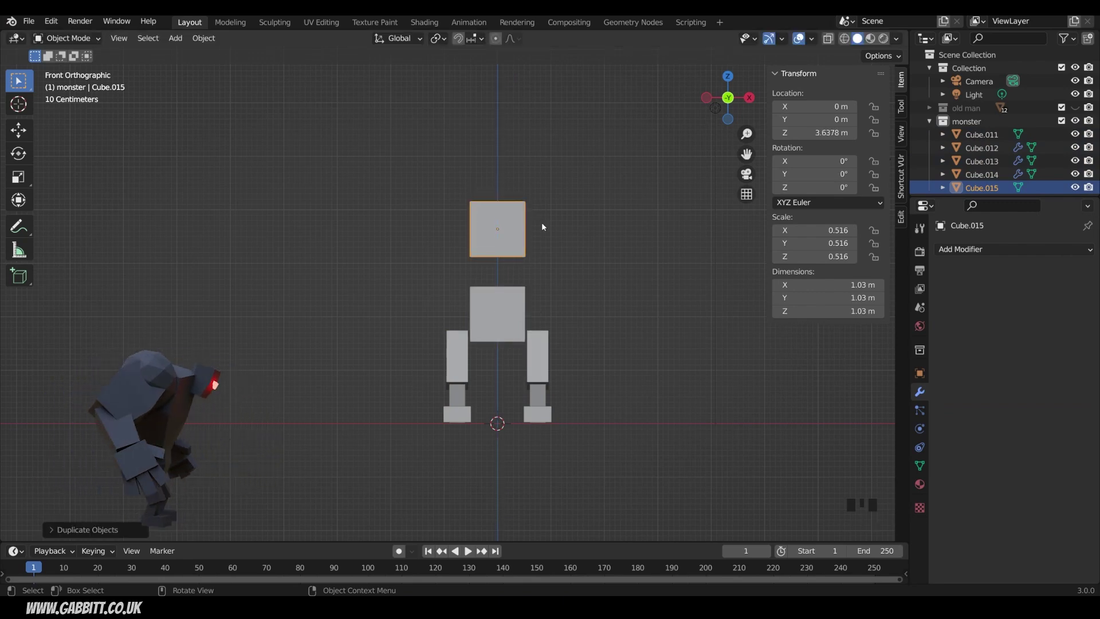
pyautogui.press('s')
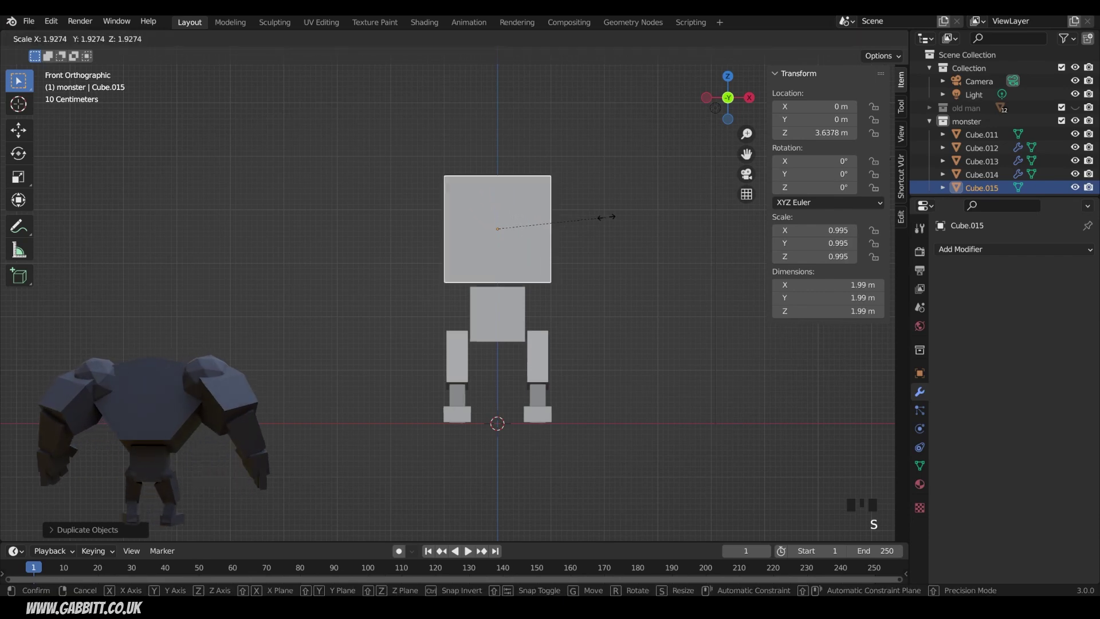
pyautogui.click(622, 243)
# Thin the chest to 1.29 m depth, tilt it 6.13° forward, reposition it, and enter Edit Mode.
pyautogui.press('KP_3')
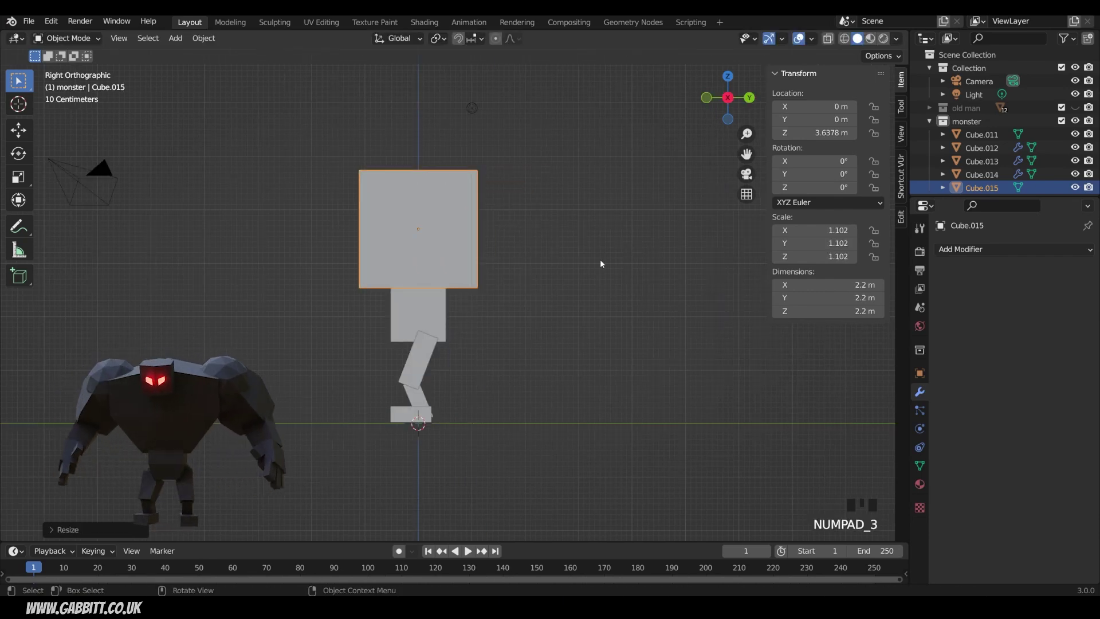
pyautogui.press('s')
pyautogui.press('y')
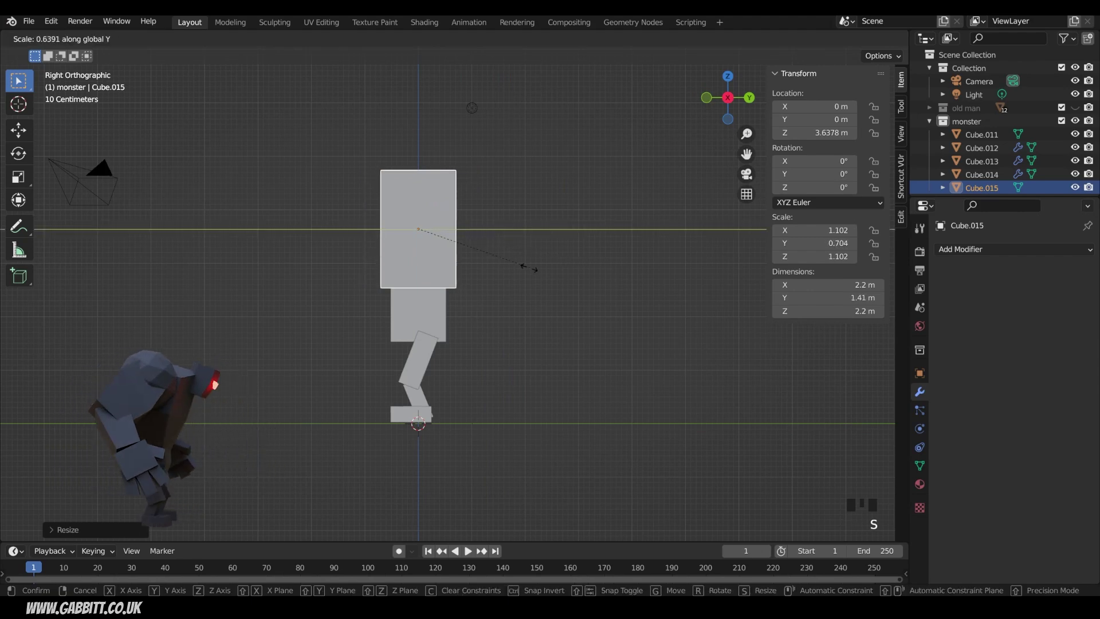
pyautogui.click(548, 268)
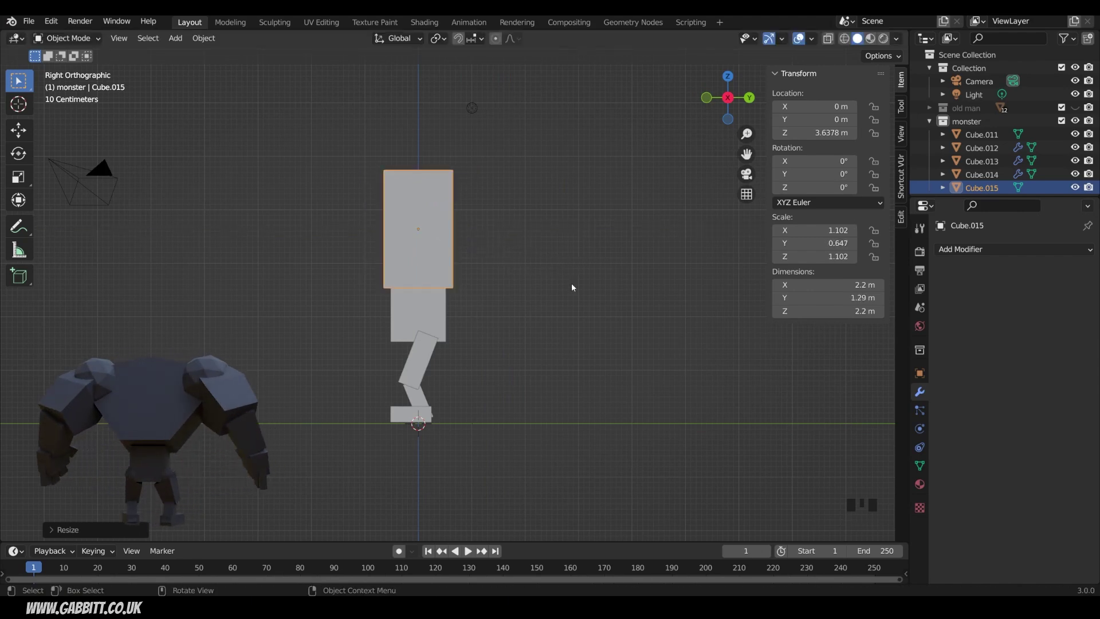
pyautogui.press('r')
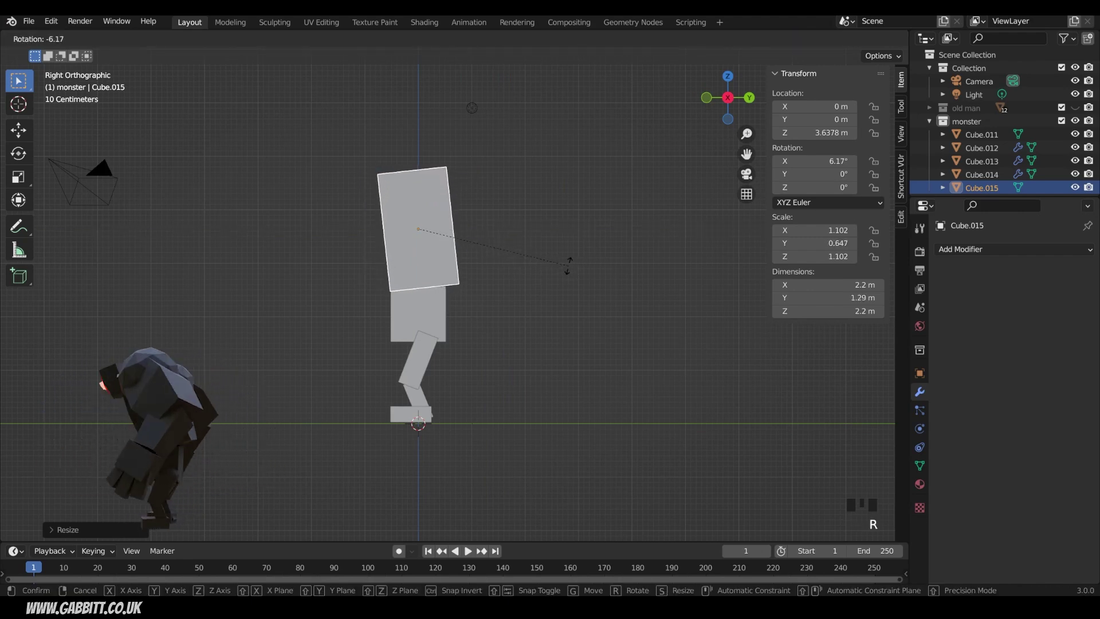
pyautogui.click(567, 264)
pyautogui.press('g')
pyautogui.click(563, 275)
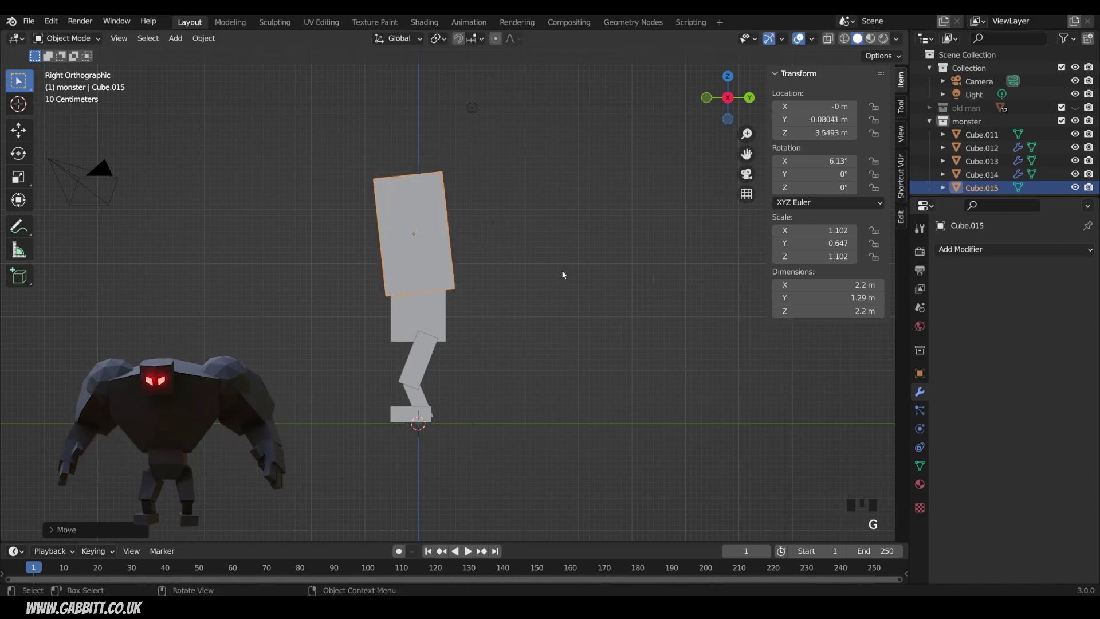
pyautogui.press('KP_1')
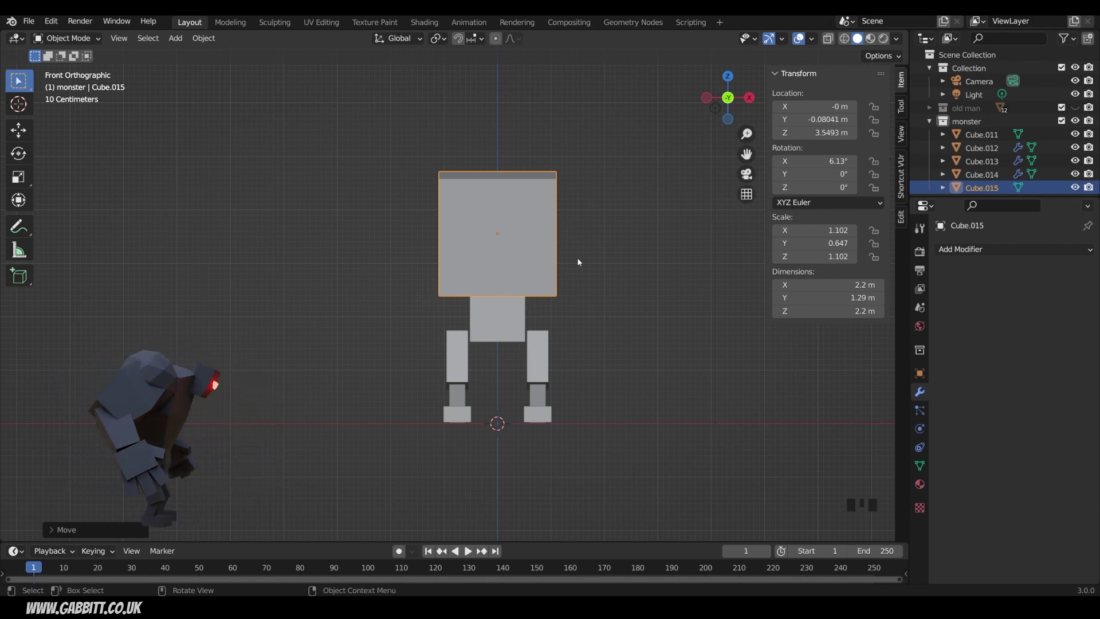
pyautogui.press('Tab')
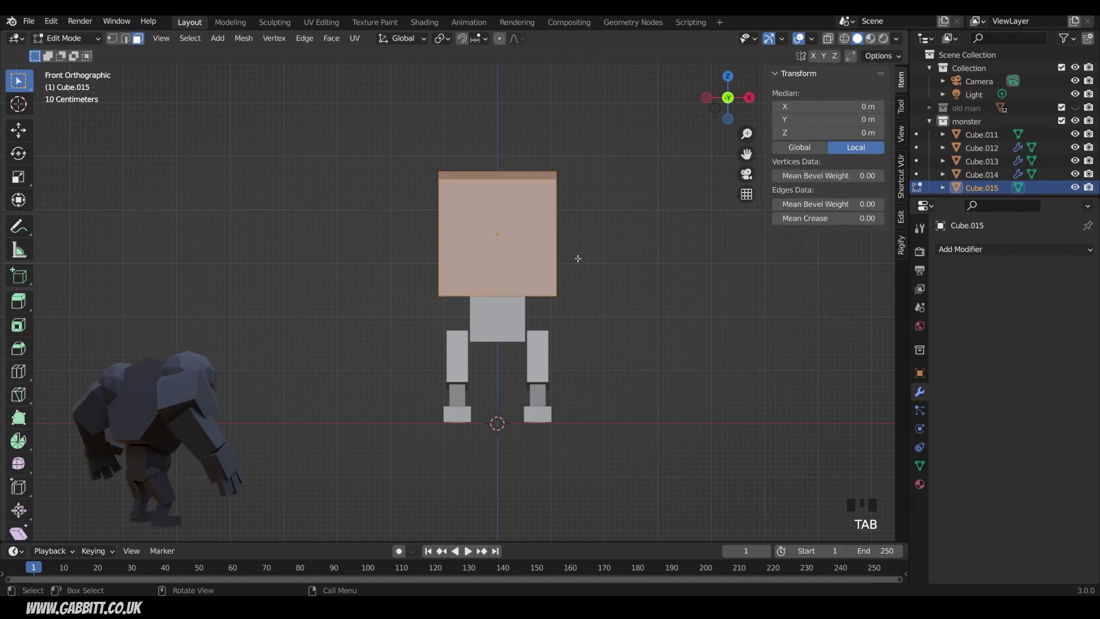
# Select the chest's bottom face and scale it narrower along X so the chest tapers downward.
pyautogui.click(65, 38)
pyautogui.moveTo(470, 275)
pyautogui.mouseDown(button='middle')
pyautogui.moveTo(493, 280)
pyautogui.moveTo(480, 274)
pyautogui.mouseUp(button='middle')
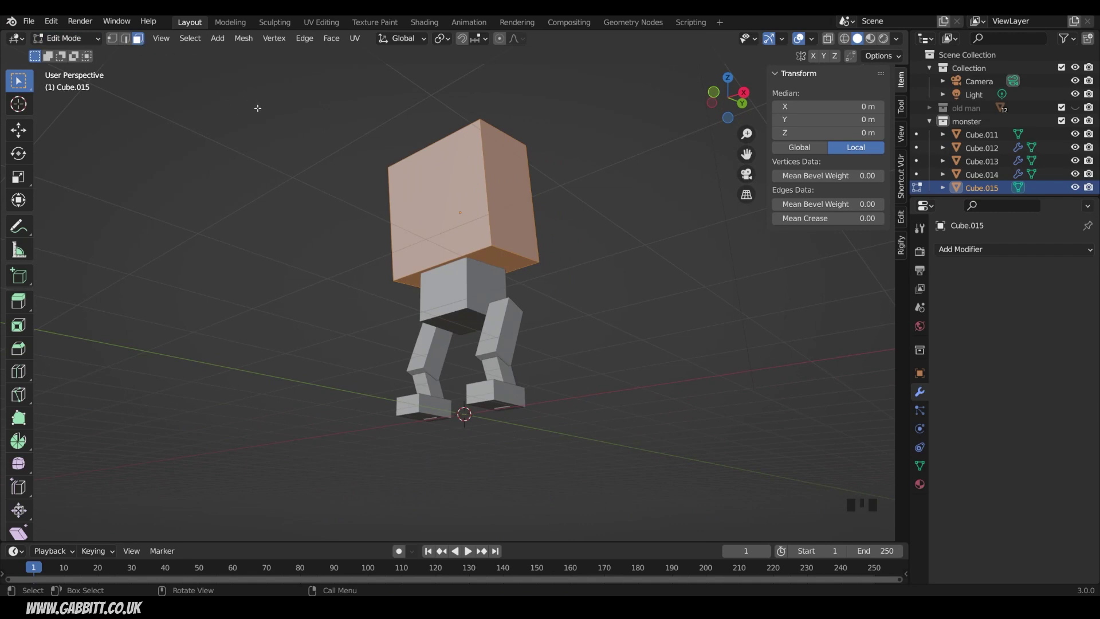
pyautogui.press('3')
pyautogui.click(471, 256)
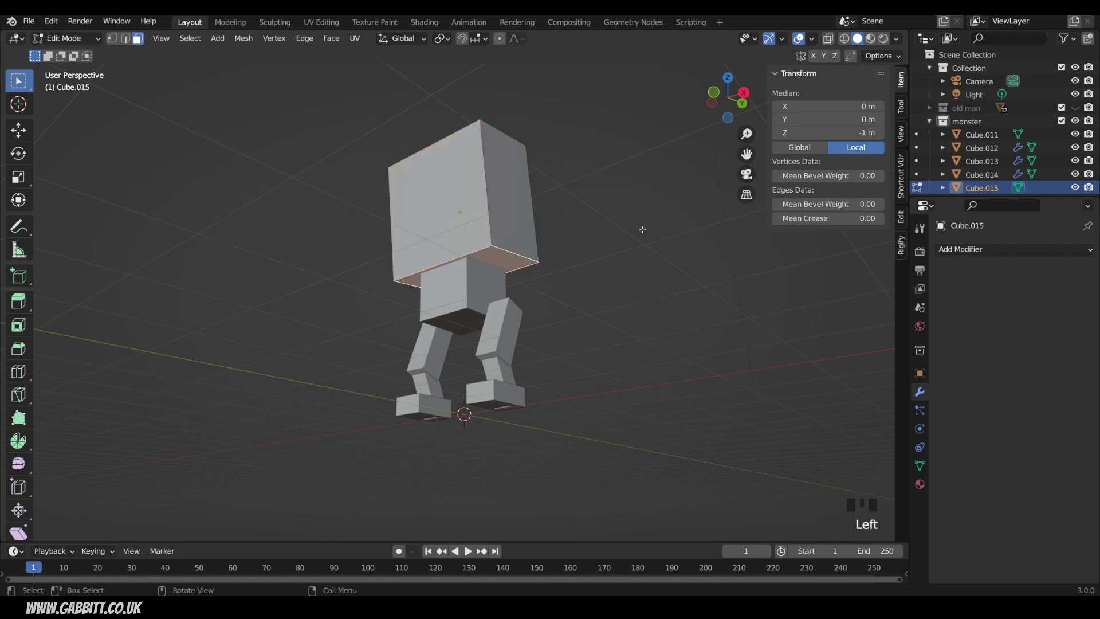
pyautogui.press('s')
pyautogui.press('x')
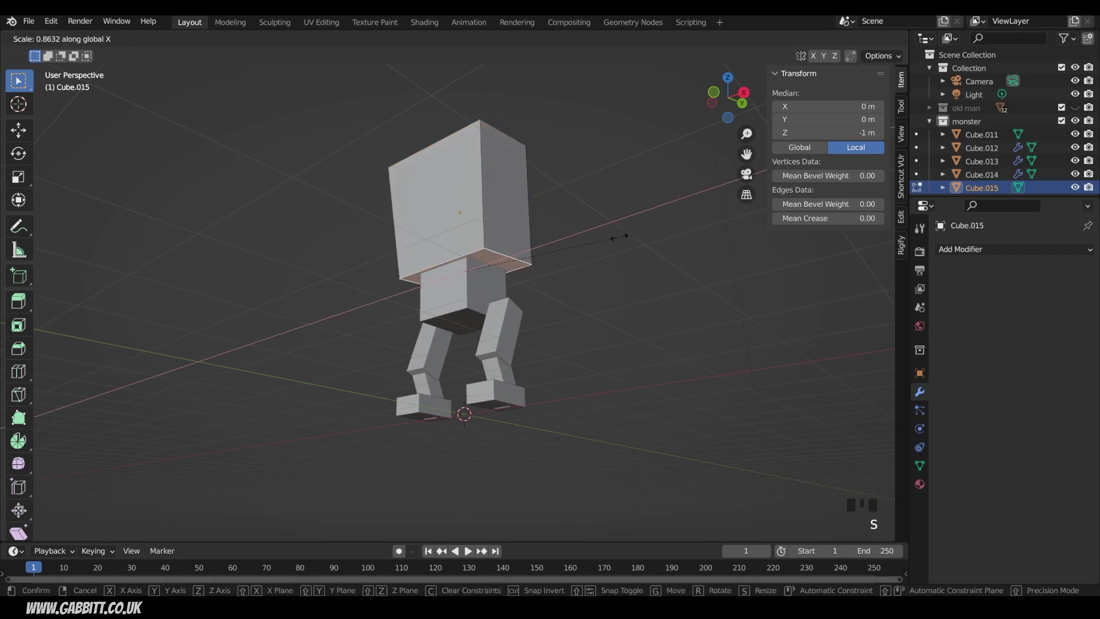
pyautogui.click(582, 238)
pyautogui.moveTo(582, 239); pyautogui.dragTo(521, 226, button='middle')
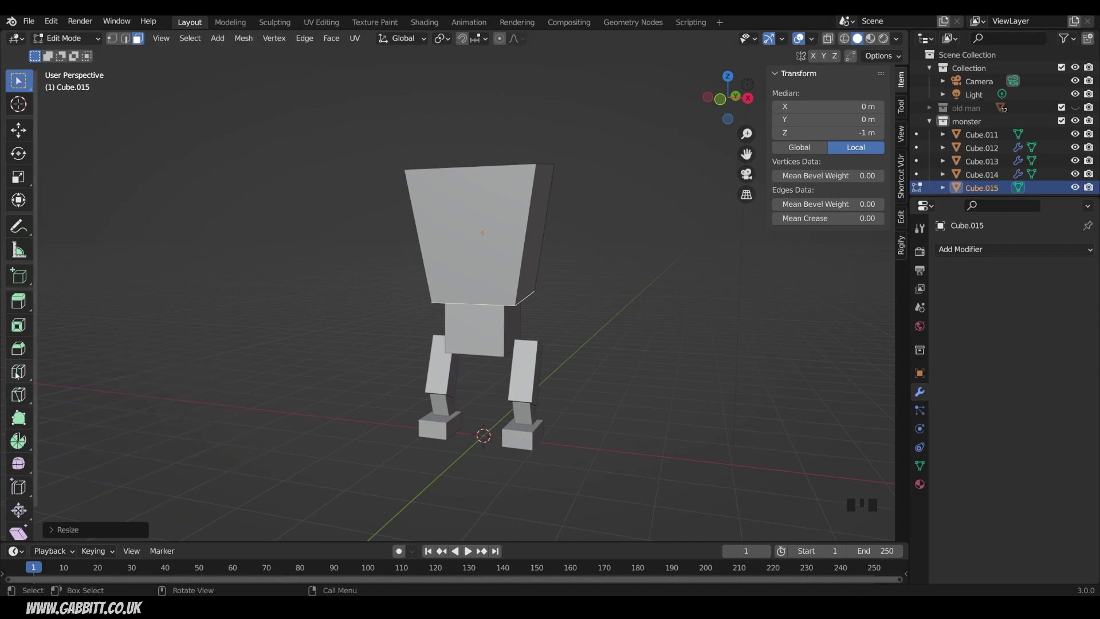
# Add a horizontal loop cut across the middle of the chest block.
pyautogui.hotkey('ctrl', 'r')
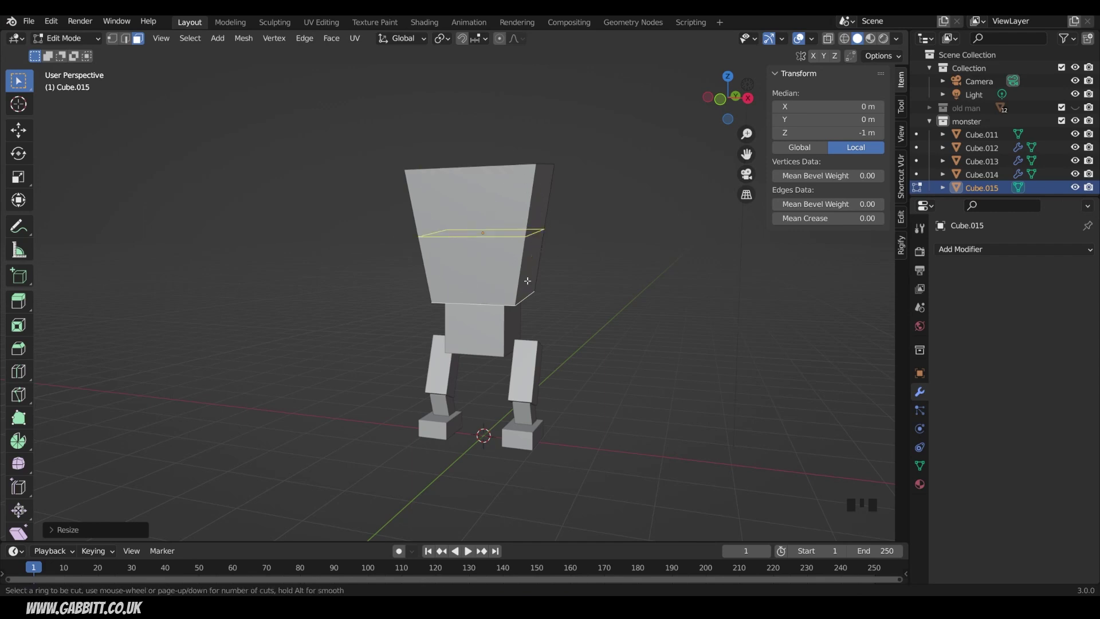
pyautogui.click(528, 243)
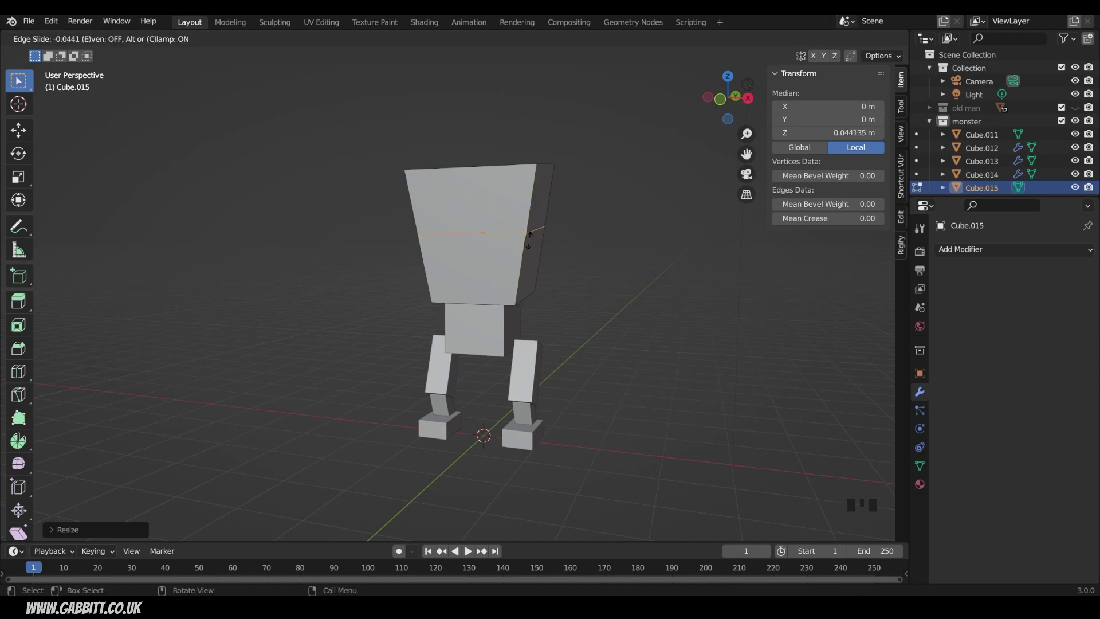
pyautogui.click(529, 240)
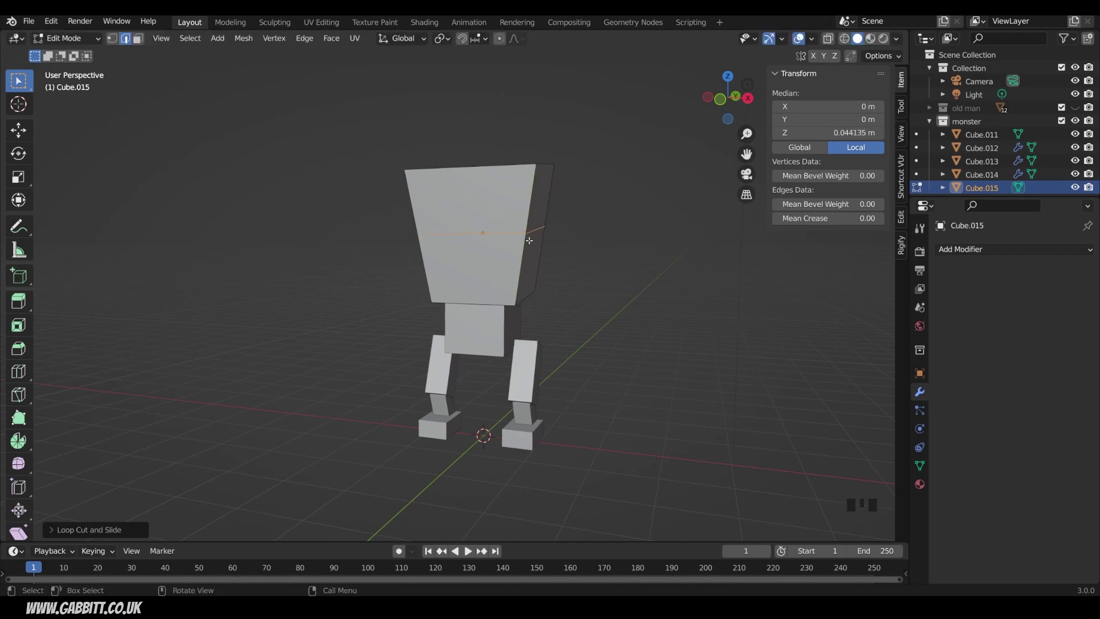
# Select the chest's side edge on the new loop and move it along X to shape the taper.
pyautogui.click(536, 232)
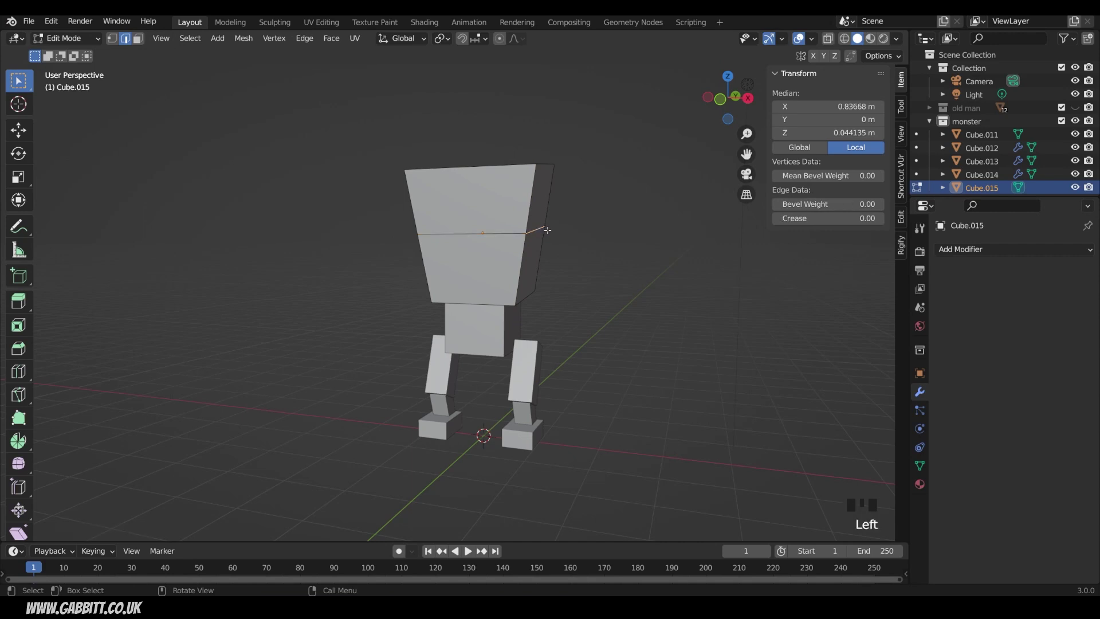
pyautogui.press('g')
pyautogui.press('x')
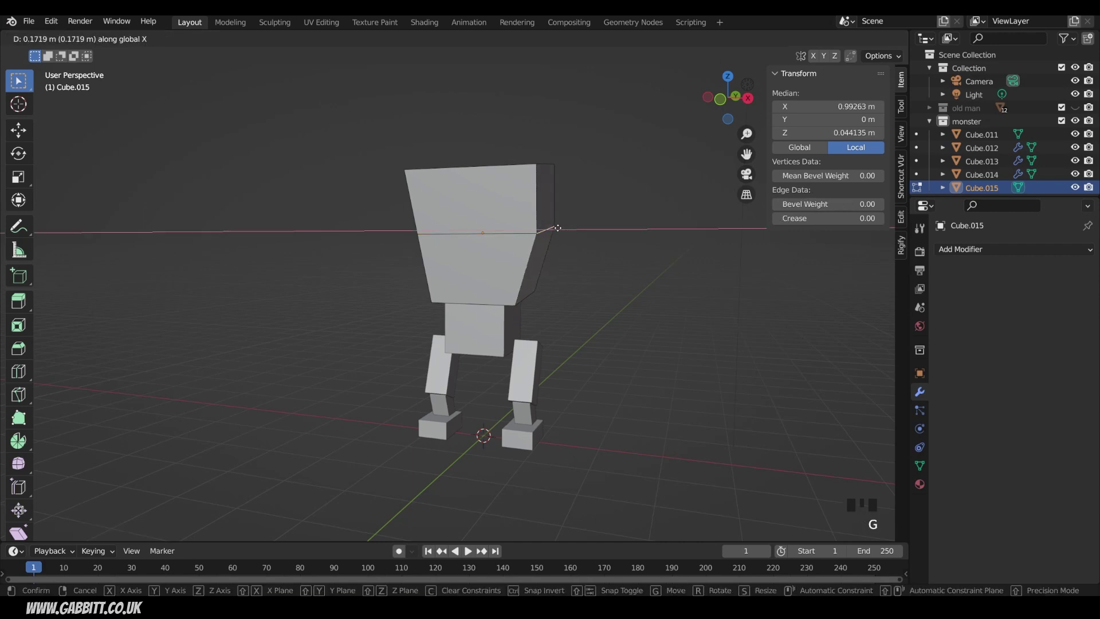
pyautogui.click(558, 227)
pyautogui.moveTo(559, 227); pyautogui.dragTo(450, 241, button='middle')
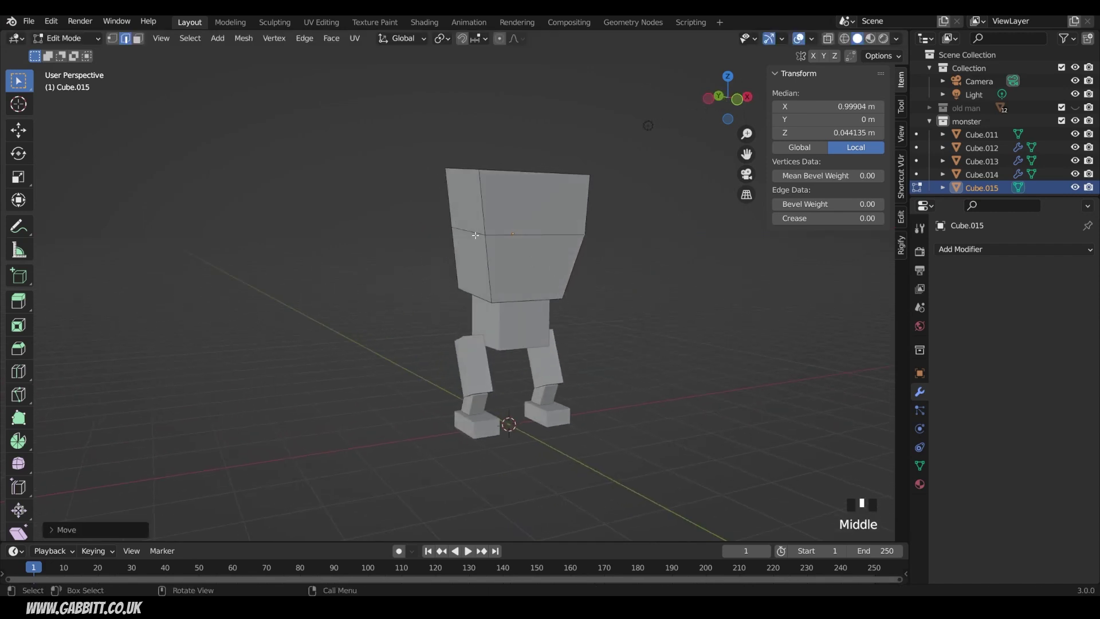
pyautogui.moveTo(574, 263); pyautogui.dragTo(491, 259, button='middle')
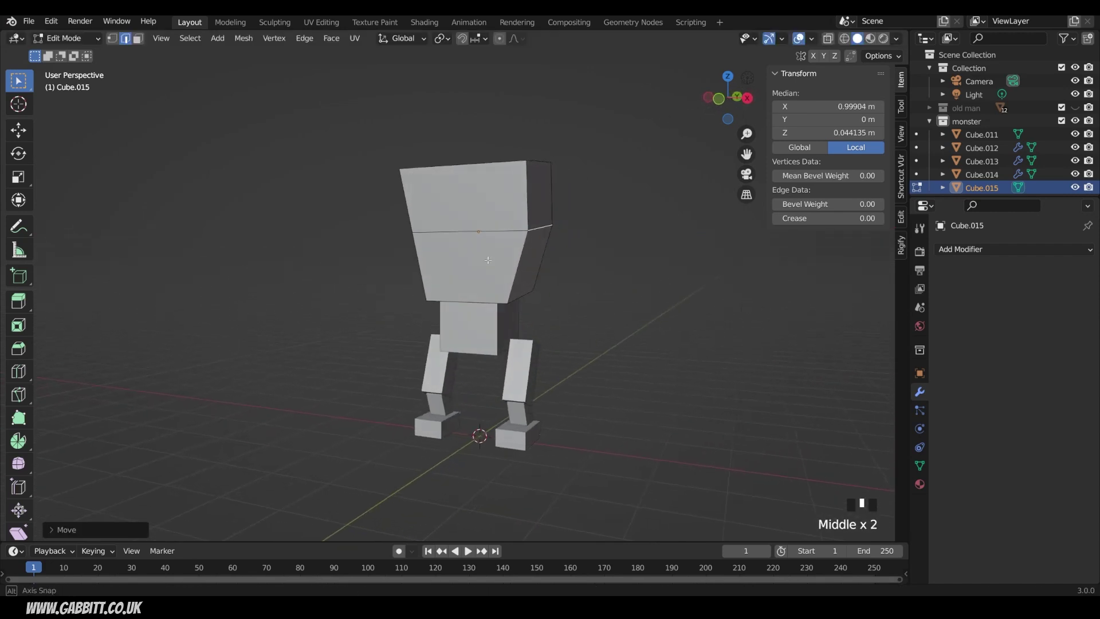
pyautogui.moveTo(488, 260); pyautogui.dragTo(493, 266, button='middle')
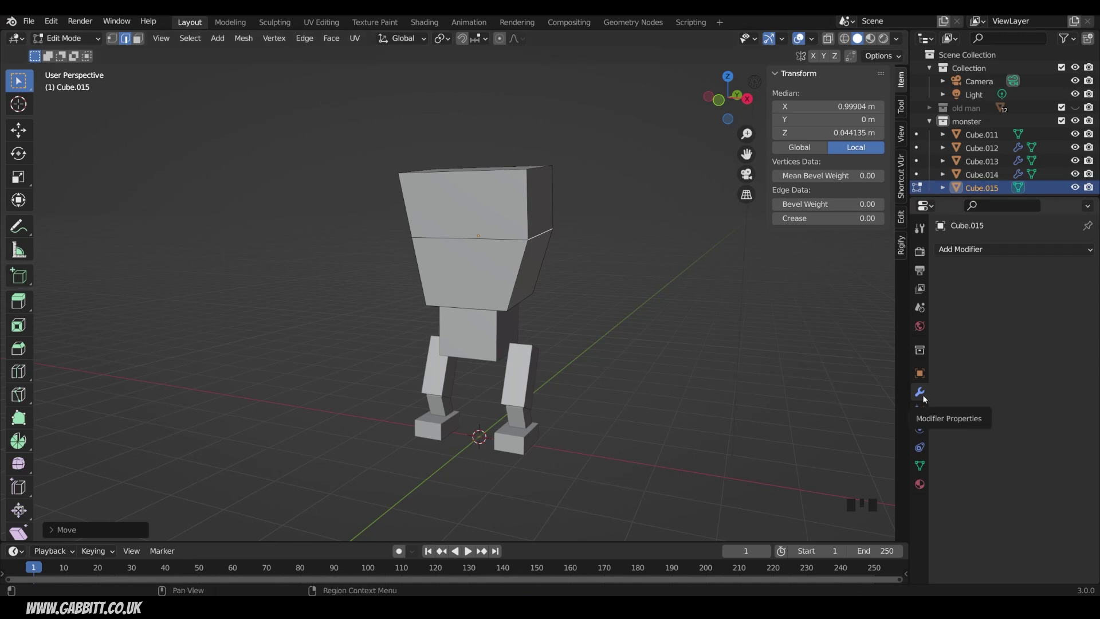
# Add a Mirror modifier to the trunk mesh.
pyautogui.click(975, 251)
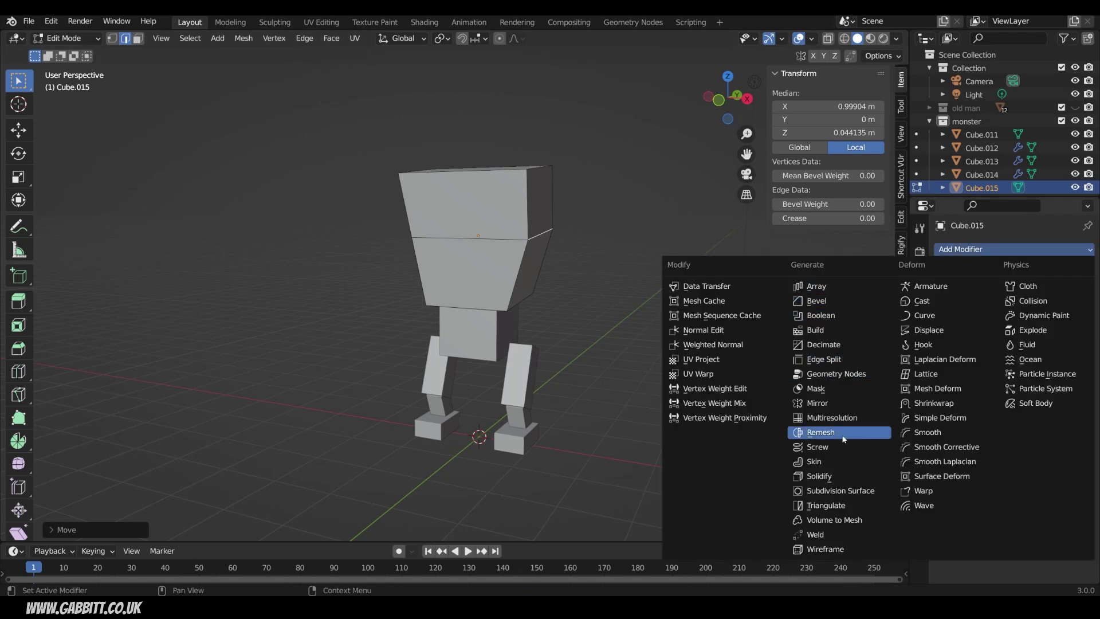
pyautogui.click(817, 403)
pyautogui.moveTo(485, 253); pyautogui.dragTo(456, 255, button='middle')
pyautogui.scroll(3, 626, 270)
pyautogui.moveTo(627, 270); pyautogui.dragTo(611, 234, button='middle')
# Test two moves on the selected trunk edge, then undo them to restore the box shape.
pyautogui.press('g')
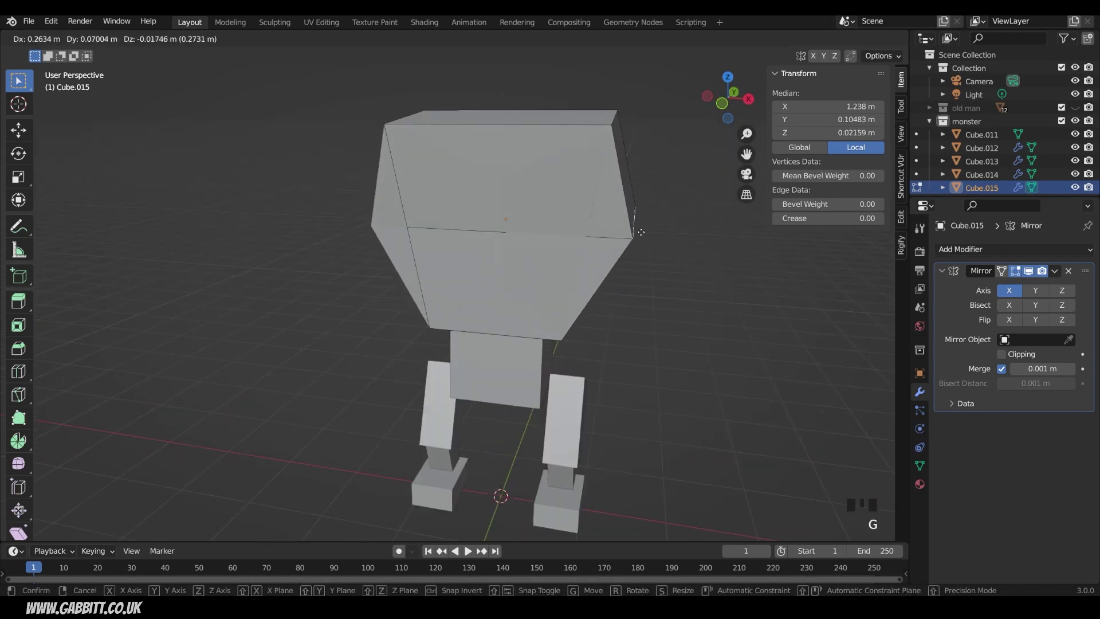
pyautogui.click(655, 224)
pyautogui.moveTo(655, 223); pyautogui.dragTo(597, 286, button='middle')
pyautogui.press('g')
pyautogui.click(647, 235)
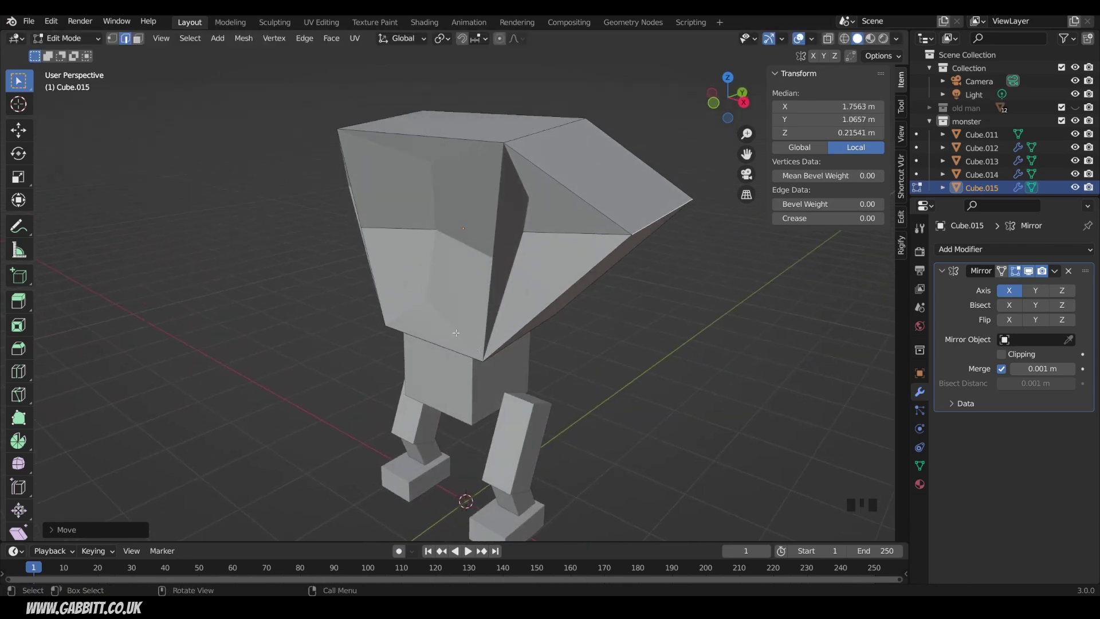
pyautogui.moveTo(449, 326); pyautogui.dragTo(426, 155, button='middle')
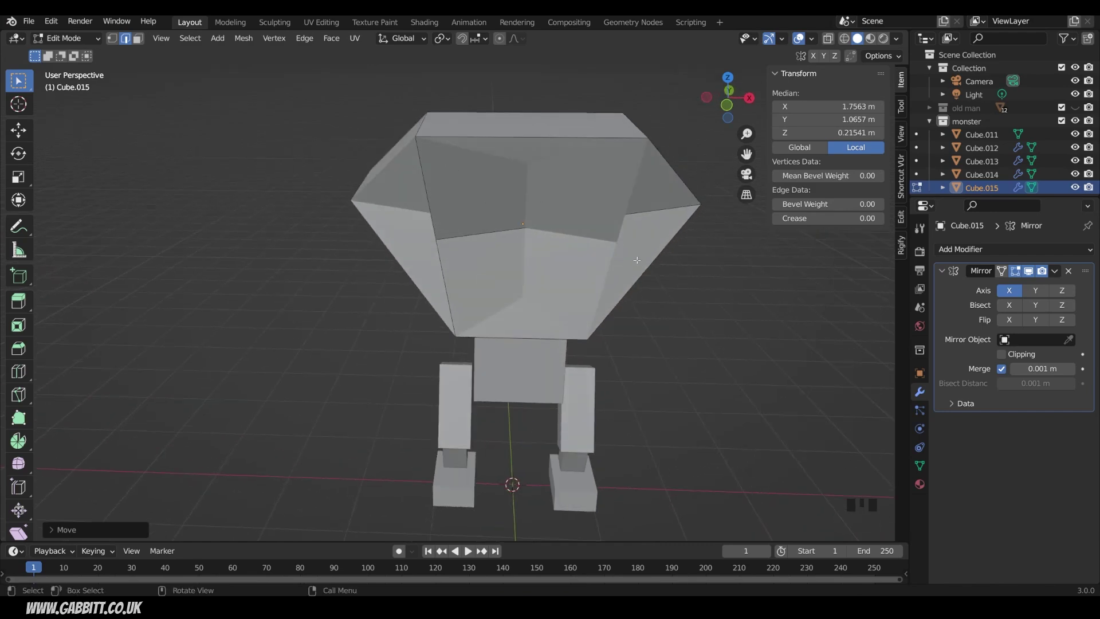
pyautogui.hotkey('ctrl', 'z')
pyautogui.hotkey('ctrl', 'z')
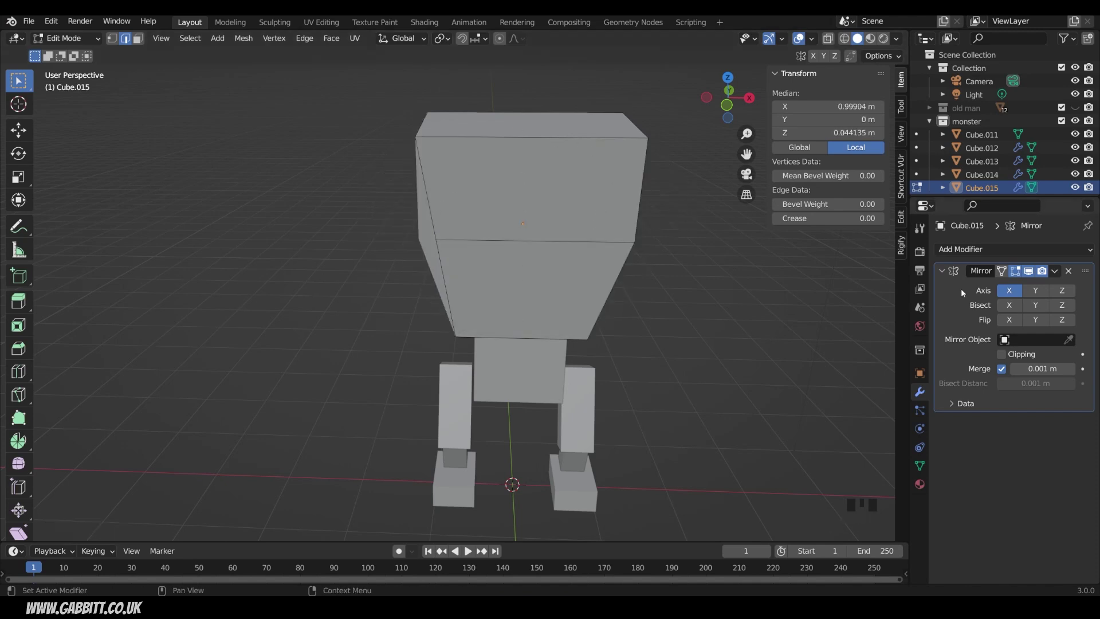
# Enable Bisect on the X axis in the trunk's Mirror modifier.
pyautogui.click(1010, 306)
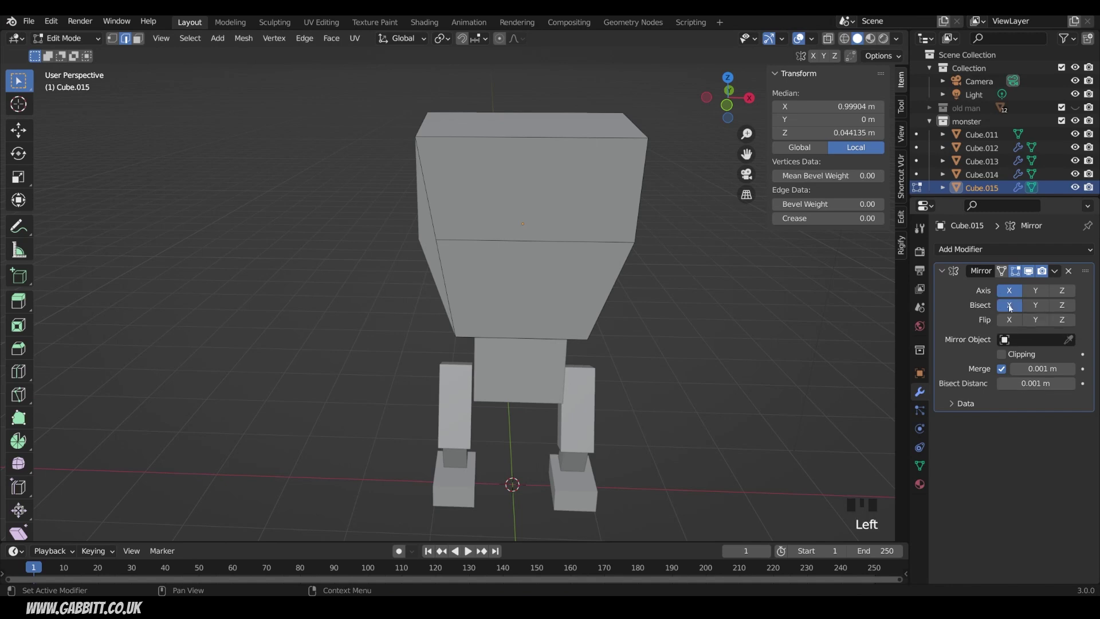
pyautogui.moveTo(717, 260); pyautogui.dragTo(710, 256, button='middle')
pyautogui.moveTo(481, 328); pyautogui.dragTo(534, 207, button='middle')
pyautogui.moveTo(648, 239); pyautogui.dragTo(591, 240, button='middle')
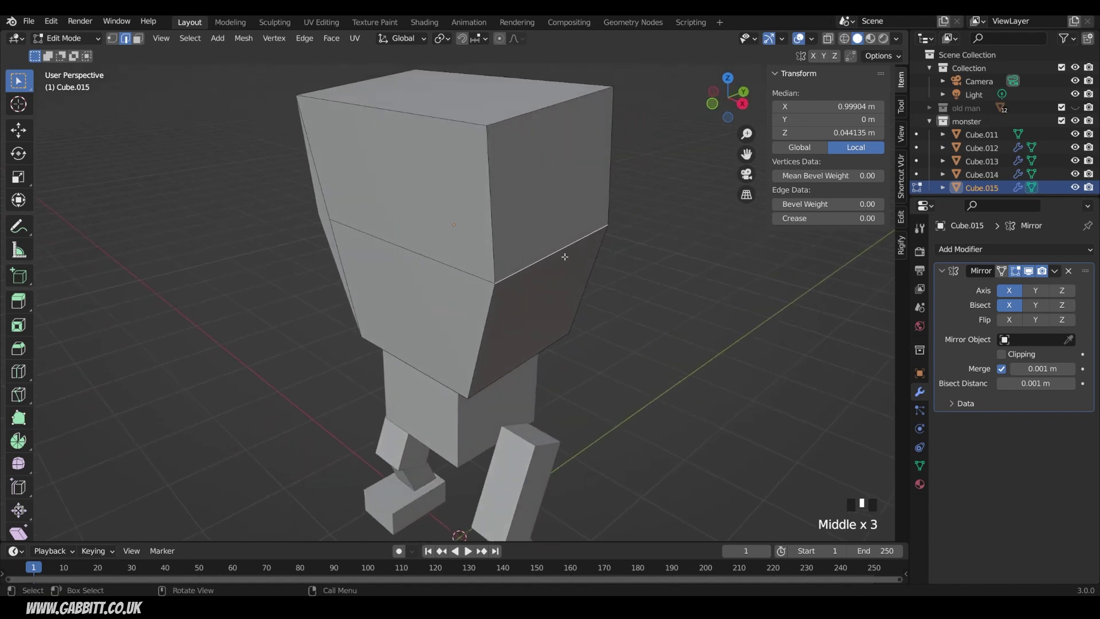
# Try moving a trunk edge, then undo the distorting move.
pyautogui.press('g')
pyautogui.click(665, 231)
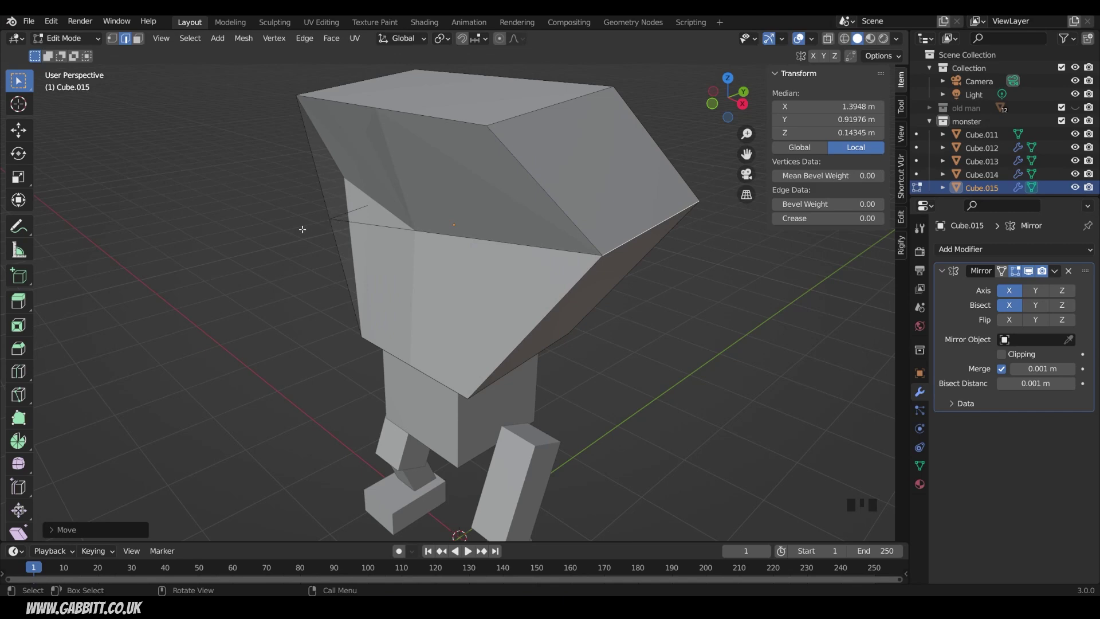
pyautogui.hotkey('ctrl', 'z')
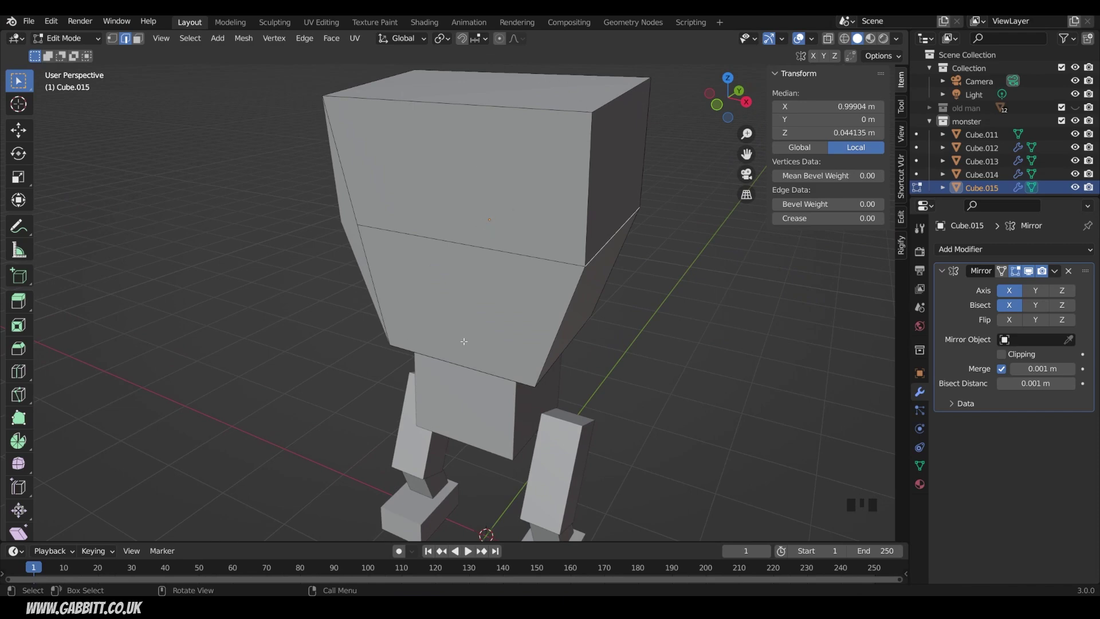
# Add a centred vertical loop cut down the middle of the trunk.
pyautogui.hotkey('ctrl', 'r')
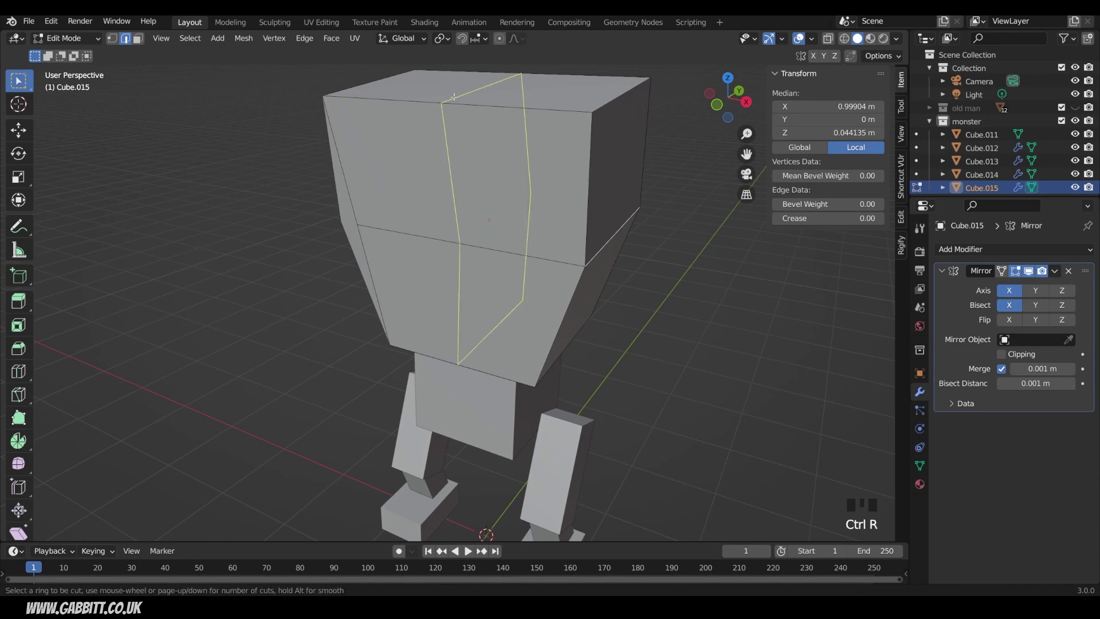
pyautogui.click(454, 97)
pyautogui.rightClick(454, 97)
pyautogui.moveTo(511, 201); pyautogui.dragTo(471, 198, button='middle')
# In front view with wireframe, box-select all faces on the trunk's left half, front and back.
pyautogui.press('KP_1')
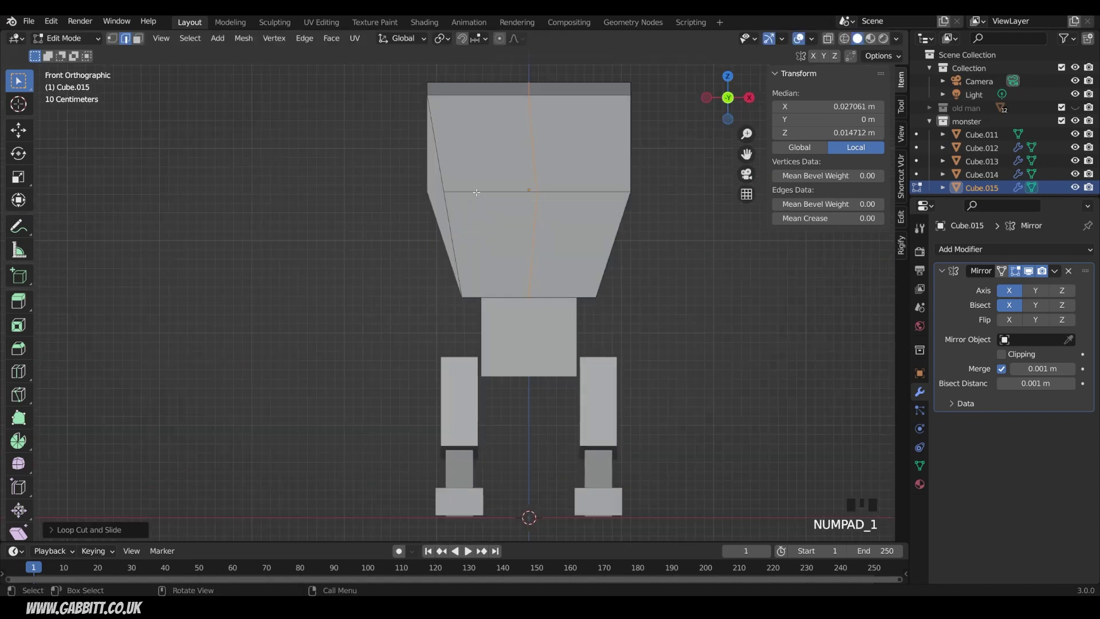
pyautogui.press('3')
pyautogui.moveTo(376, 73); pyautogui.dragTo(528, 312)
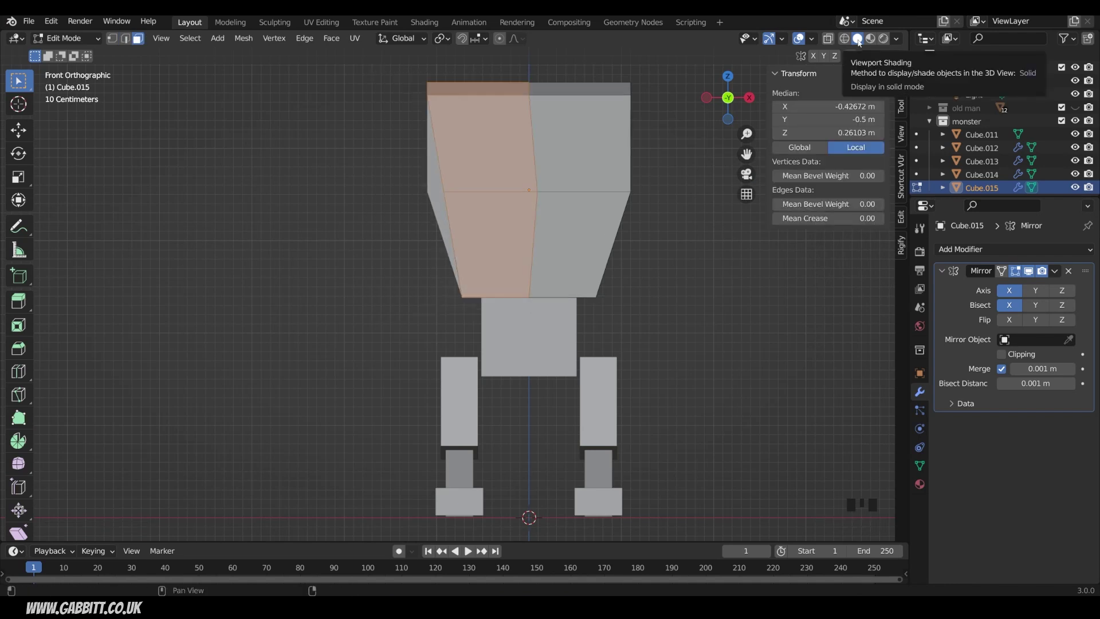
pyautogui.moveTo(505, 189); pyautogui.dragTo(409, 162, button='middle')
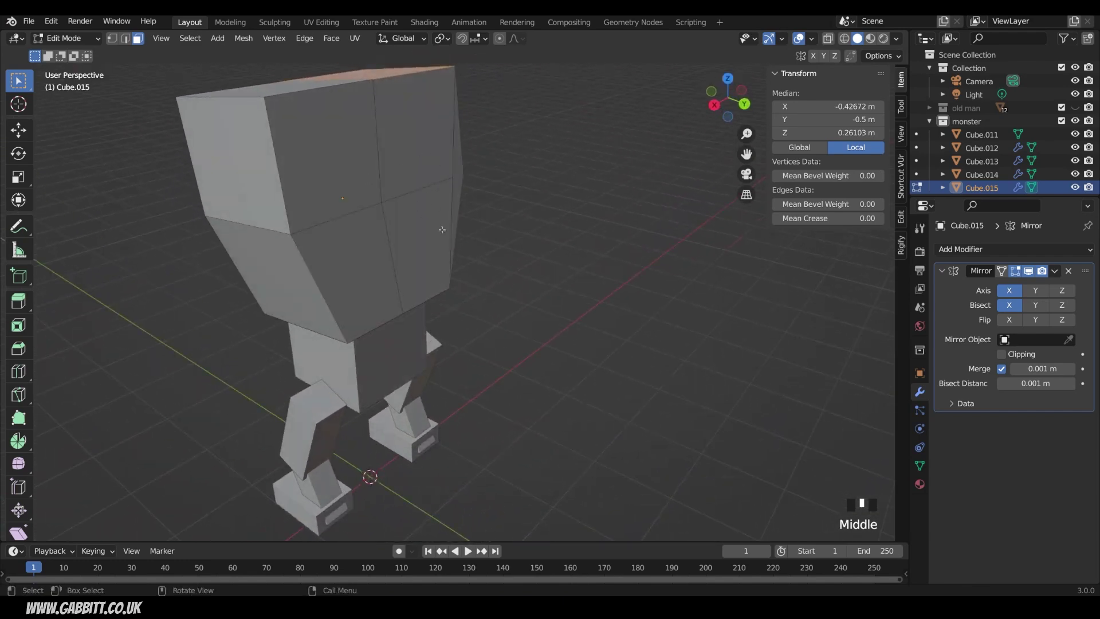
pyautogui.press('KP_1')
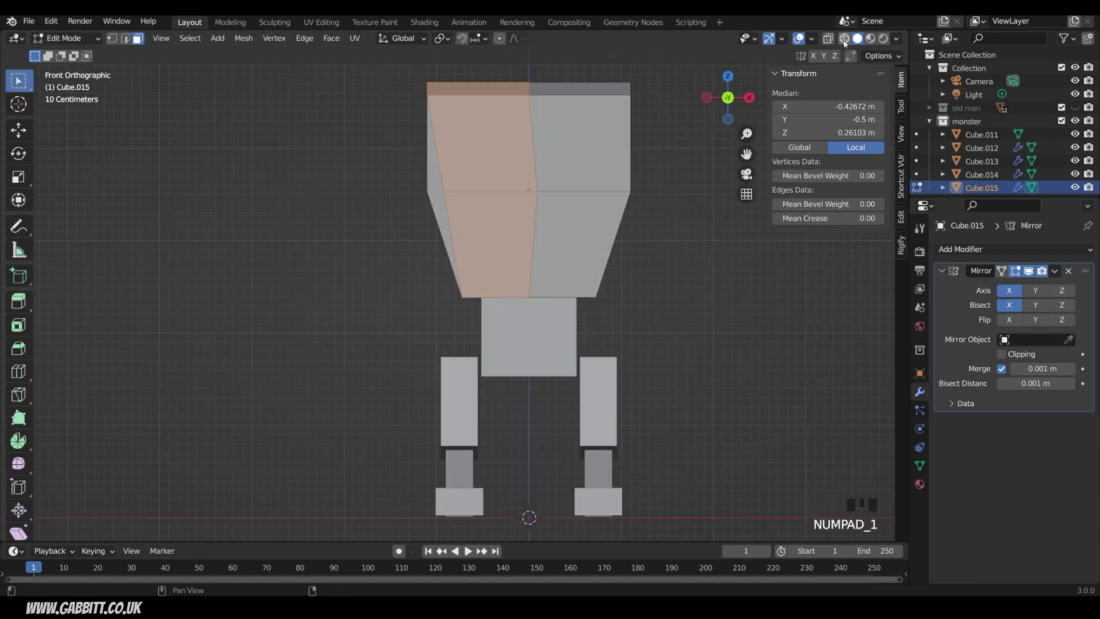
pyautogui.click(845, 40)
pyautogui.moveTo(381, 73)
pyautogui.mouseDown()
pyautogui.moveTo(410, 103)
pyautogui.moveTo(502, 299)
pyautogui.mouseUp()
pyautogui.moveTo(508, 307)
pyautogui.mouseDown(button='middle')
pyautogui.moveTo(643, 312)
pyautogui.moveTo(550, 321)
pyautogui.mouseUp(button='middle')
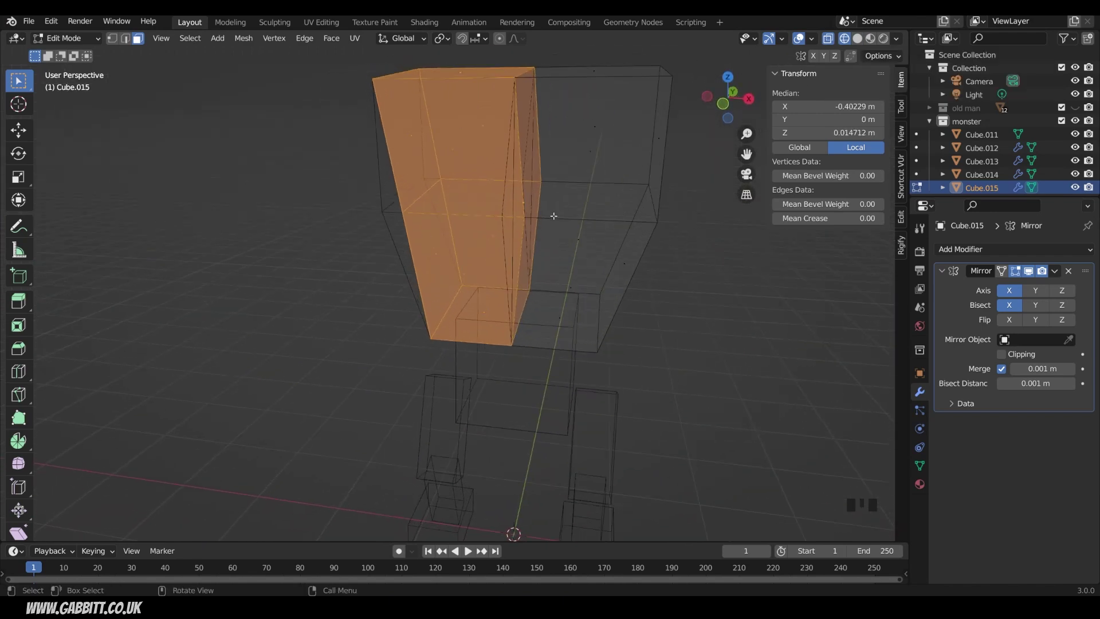
pyautogui.click(857, 38)
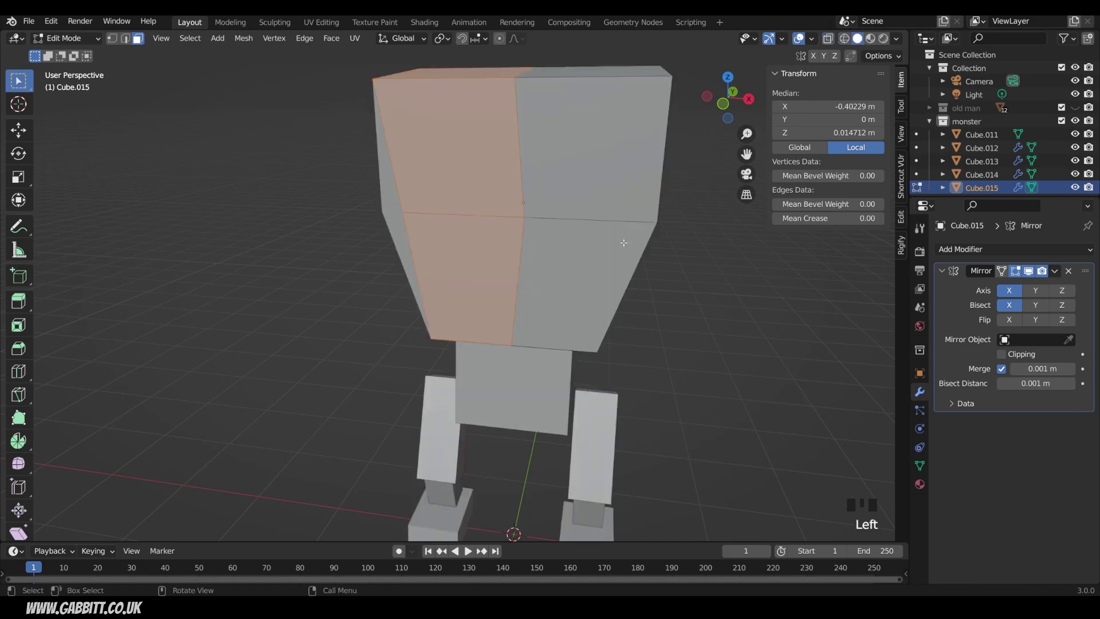
# Delete the selected left-half faces so the mirror rebuilds that side.
pyautogui.press('Delete')
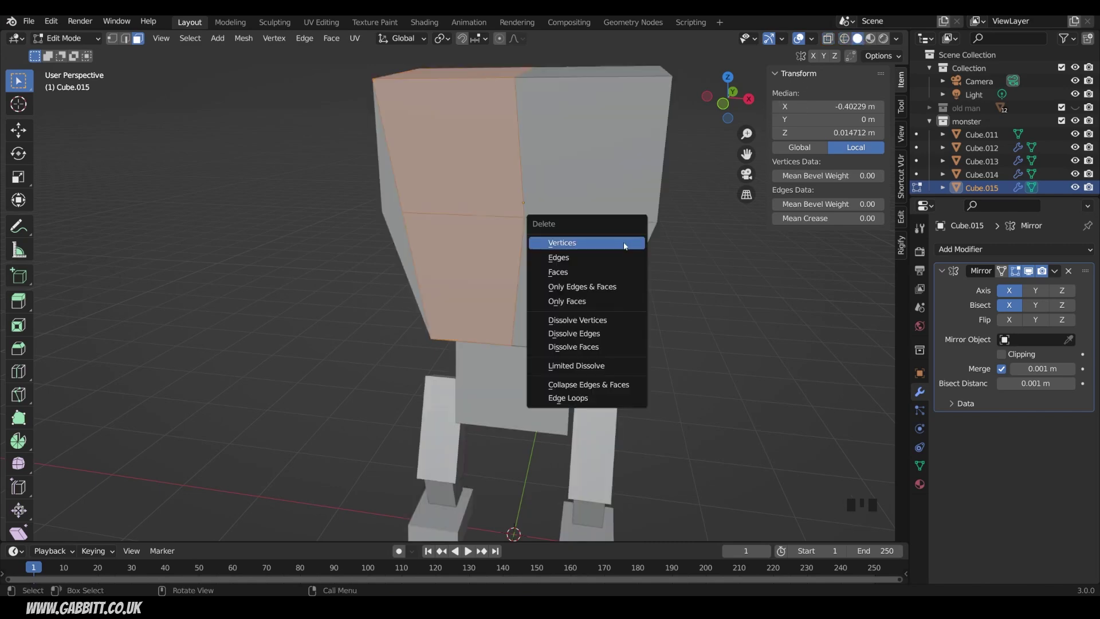
pyautogui.click(573, 273)
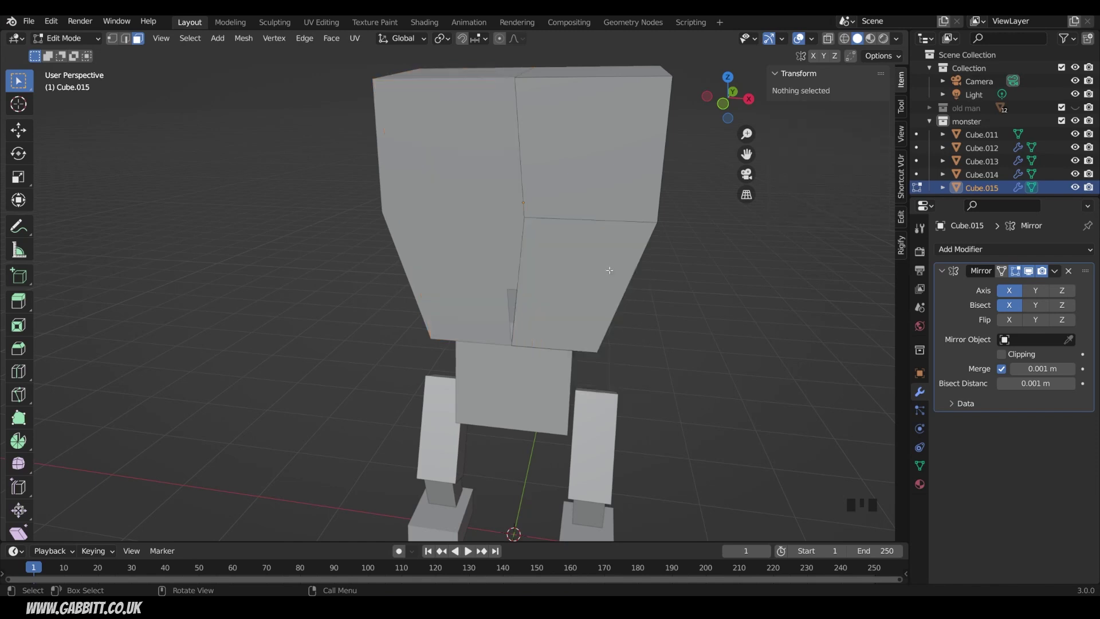
pyautogui.moveTo(558, 285); pyautogui.dragTo(617, 175, button='middle')
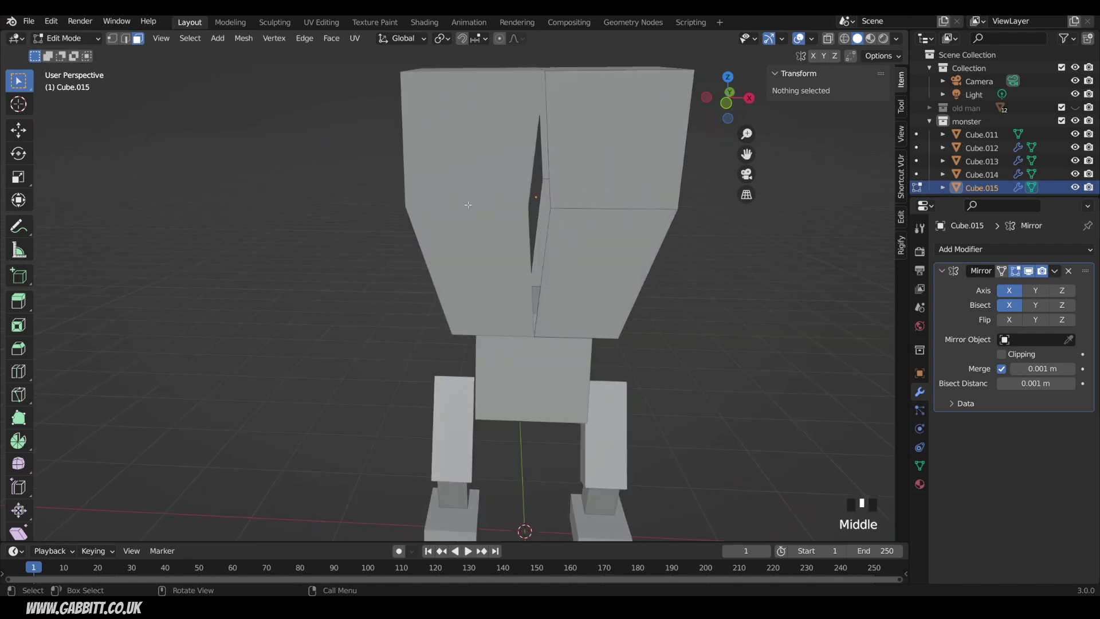
pyautogui.moveTo(470, 206); pyautogui.dragTo(465, 208, button='middle')
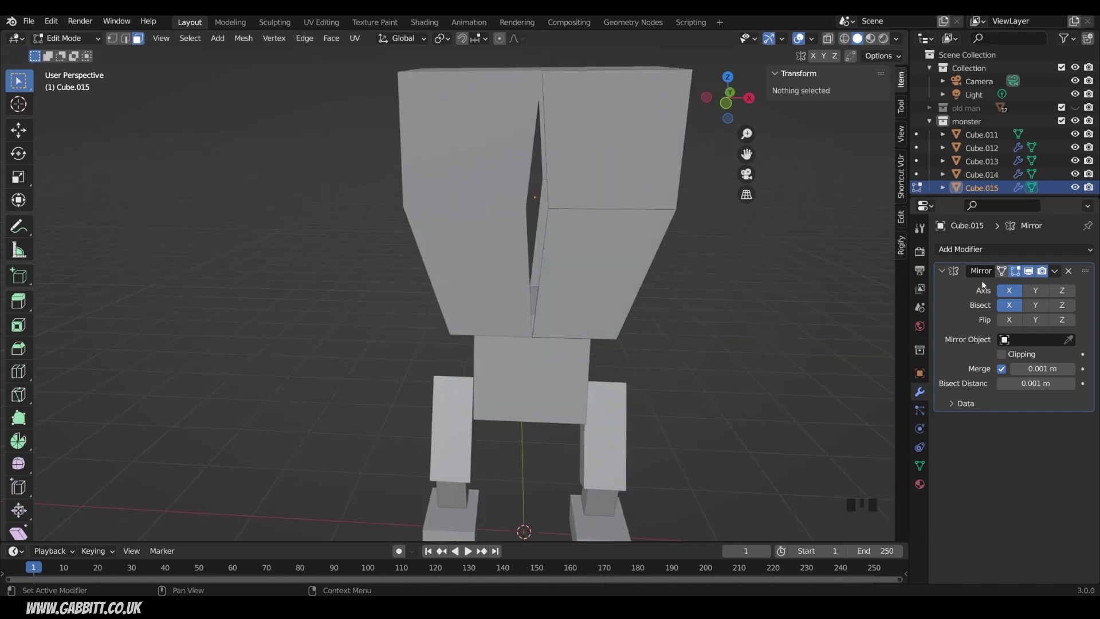
# Toggle the Mirror modifier's viewport display off and back on to inspect the central gap.
pyautogui.click(1029, 271)
pyautogui.moveTo(619, 240); pyautogui.dragTo(702, 228, button='middle')
pyautogui.hotkey('ctrl', 'z')
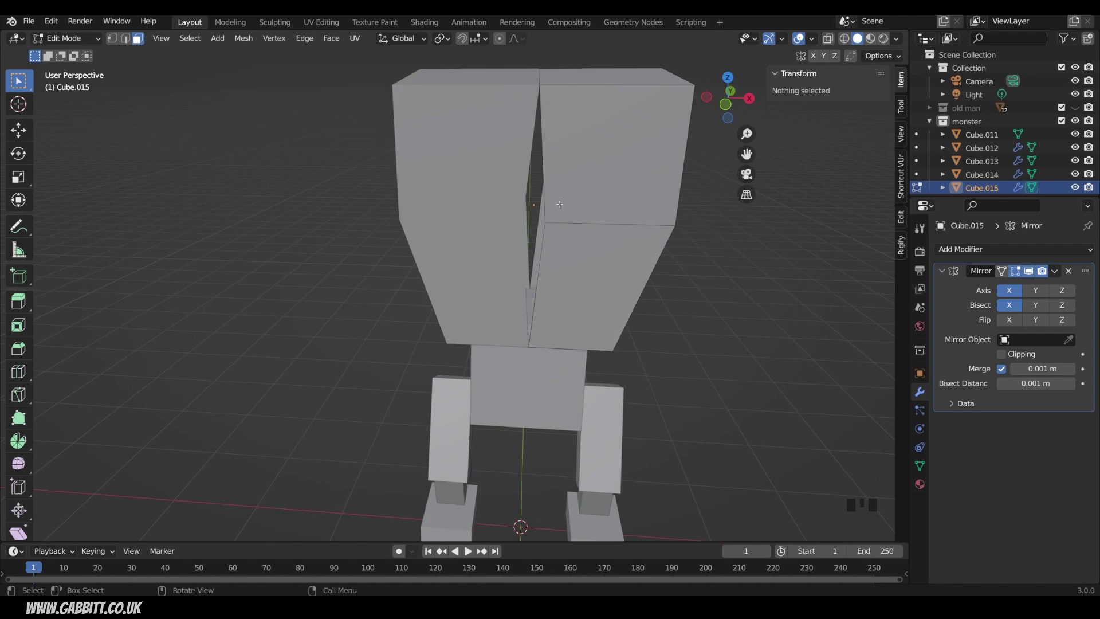
pyautogui.moveTo(524, 353); pyautogui.dragTo(555, 105, button='middle')
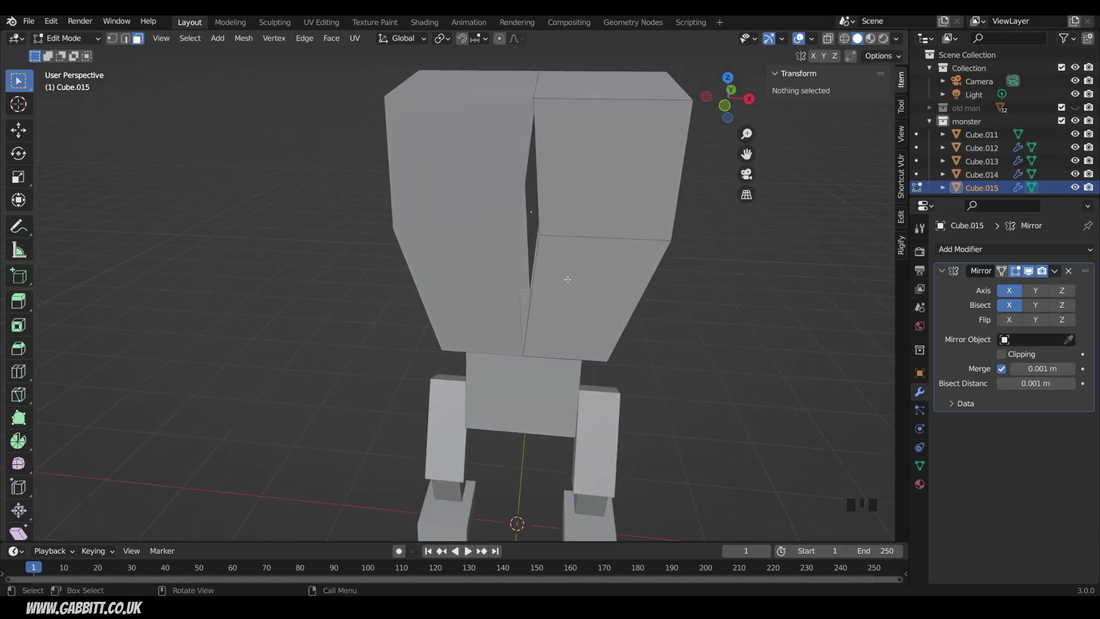
# Select the centre-seam vertices and slide them along X to close the gap.
pyautogui.moveTo(567, 279); pyautogui.dragTo(581, 271, button='middle')
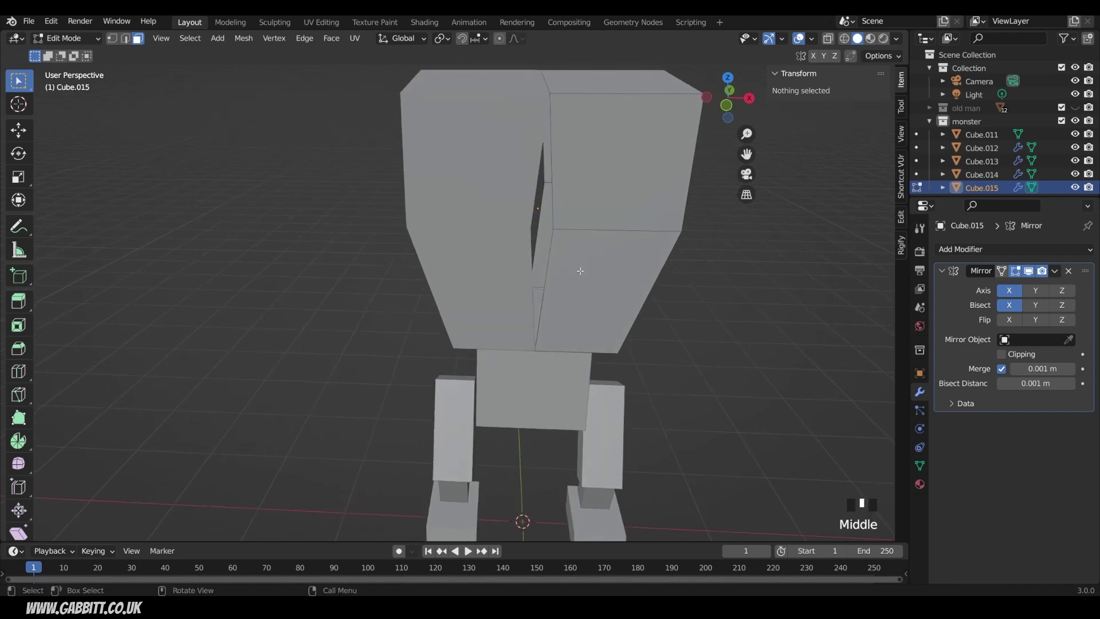
pyautogui.click(112, 39)
pyautogui.click(552, 232)
pyautogui.keyDown('shift'); pyautogui.click(616, 231); pyautogui.keyUp('shift')
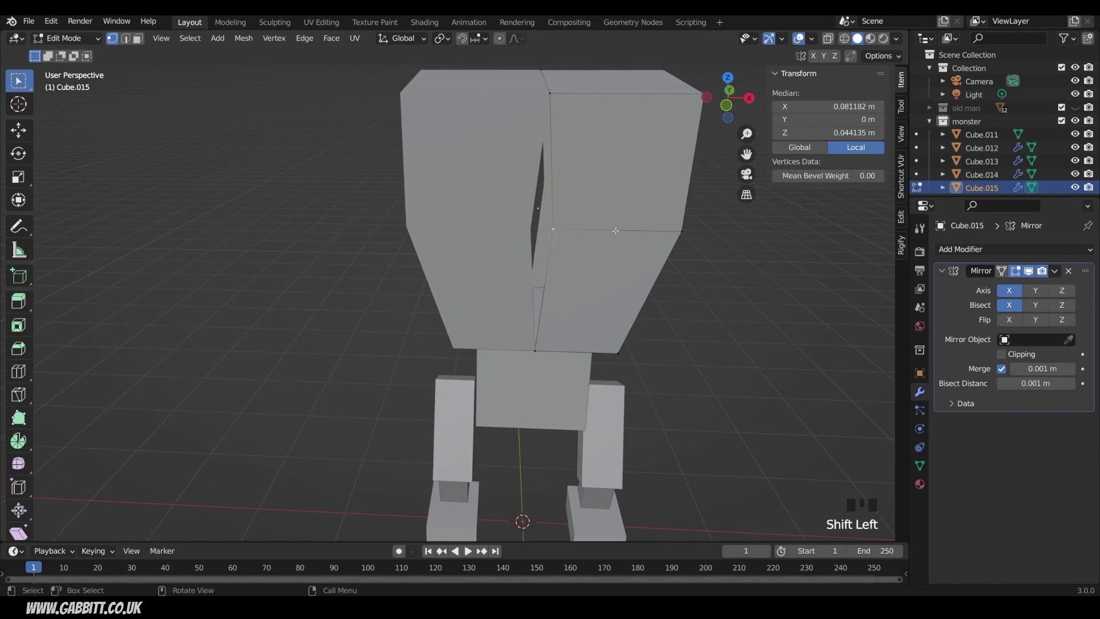
pyautogui.press('g')
pyautogui.press('x')
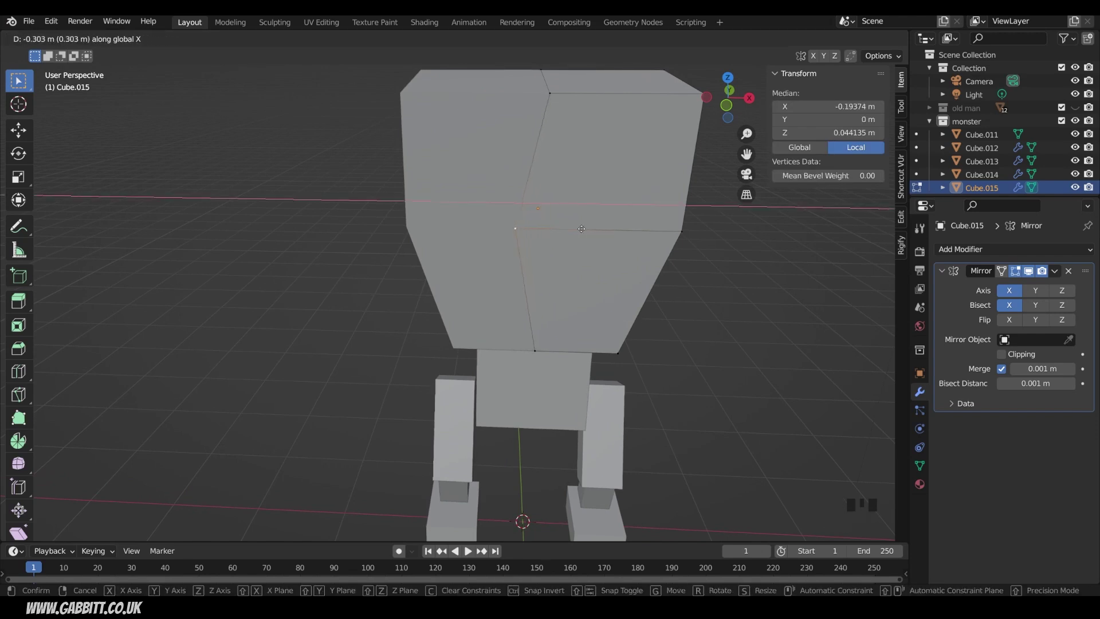
pyautogui.click(582, 229)
pyautogui.moveTo(576, 244); pyautogui.dragTo(487, 172, button='middle')
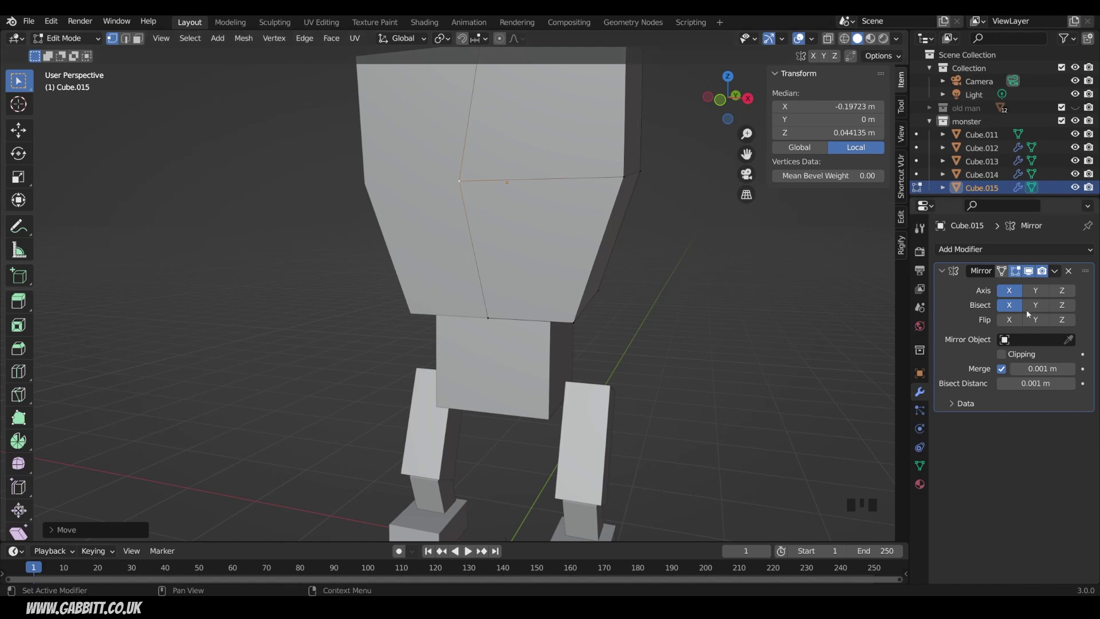
# Enable Clipping on the chest's Mirror modifier and snap the centre vertex to X 0 m.
pyautogui.click(1006, 355)
pyautogui.press('g')
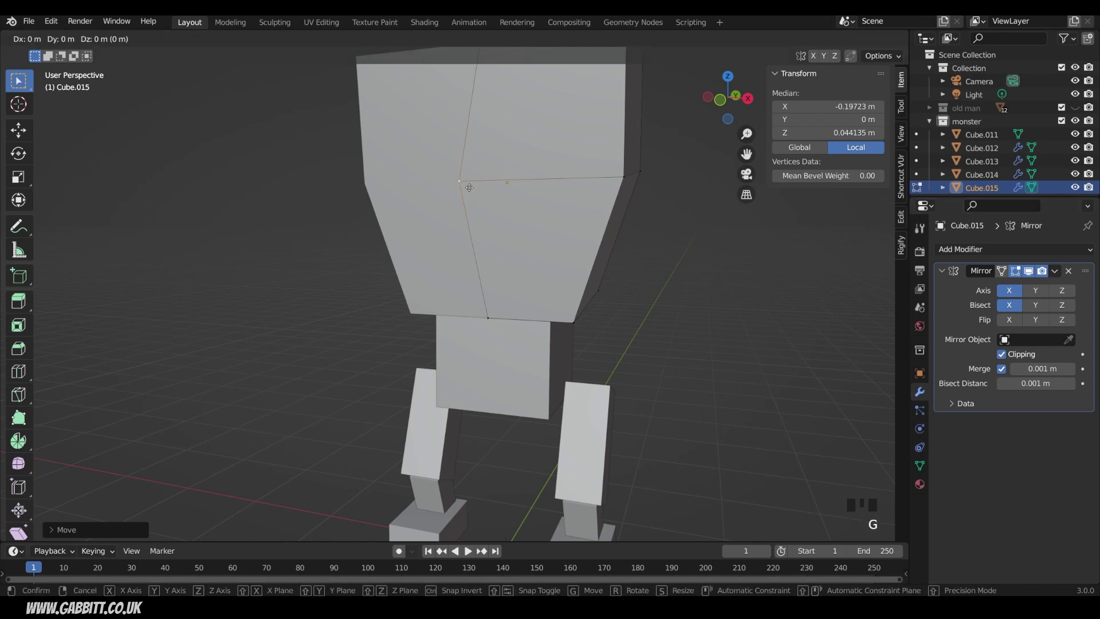
pyautogui.press('x')
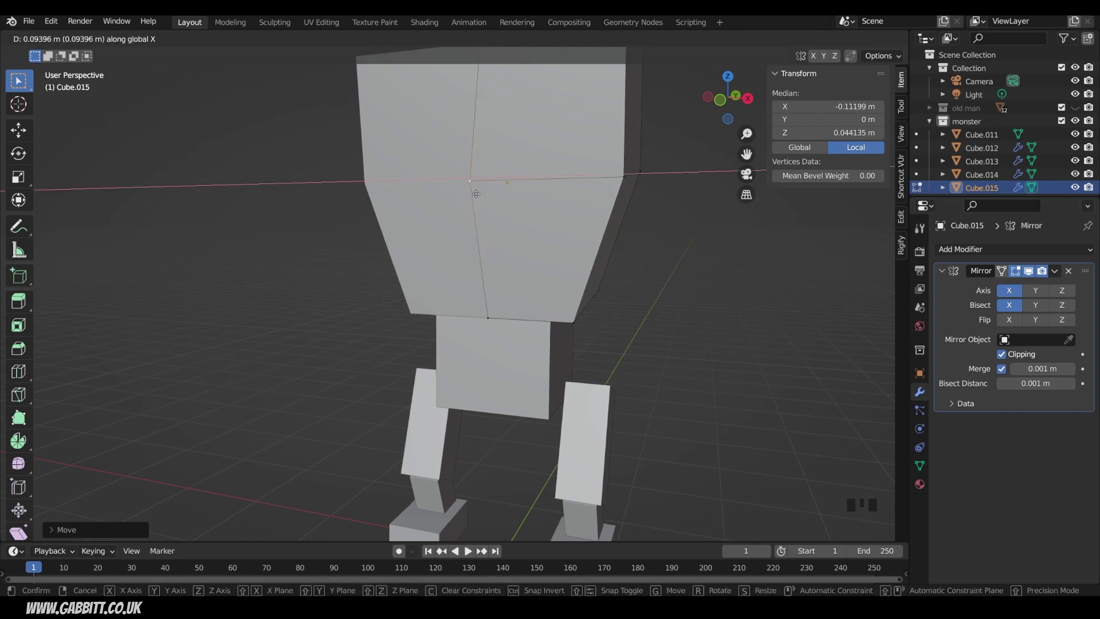
pyautogui.click(530, 196)
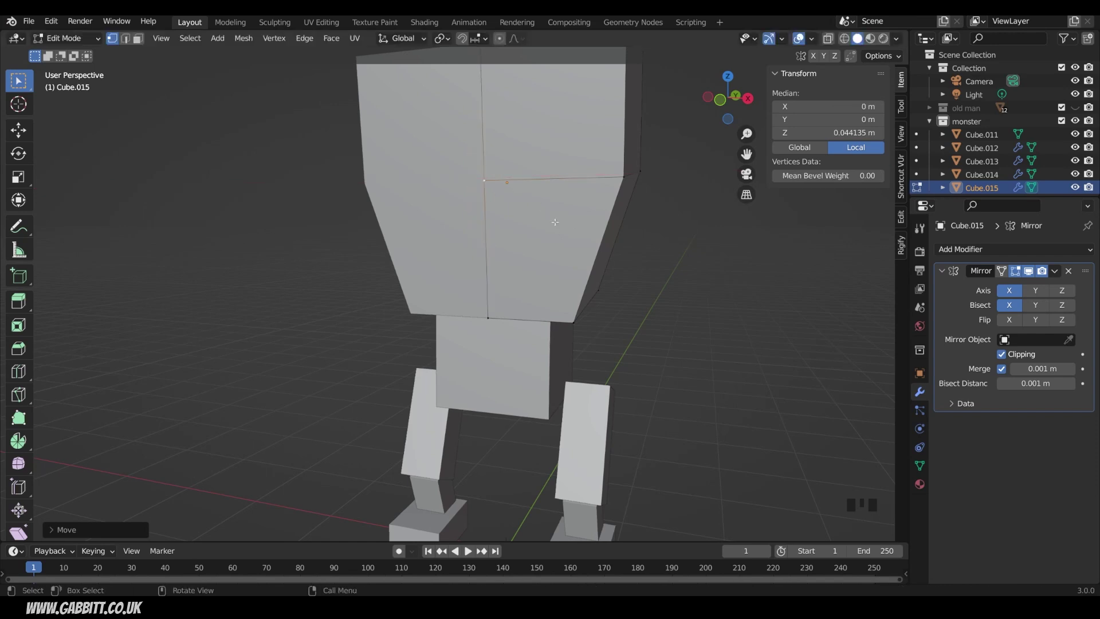
pyautogui.moveTo(549, 217); pyautogui.dragTo(527, 201, button='middle')
pyautogui.press('g')
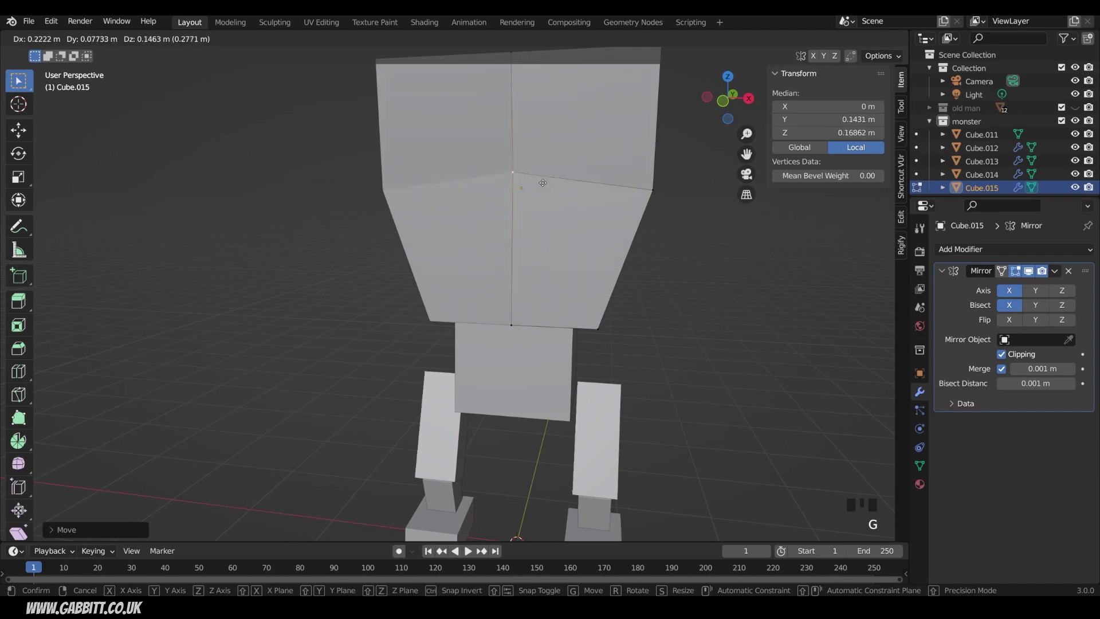
pyautogui.rightClick(536, 197)
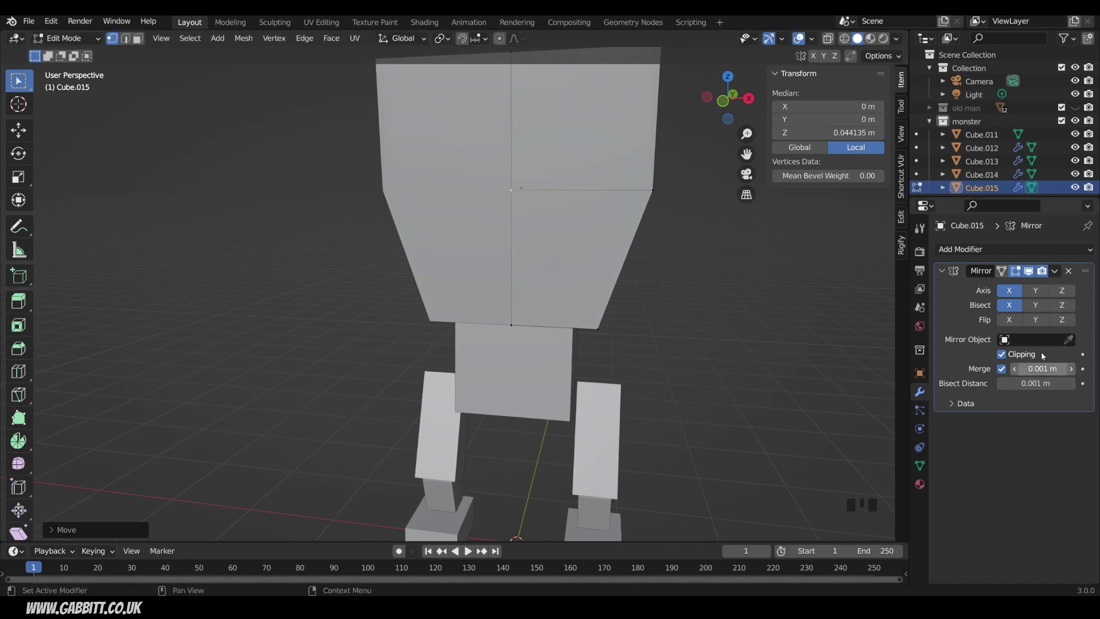
pyautogui.scroll(-4, 639, 275)
pyautogui.moveTo(639, 275); pyautogui.dragTo(591, 288, button='middle')
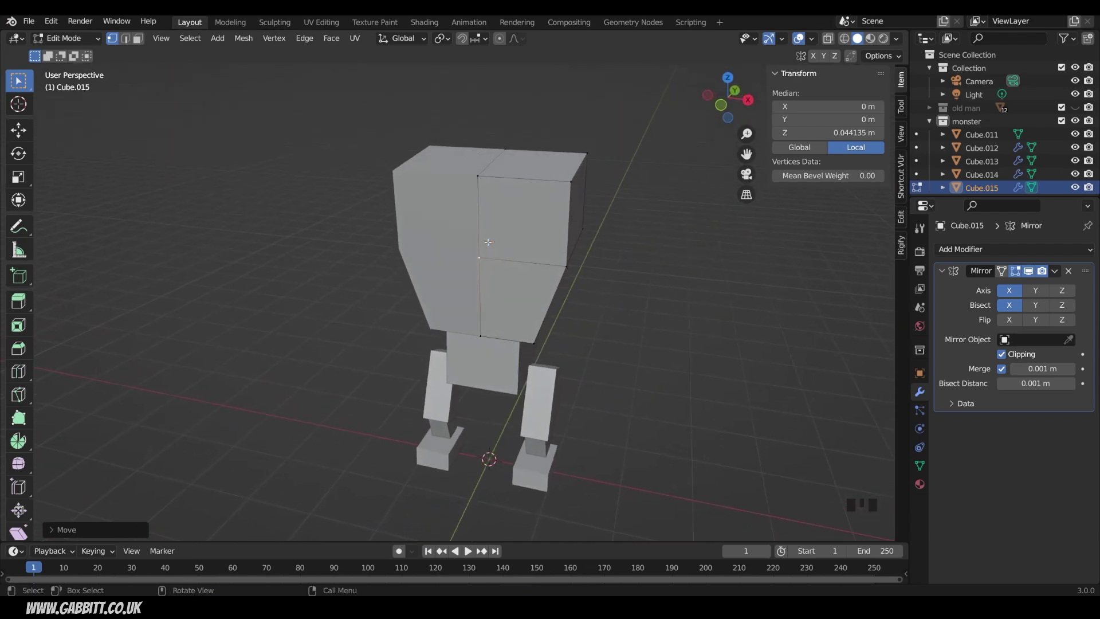
pyautogui.keyDown('alt'); pyautogui.click(480, 223); pyautogui.keyUp('alt')
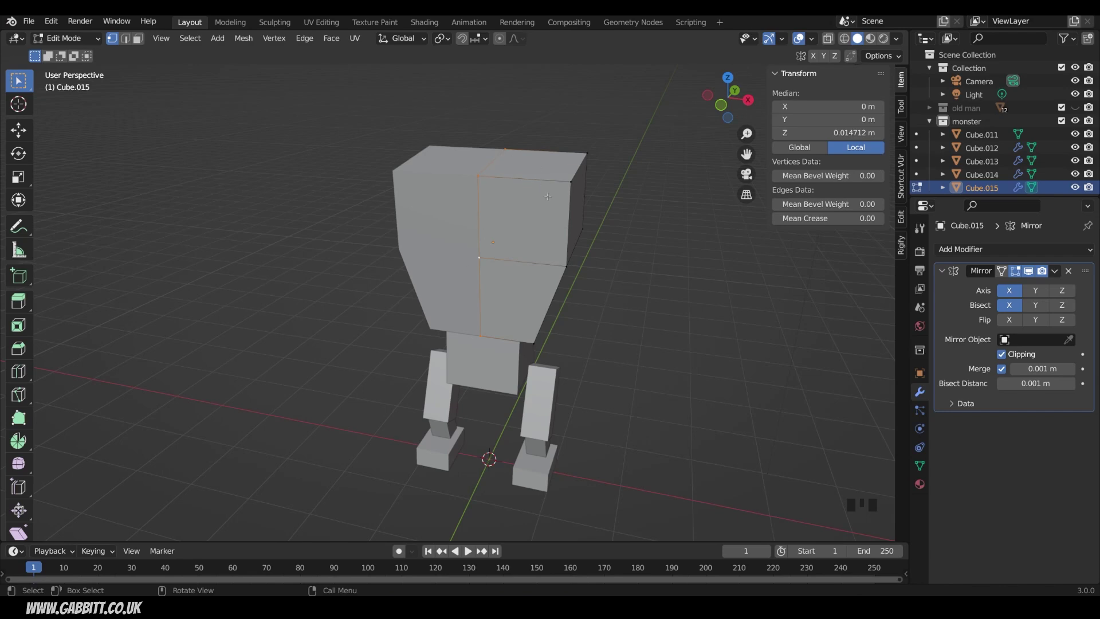
pyautogui.press('g')
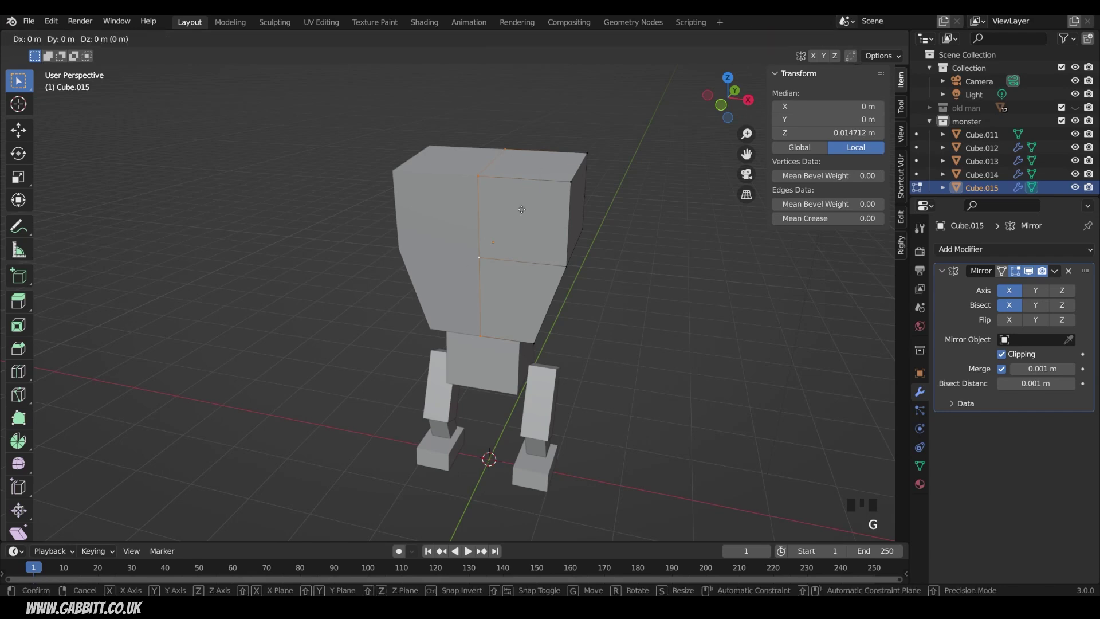
pyautogui.press('x')
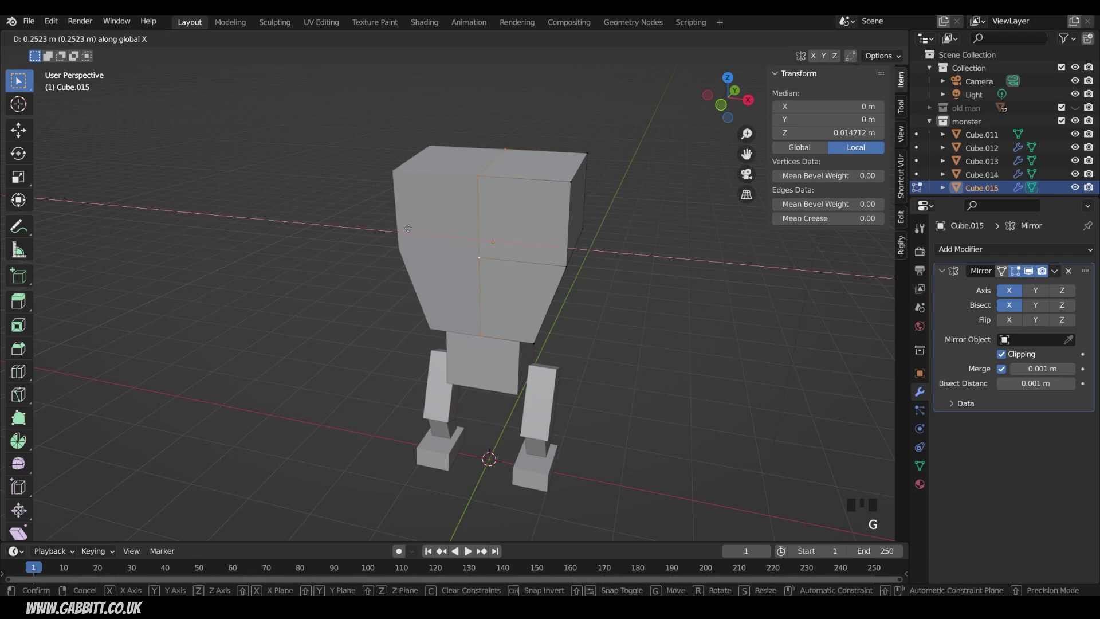
pyautogui.click(604, 266)
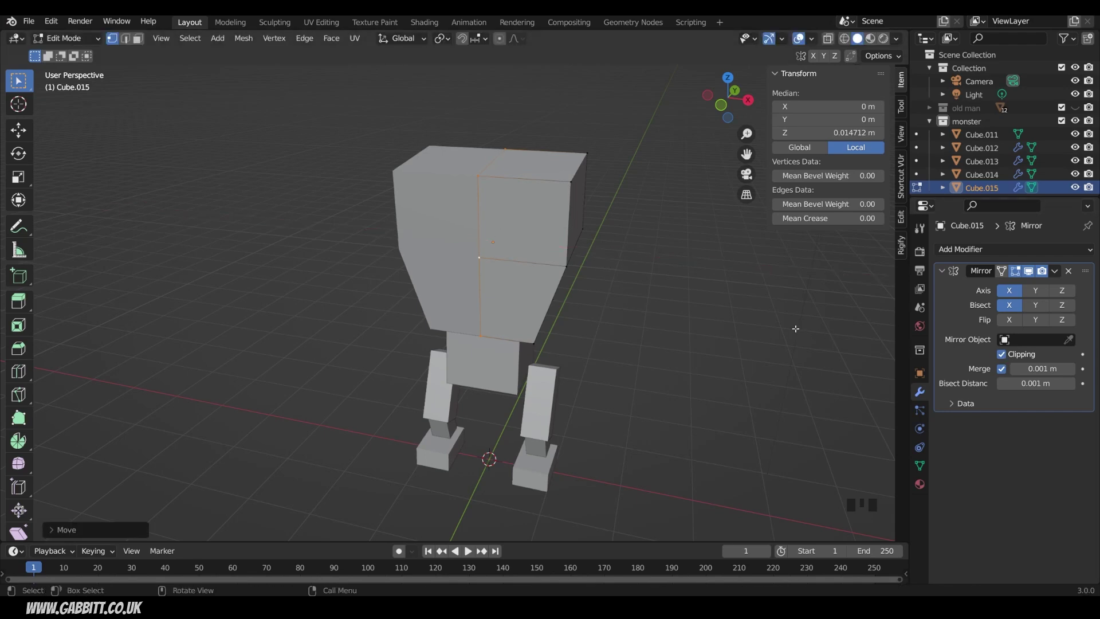
pyautogui.click(1002, 354)
pyautogui.press('g')
pyautogui.press('x')
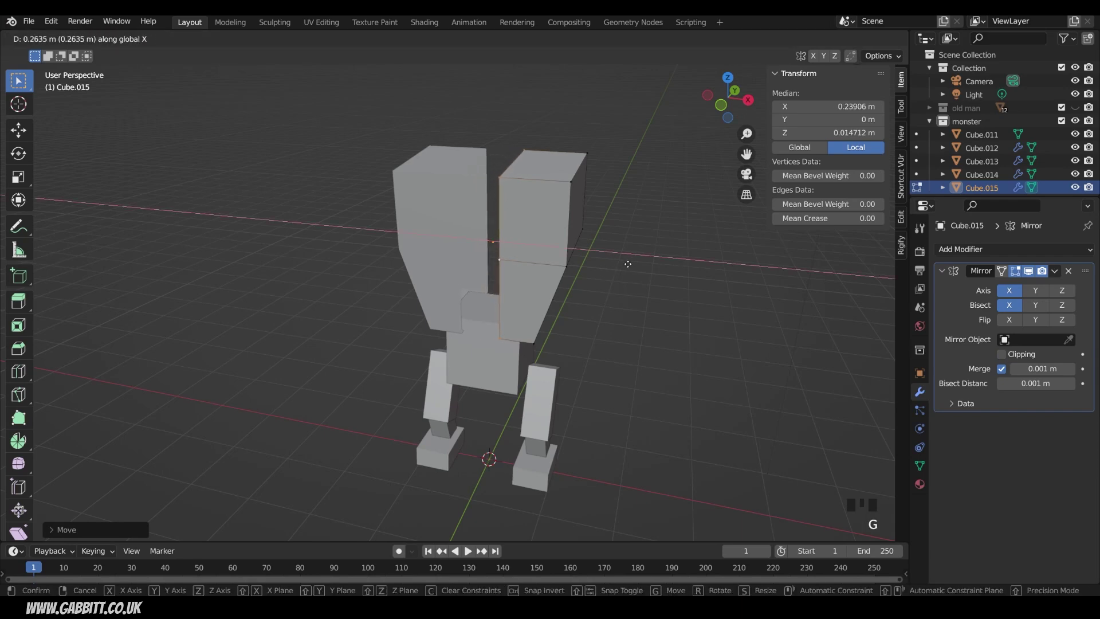
pyautogui.click(630, 264)
pyautogui.click(1002, 354)
pyautogui.press('g')
pyautogui.press('x')
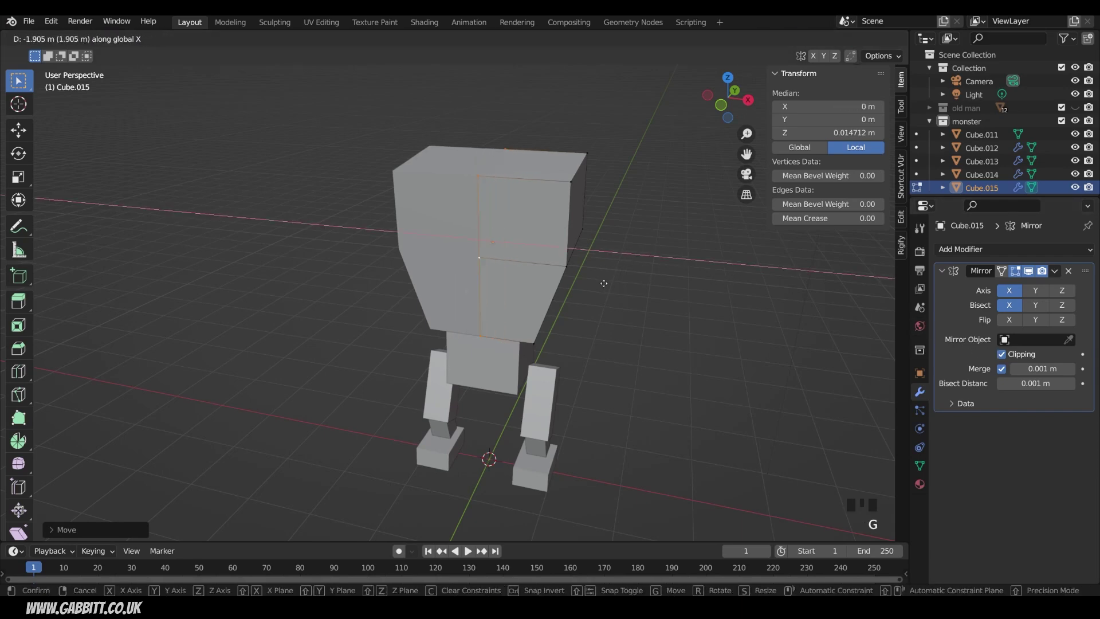
pyautogui.click(604, 283)
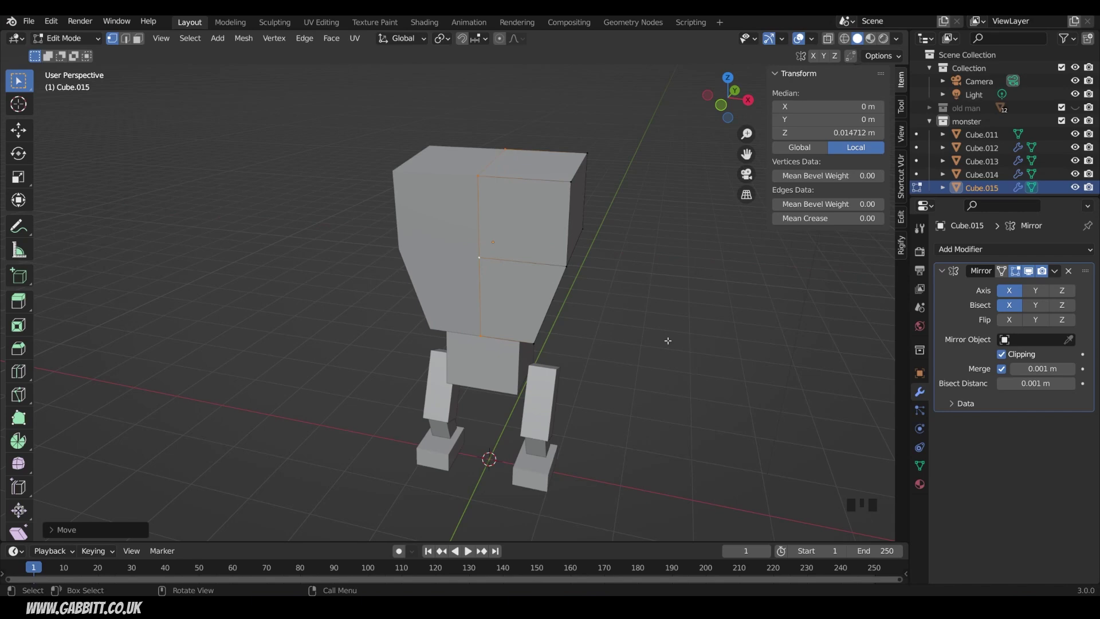
pyautogui.moveTo(669, 341); pyautogui.dragTo(484, 216, button='middle')
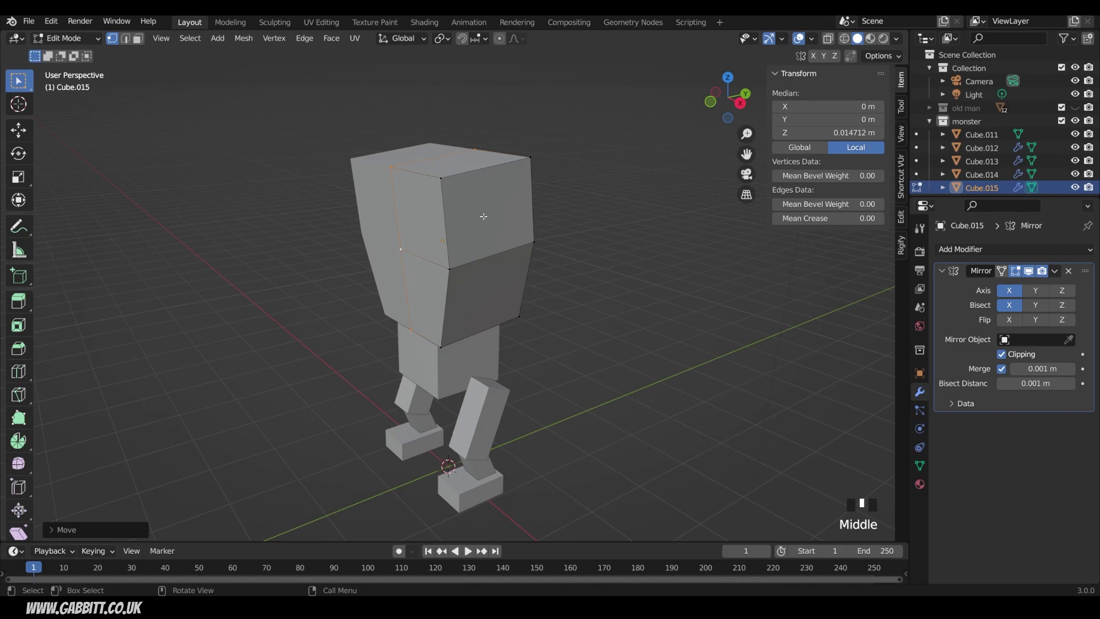
# Select the chest's top front edge and push it forward along Y.
pyautogui.click(411, 258)
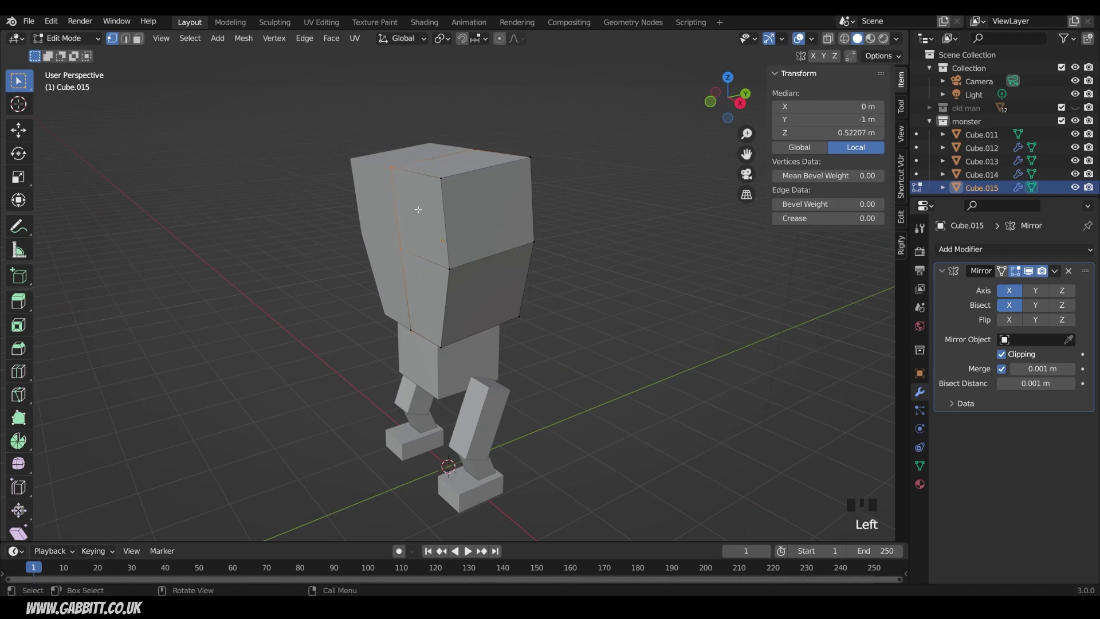
pyautogui.press('g')
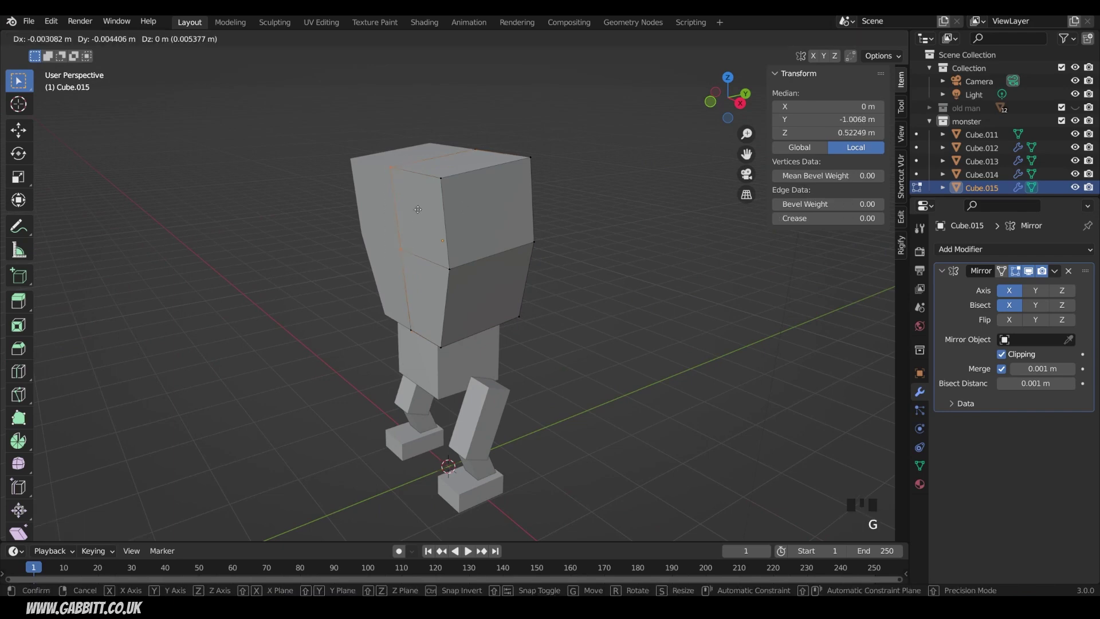
pyautogui.press('y')
pyautogui.click(400, 217)
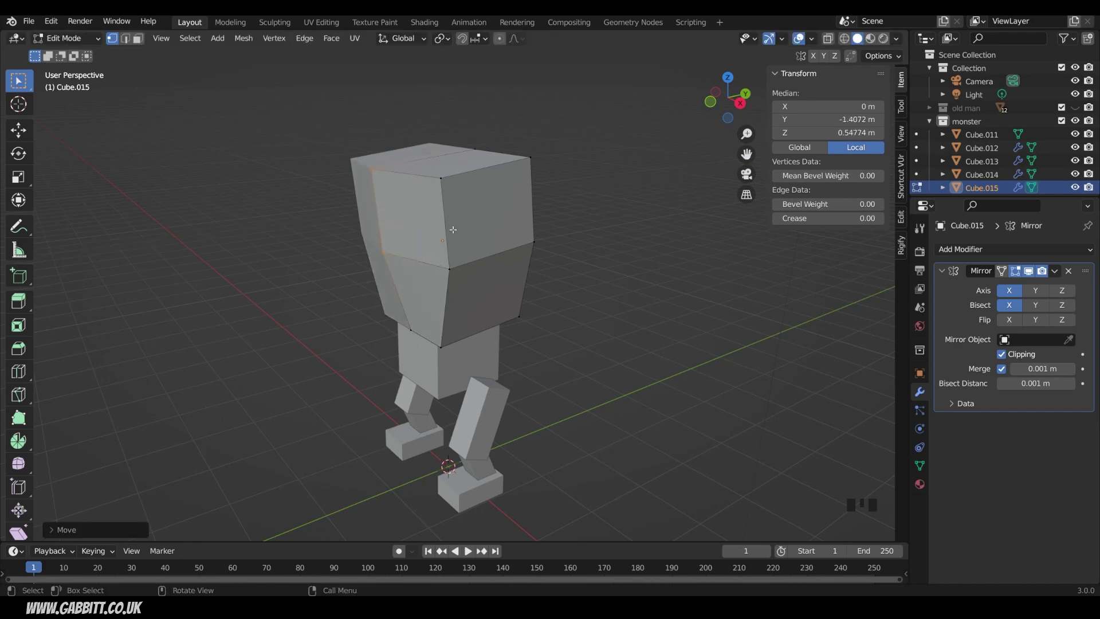
pyautogui.moveTo(496, 242); pyautogui.dragTo(551, 272, button='middle')
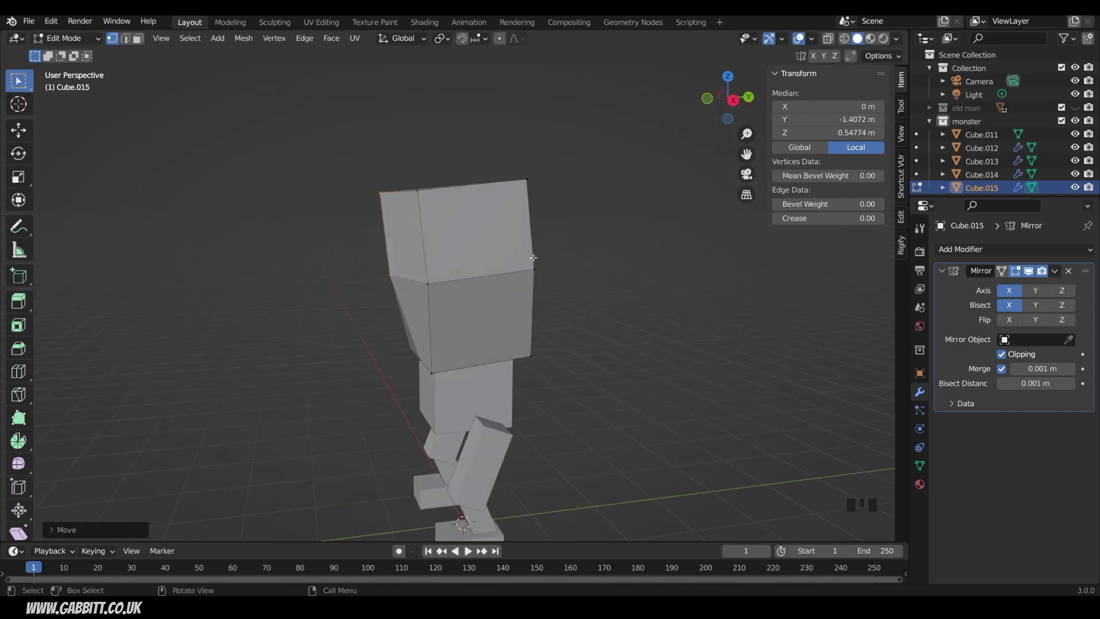
pyautogui.keyDown('shift'); pyautogui.moveTo(534, 258); pyautogui.dragTo(599, 293, button='middle'); pyautogui.keyUp('shift')
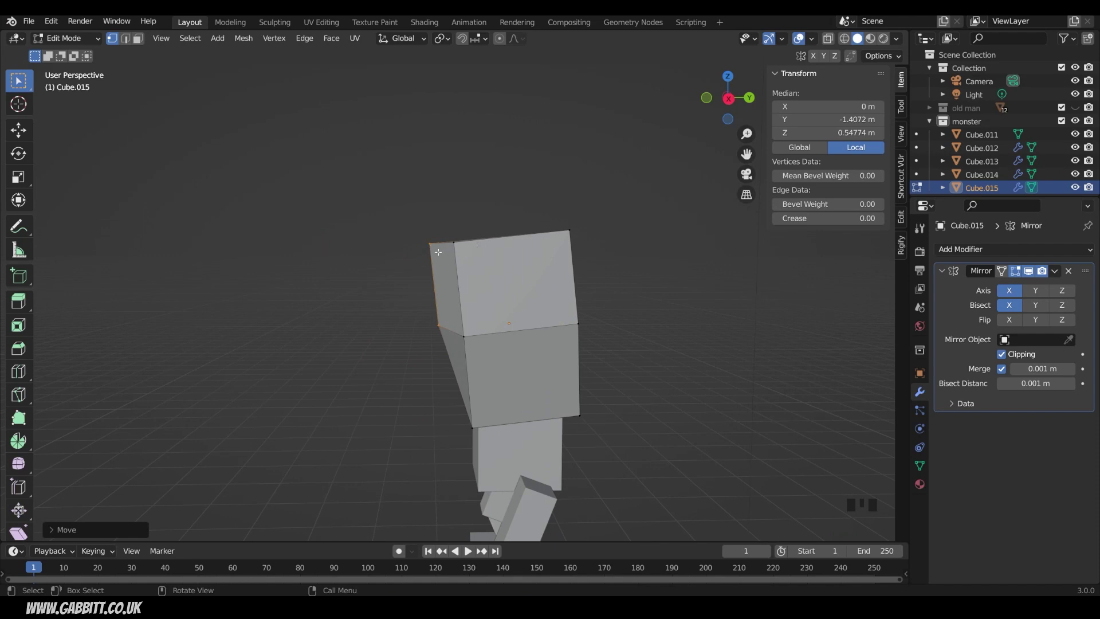
# Push the front edge further forward along Y toward about -2 m, checking from the right side view.
pyautogui.press('g')
pyautogui.press('y')
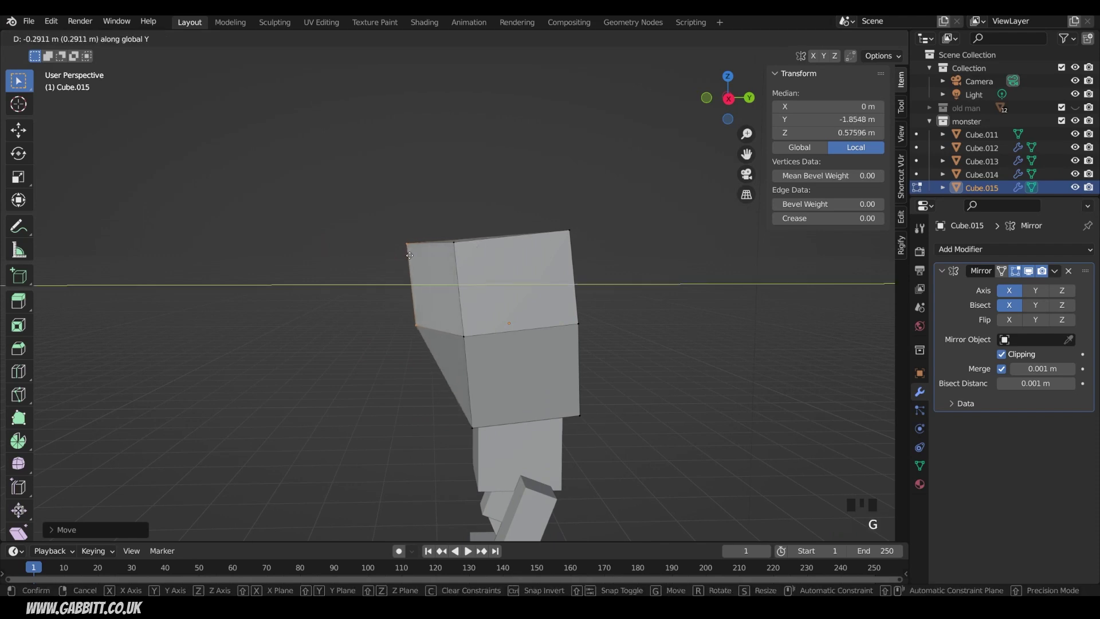
pyautogui.click(397, 255)
pyautogui.moveTo(431, 240); pyautogui.dragTo(435, 263, button='middle')
pyautogui.moveTo(550, 261); pyautogui.dragTo(506, 250, button='middle')
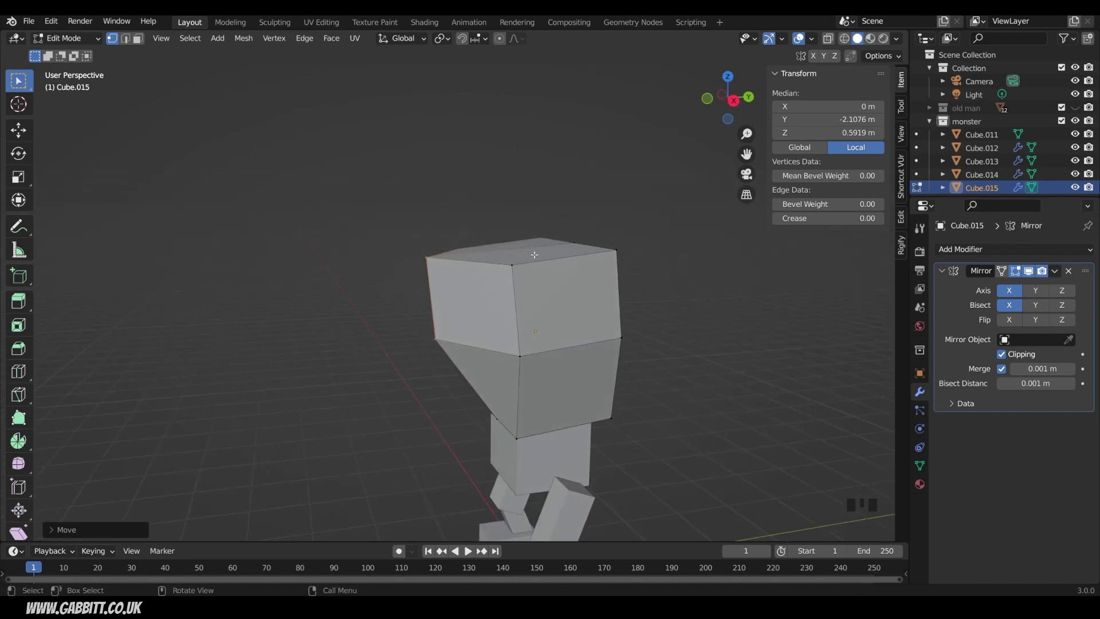
pyautogui.moveTo(567, 325); pyautogui.dragTo(429, 242, button='middle')
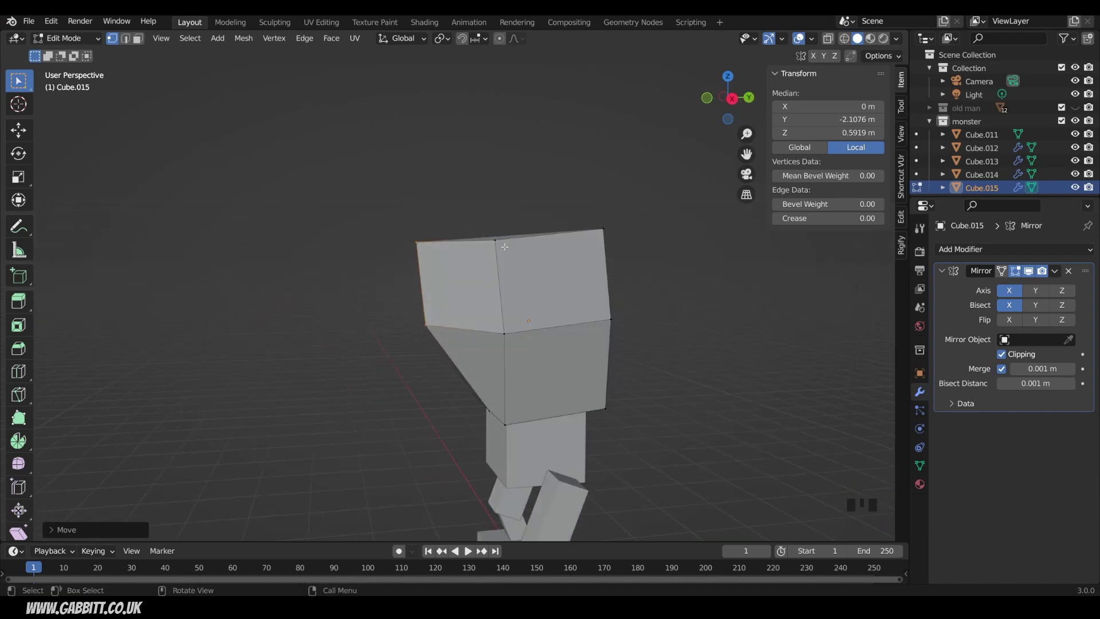
pyautogui.press('KP_3')
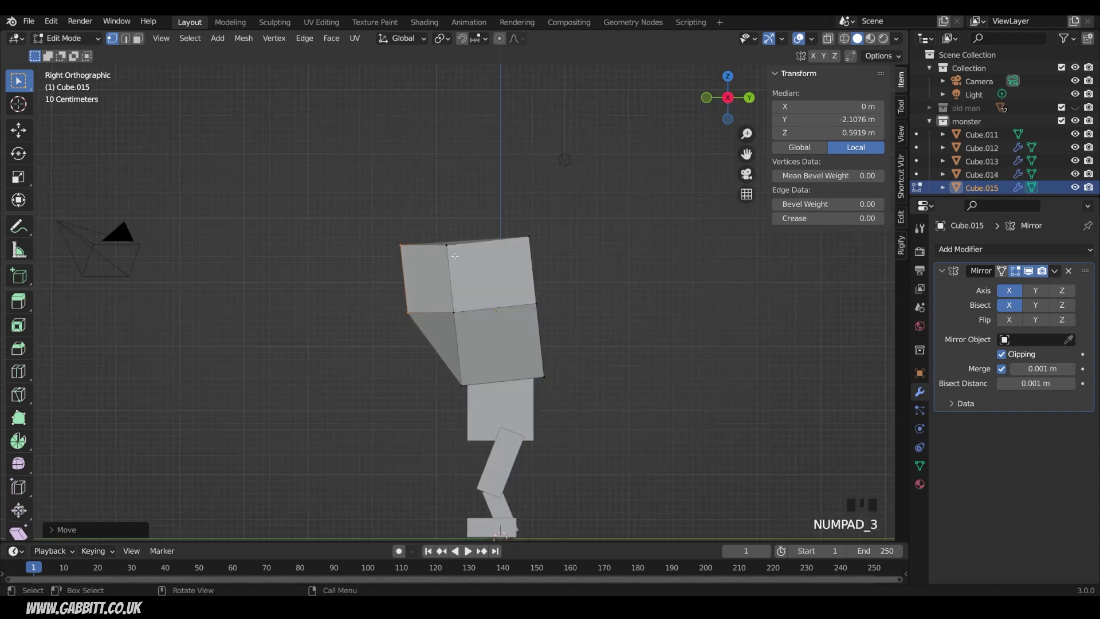
pyautogui.press('g')
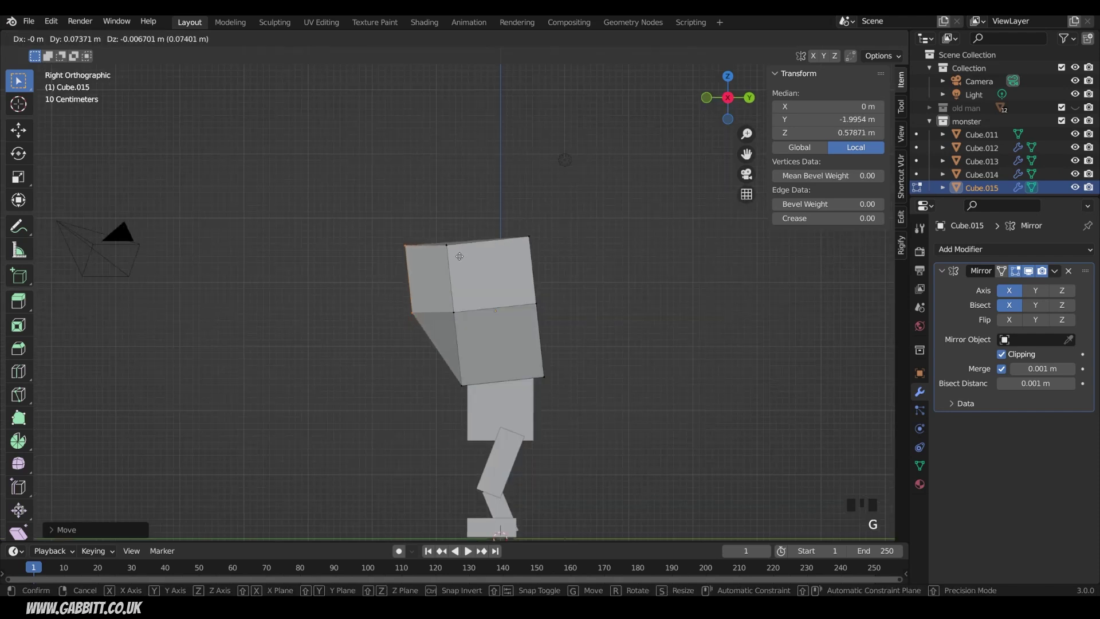
# Undo the edge moves, then push the top edge back along local Y to Y -1.4461 m.
pyautogui.moveTo(460, 259); pyautogui.dragTo(651, 266, button='middle')
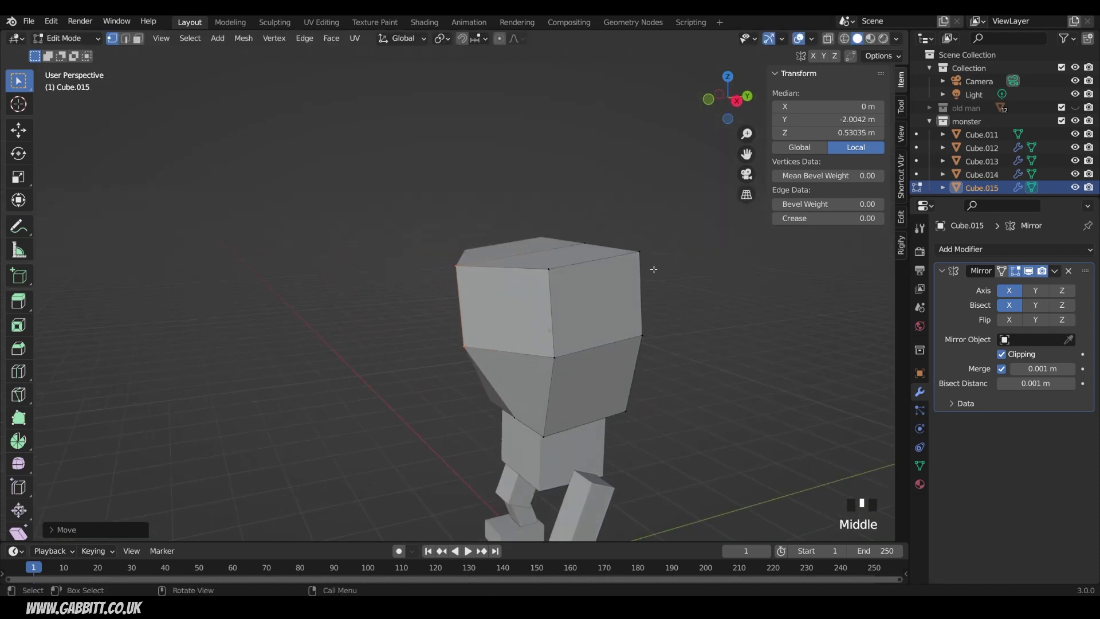
pyautogui.hotkey('ctrl', 'z')
pyautogui.hotkey('ctrl', 'z')
pyautogui.hotkey('ctrl', 'z')
pyautogui.hotkey('ctrl', 'z')
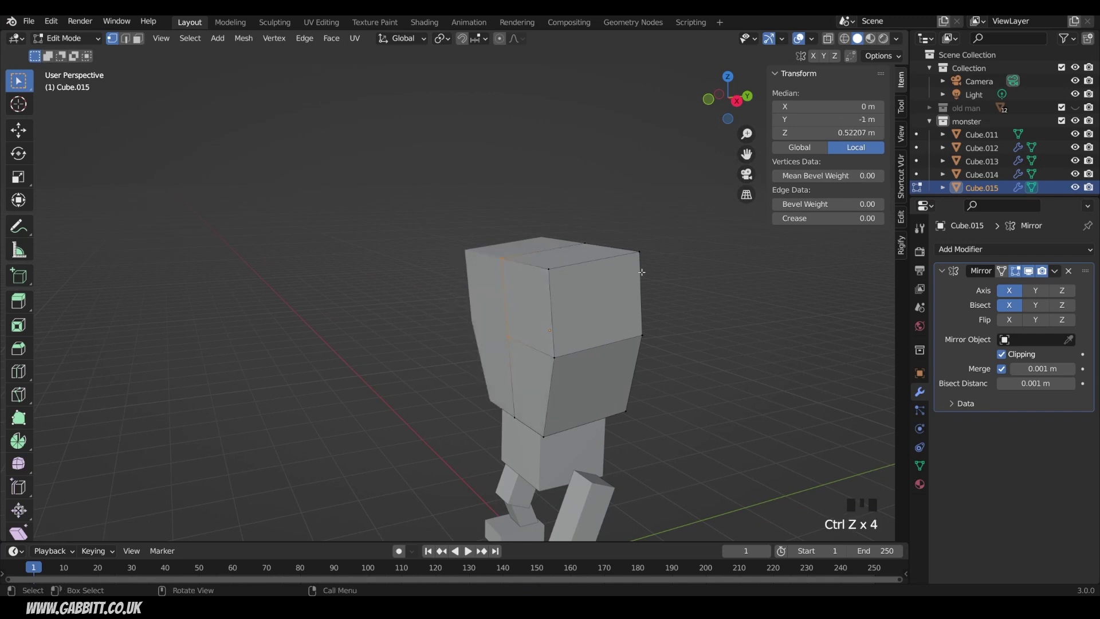
pyautogui.press('g')
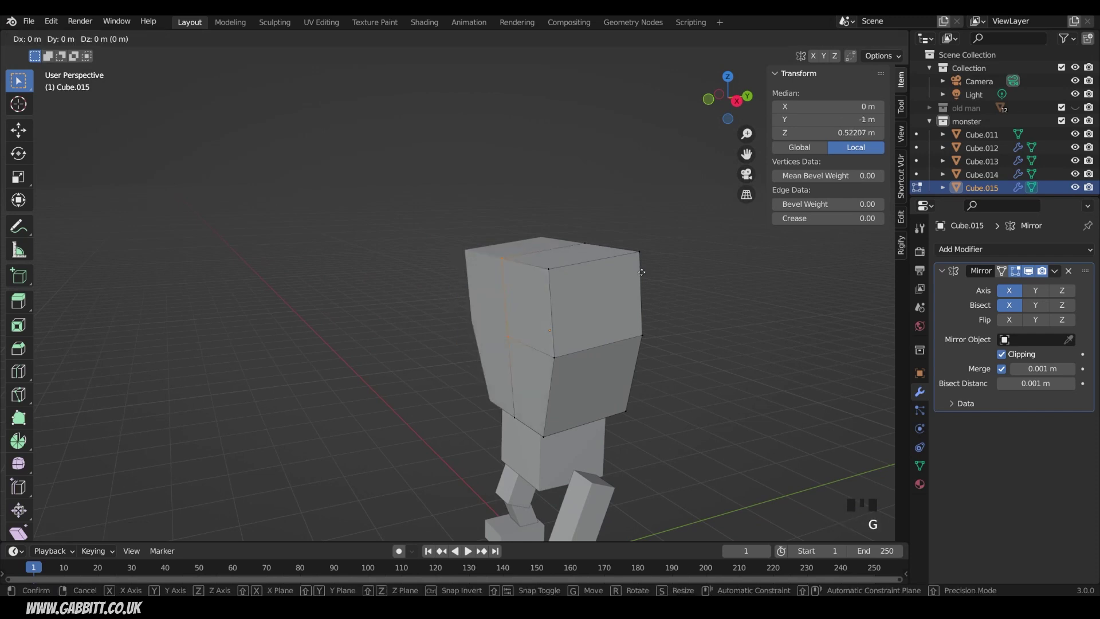
pyautogui.press('y')
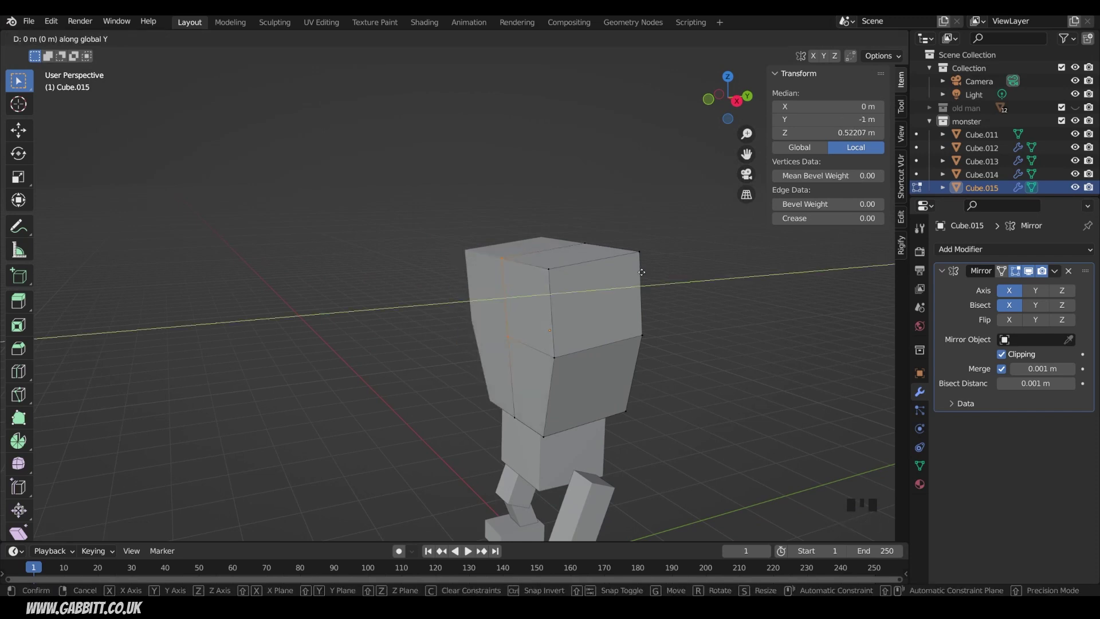
pyautogui.press('y')
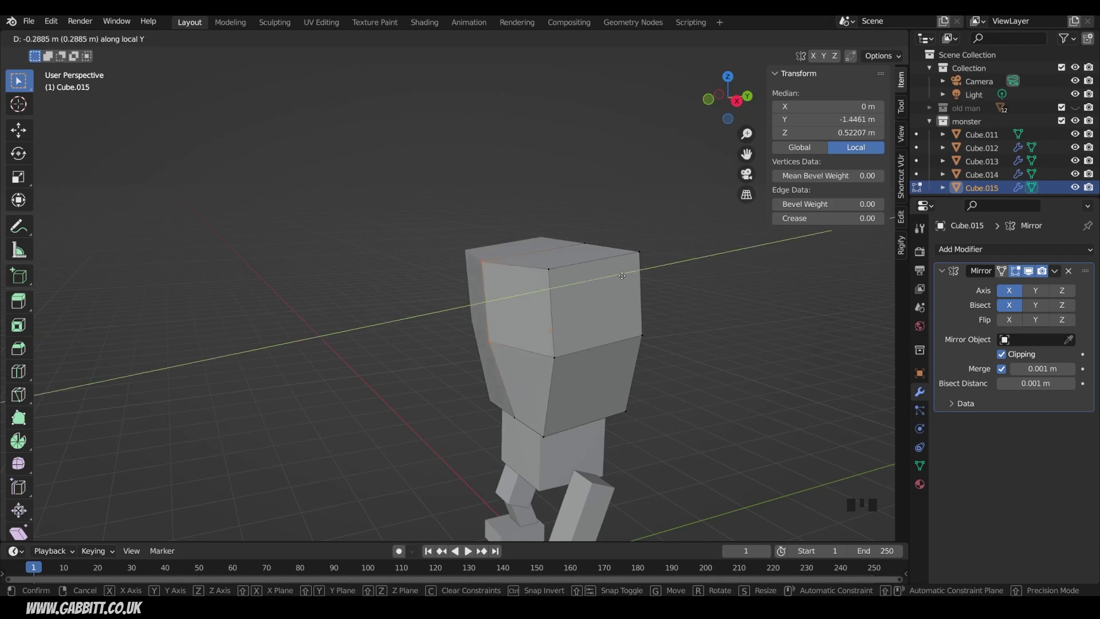
pyautogui.click(652, 303)
pyautogui.press('KP_3')
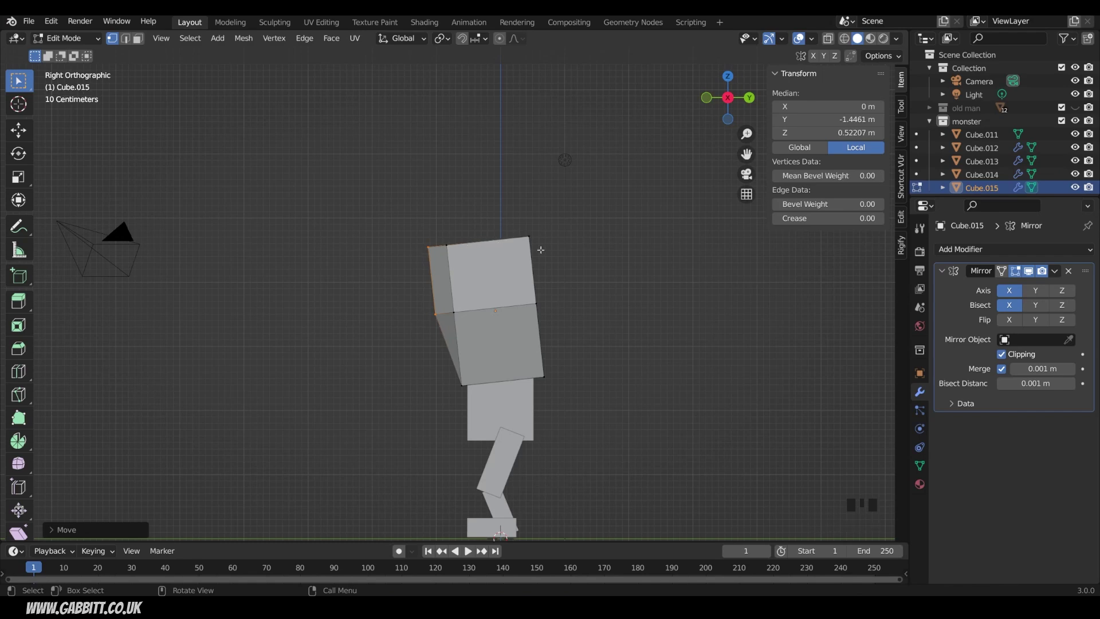
pyautogui.press('Tab')
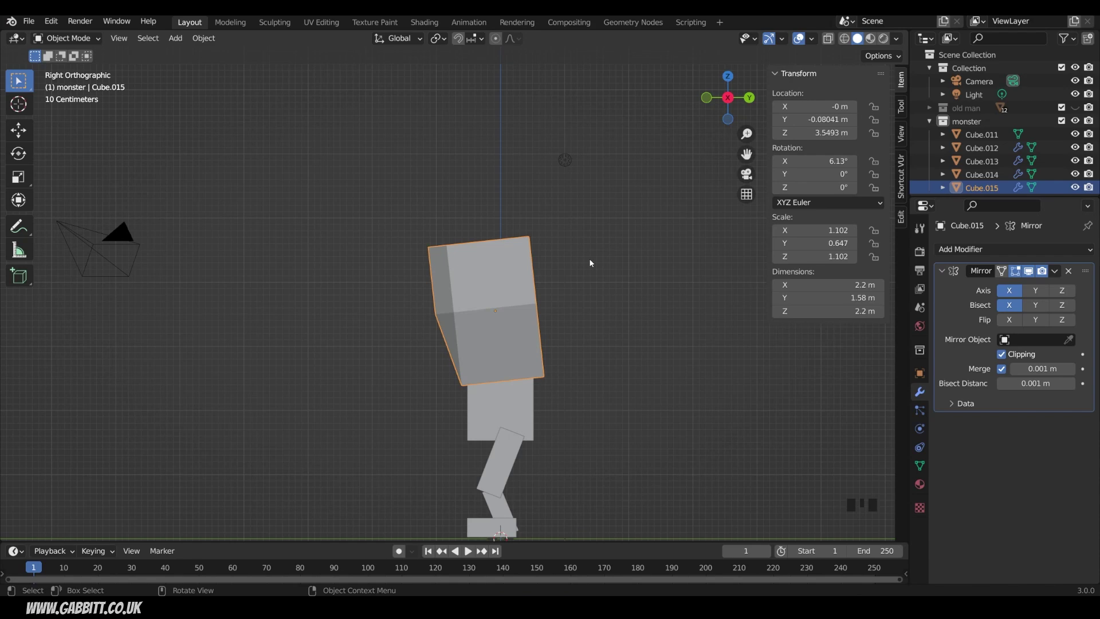
pyautogui.press('g')
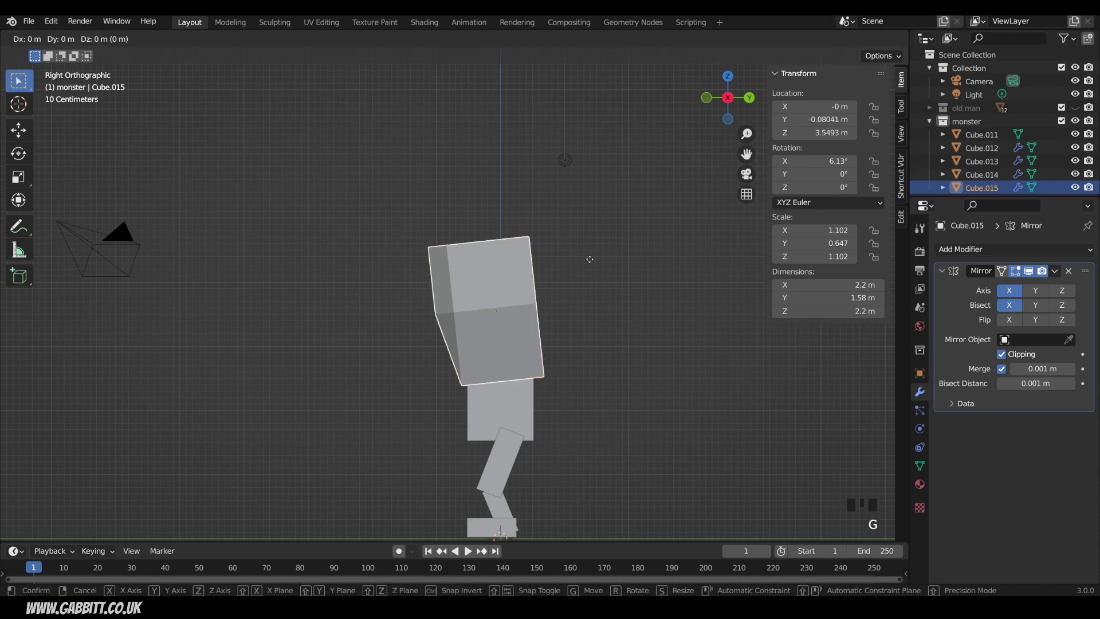
pyautogui.press('y')
pyautogui.press('y')
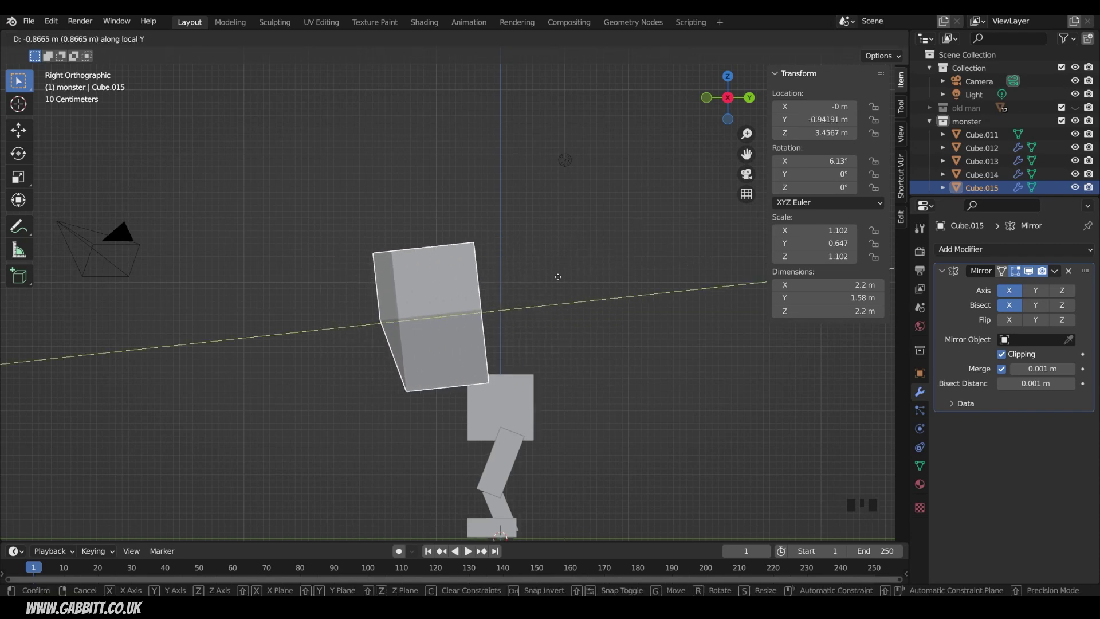
pyautogui.rightClick(632, 276)
pyautogui.press('s')
pyautogui.press('s')
pyautogui.press('y')
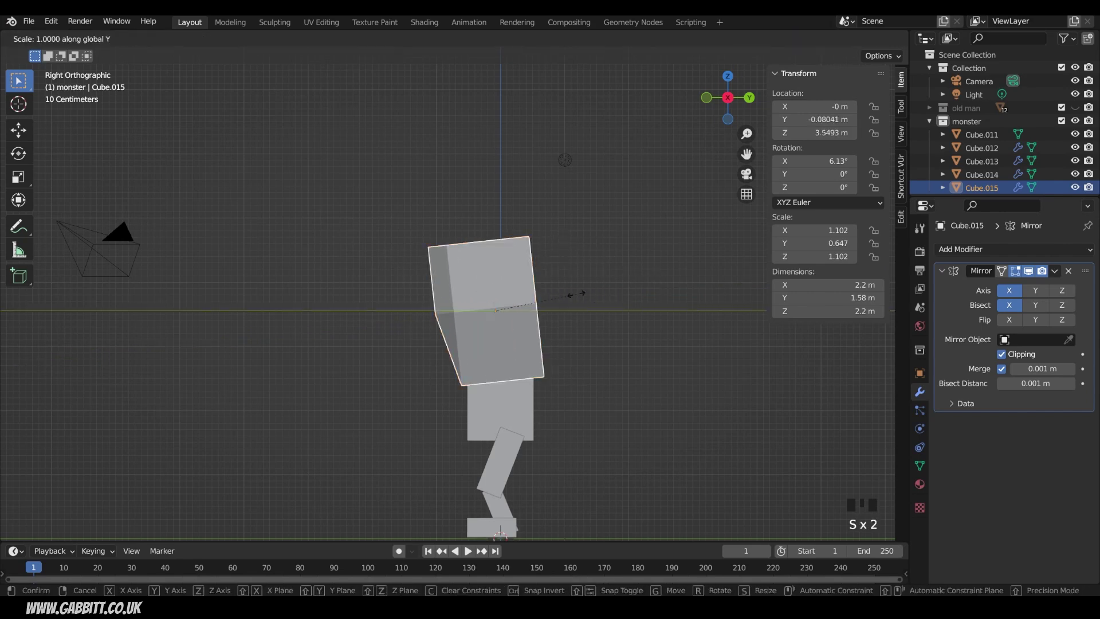
pyautogui.press('y')
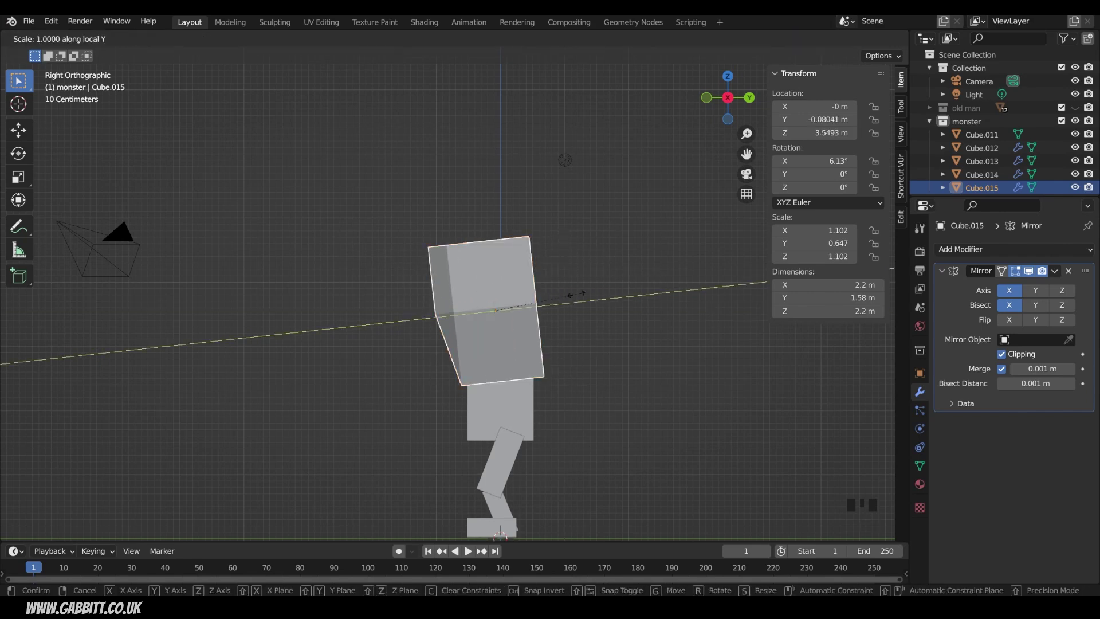
pyautogui.rightClick(677, 289)
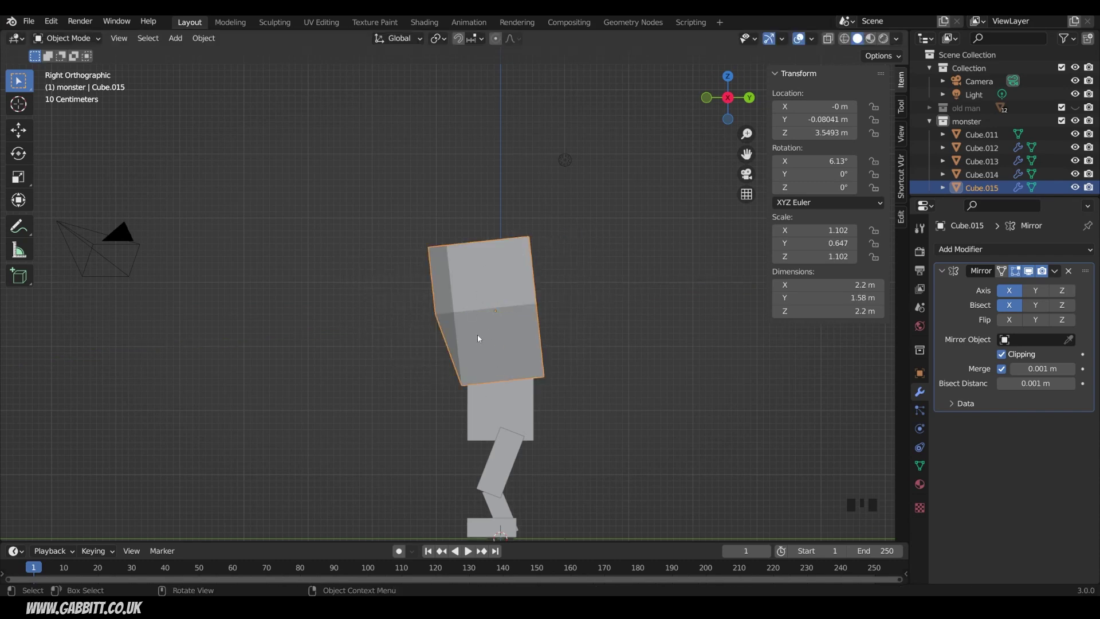
pyautogui.moveTo(485, 343); pyautogui.dragTo(721, 321, button='middle')
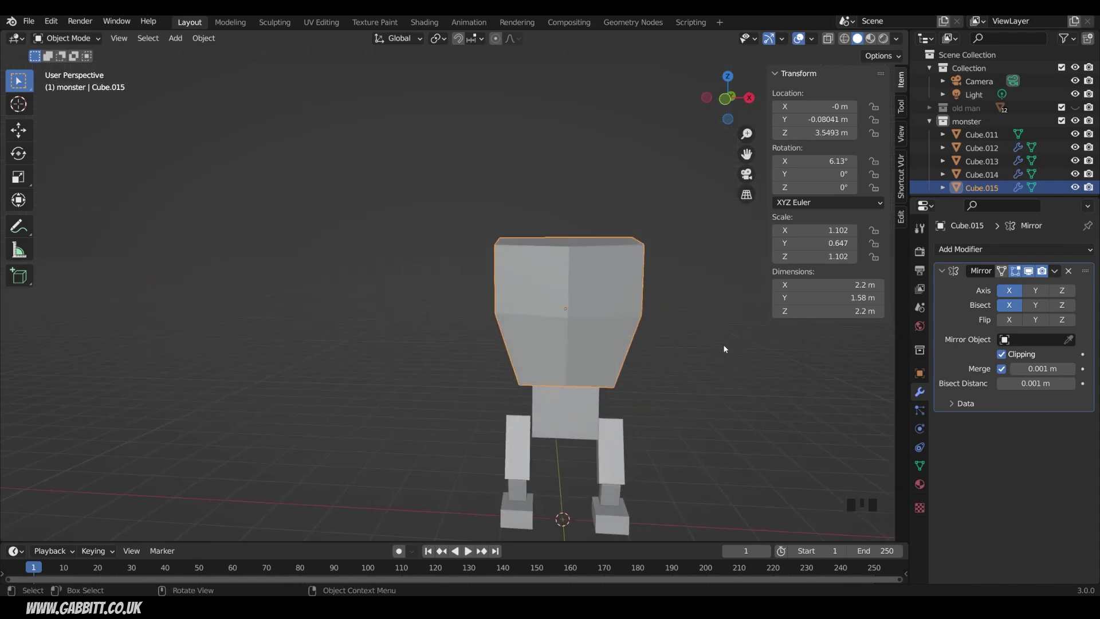
pyautogui.press('Tab')
# In edge select, pick the chest's top middle edge and raise it along Z.
pyautogui.keyDown('shift'); pyautogui.moveTo(659, 327); pyautogui.dragTo(625, 366, button='middle'); pyautogui.keyUp('shift')
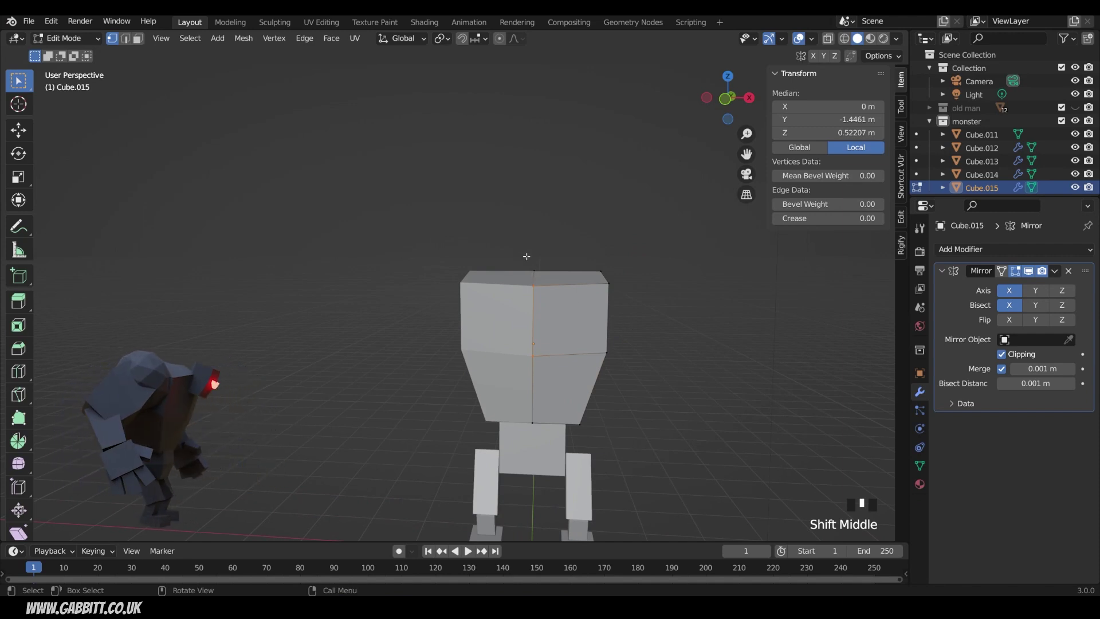
pyautogui.click(604, 301)
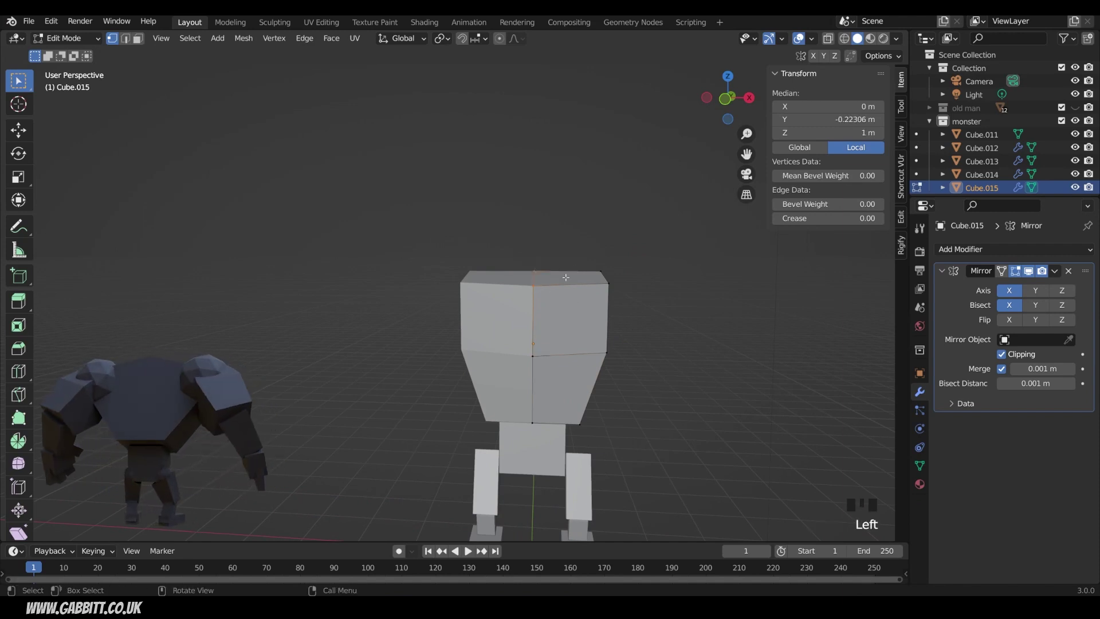
pyautogui.press('2')
pyautogui.click(542, 276)
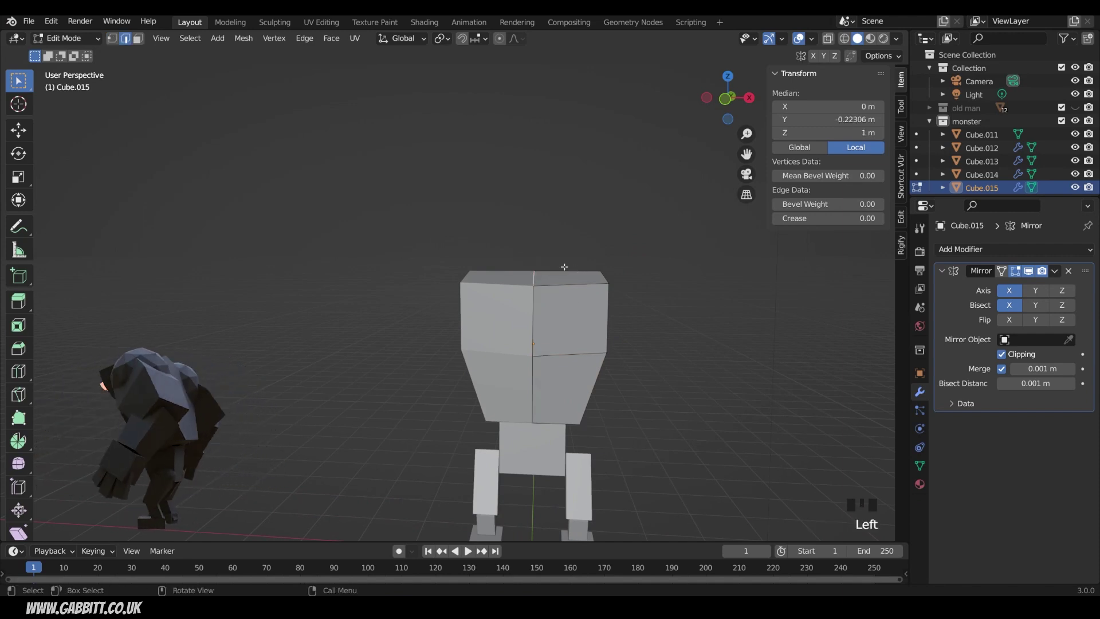
pyautogui.press('g')
pyautogui.press('z')
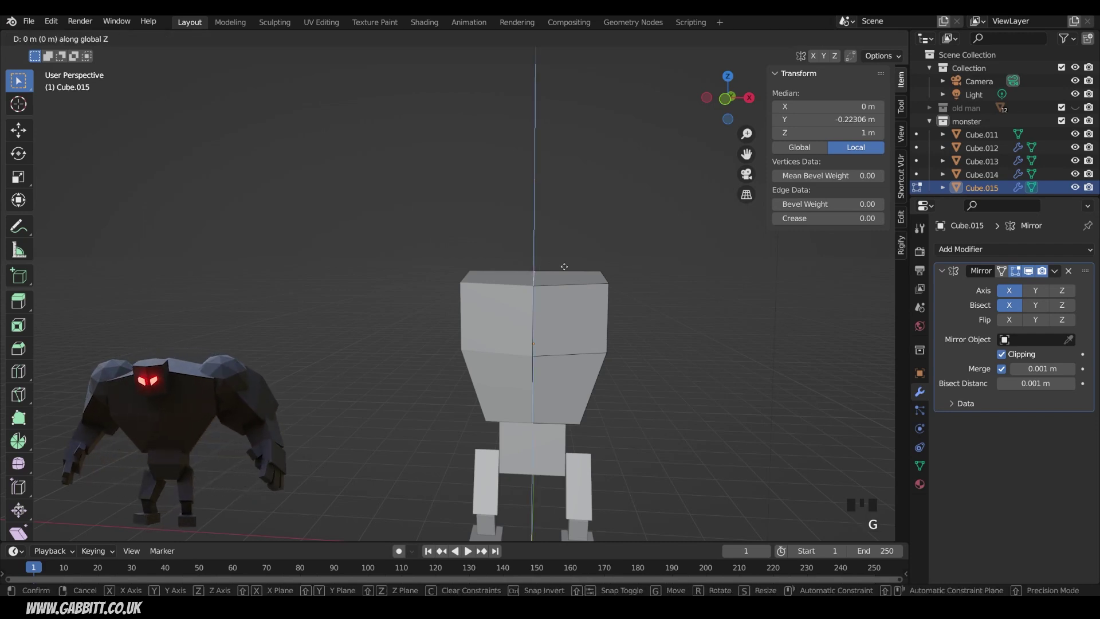
pyautogui.click(710, 306)
pyautogui.moveTo(712, 307); pyautogui.dragTo(648, 264, button='middle')
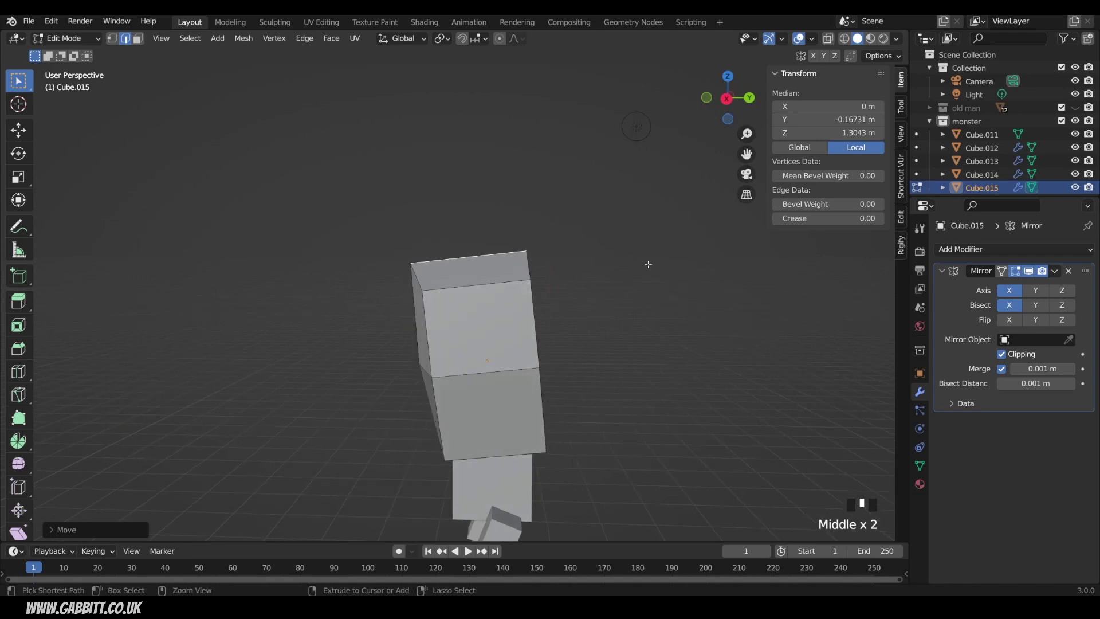
# Redo the raise along local Z, lifting the top edge about 0.38 m to a peaked top.
pyautogui.hotkey('ctrl', 'z')
pyautogui.press('g')
pyautogui.press('z')
pyautogui.press('z')
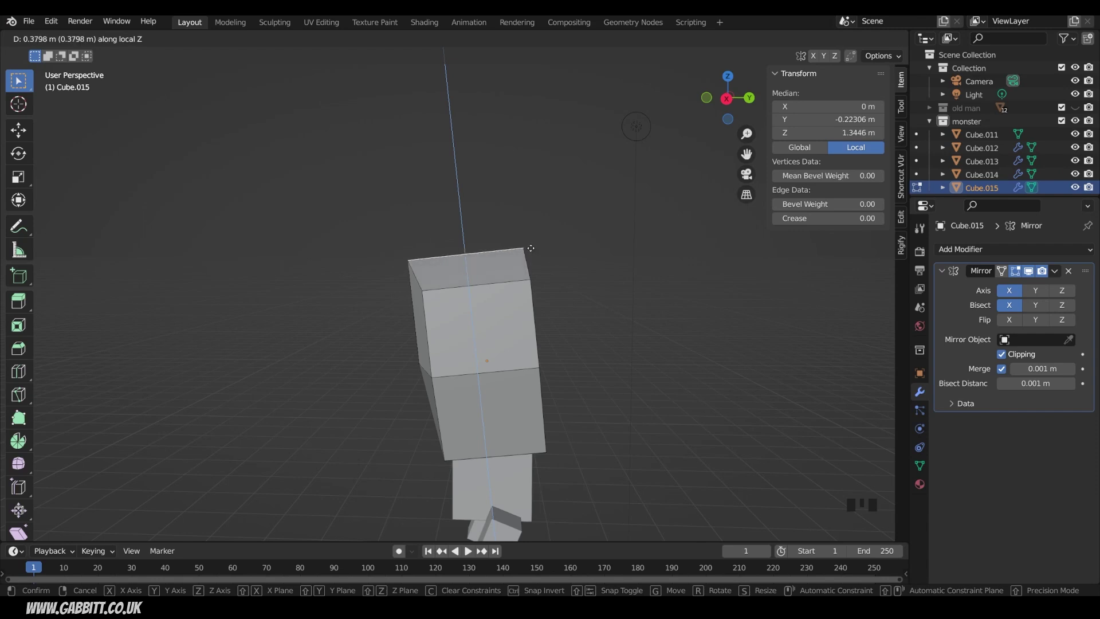
pyautogui.click(531, 249)
pyautogui.moveTo(531, 248); pyautogui.dragTo(589, 252, button='middle')
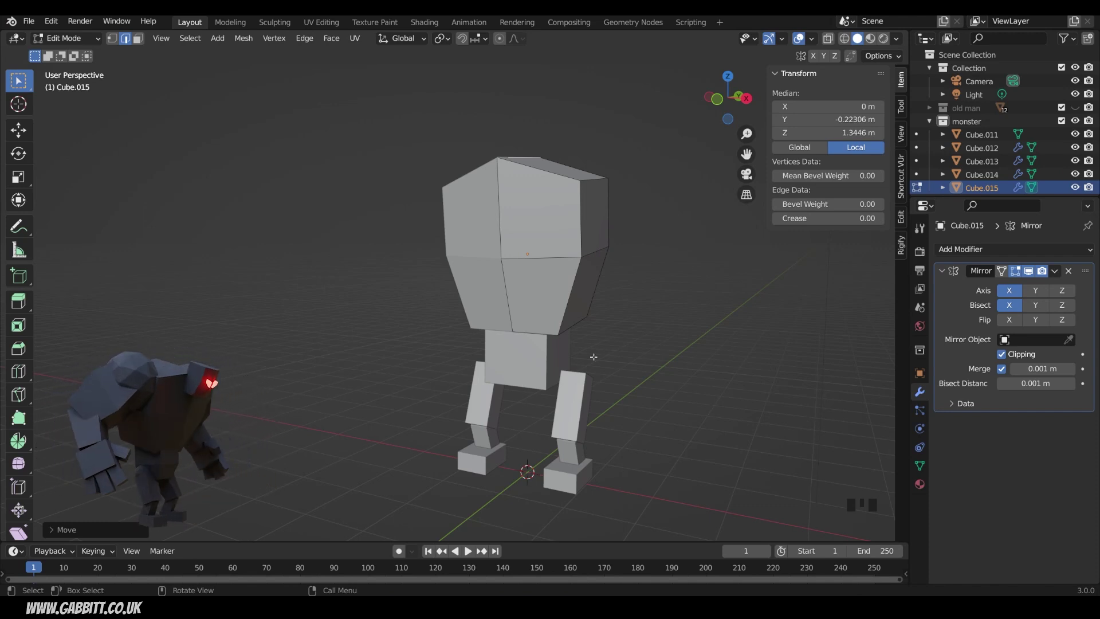
# Add a horizontal edge loop around the torso block Cube.011 in Edit Mode.
pyautogui.press('Tab')
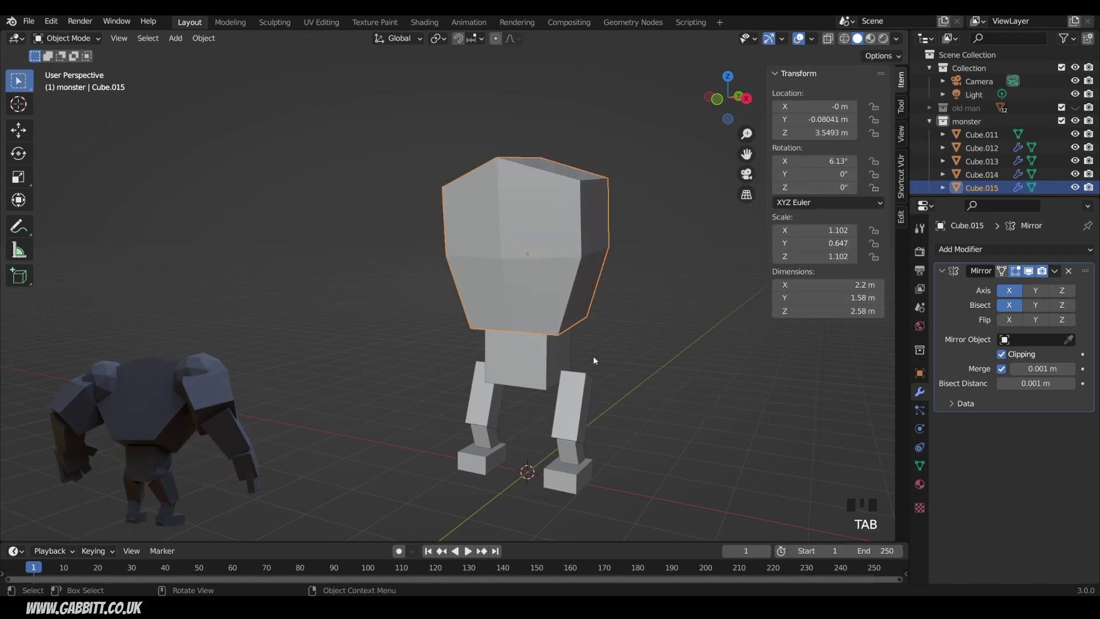
pyautogui.click(559, 359)
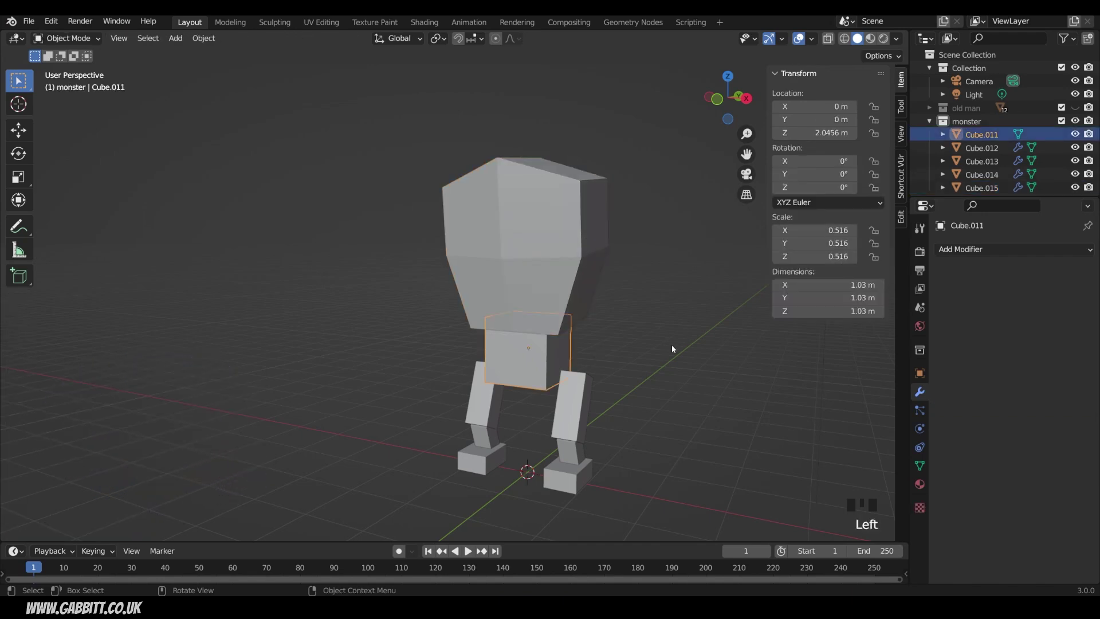
pyautogui.press('Tab')
pyautogui.press('KP_1')
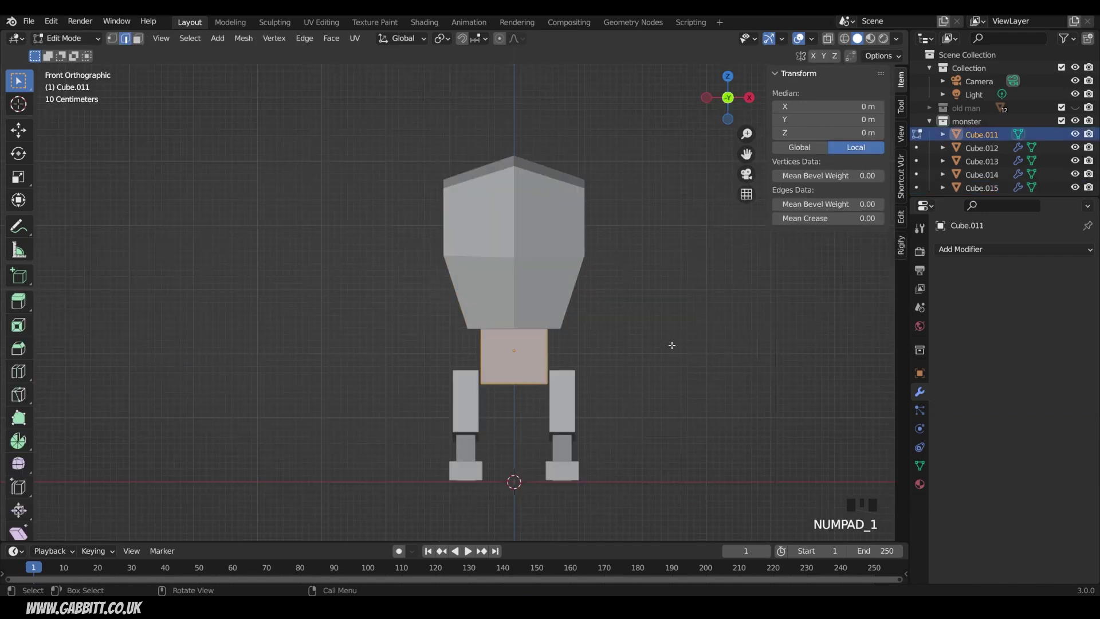
pyautogui.moveTo(531, 390)
pyautogui.mouseDown(button='middle')
pyautogui.moveTo(545, 370)
pyautogui.moveTo(525, 371)
pyautogui.mouseUp(button='middle')
pyautogui.hotkey('ctrl', 'r')
pyautogui.click(539, 362)
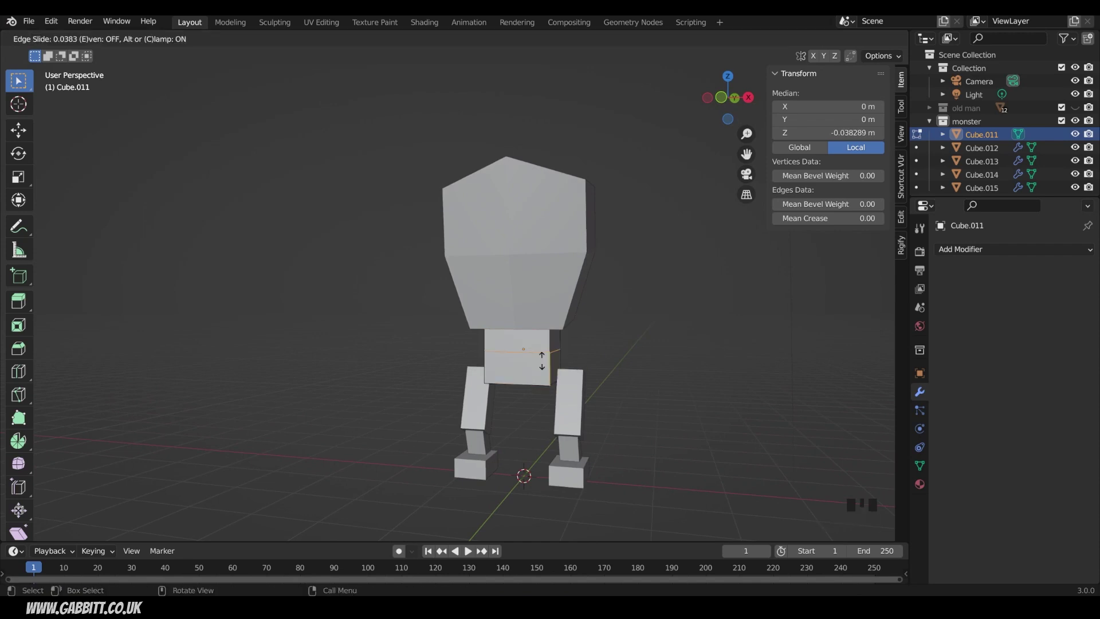
pyautogui.click(541, 367)
pyautogui.moveTo(541, 370); pyautogui.dragTo(543, 373, button='middle')
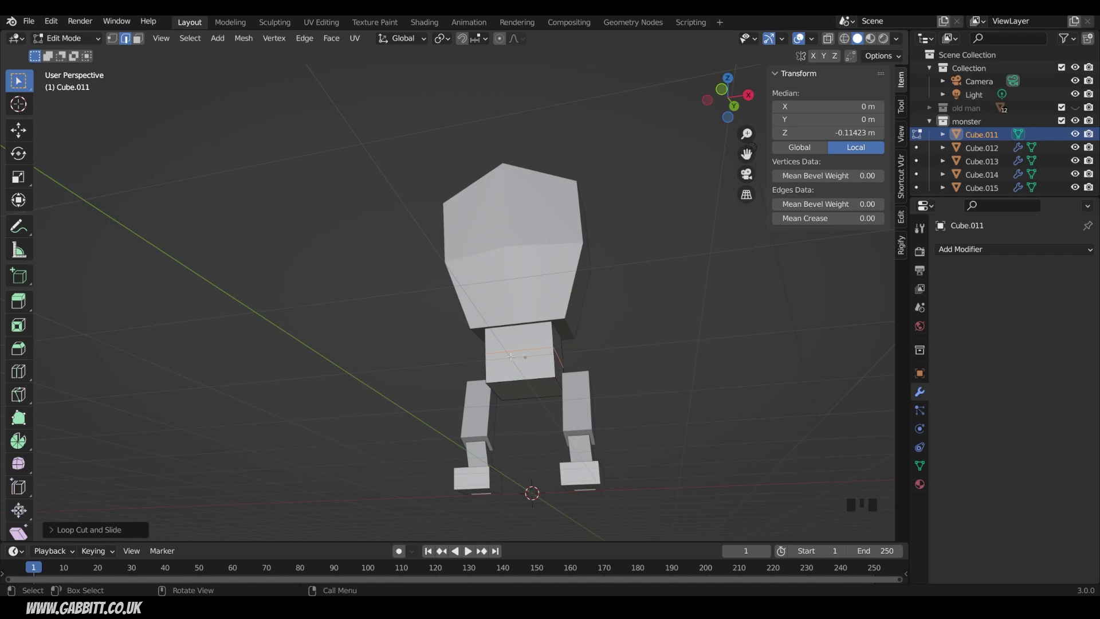
# Scale the torso's bottom face narrower along X so it tapers toward the legs.
pyautogui.press('3')
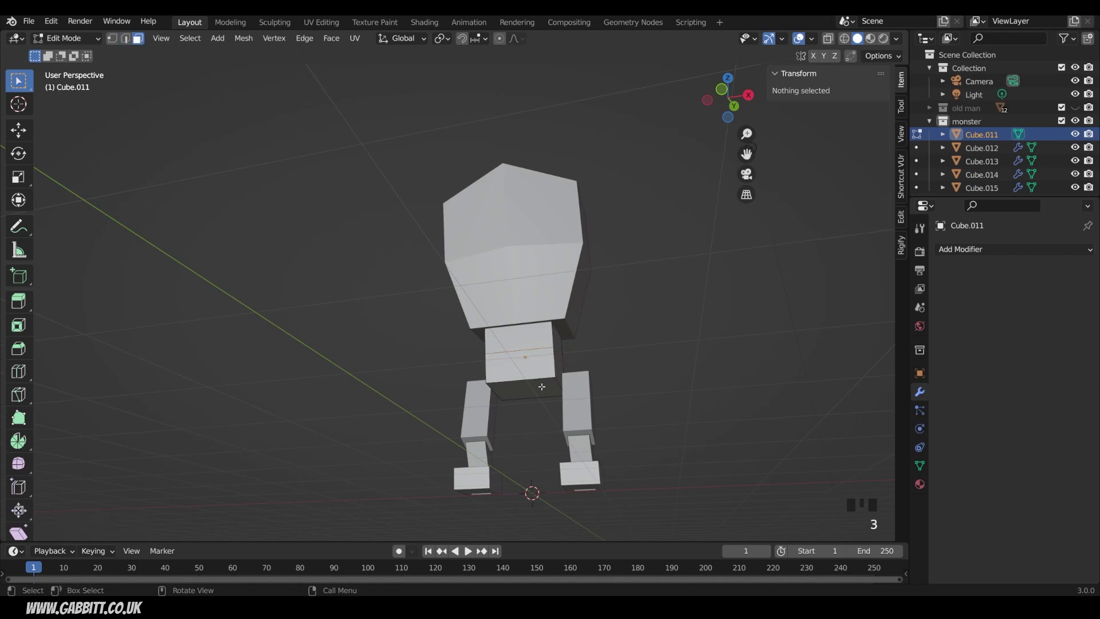
pyautogui.click(541, 386)
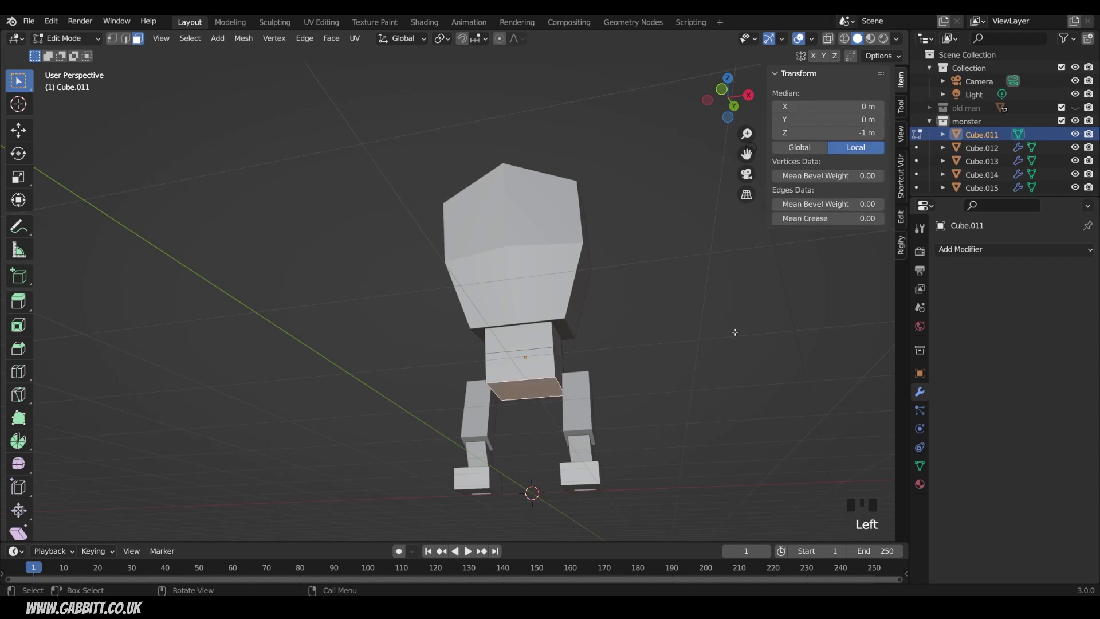
pyautogui.press('s')
pyautogui.press('x')
pyautogui.click(678, 338)
pyautogui.moveTo(678, 339); pyautogui.dragTo(684, 406, button='middle')
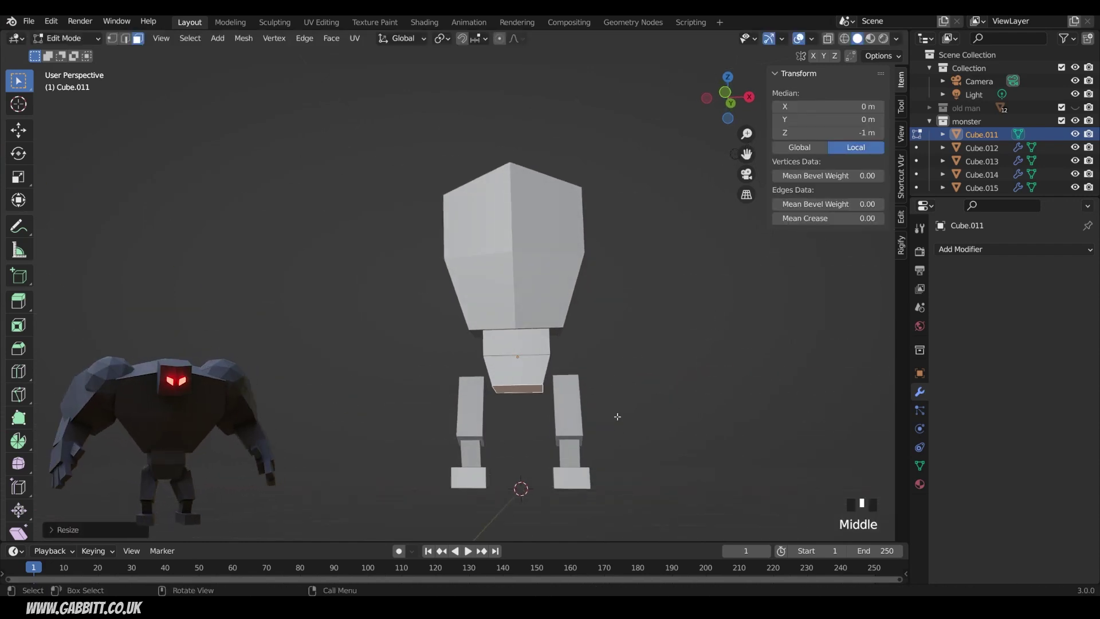
# Select both legs and shift them sideways along X.
pyautogui.press('Tab')
pyautogui.moveTo(626, 377); pyautogui.dragTo(450, 499)
pyautogui.press('g')
pyautogui.press('x')
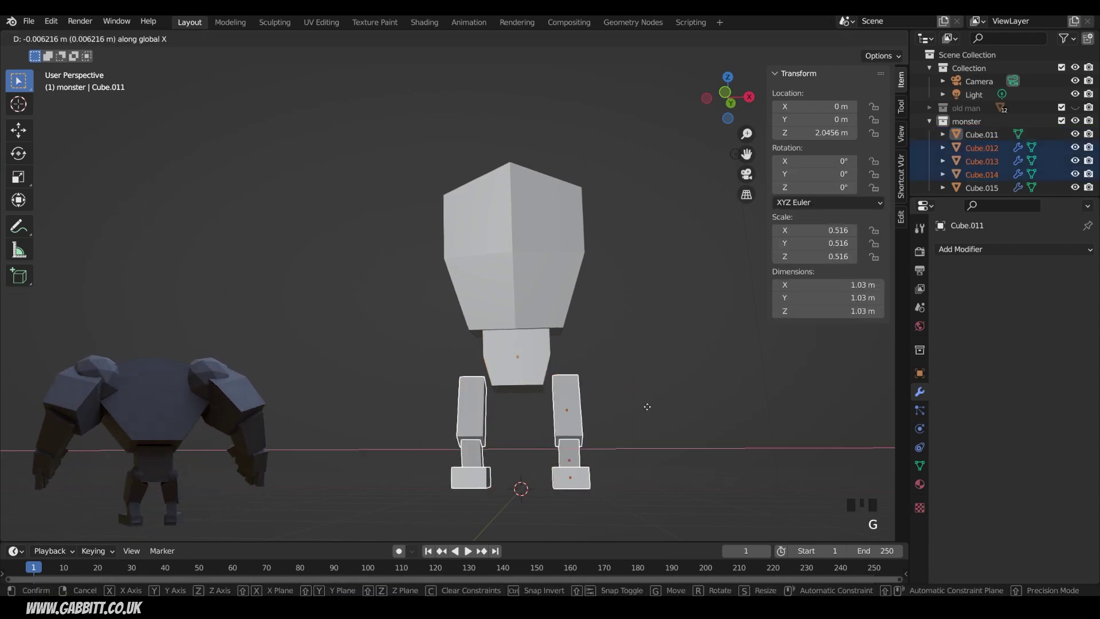
pyautogui.click(646, 406)
pyautogui.moveTo(639, 418); pyautogui.dragTo(639, 412, button='middle')
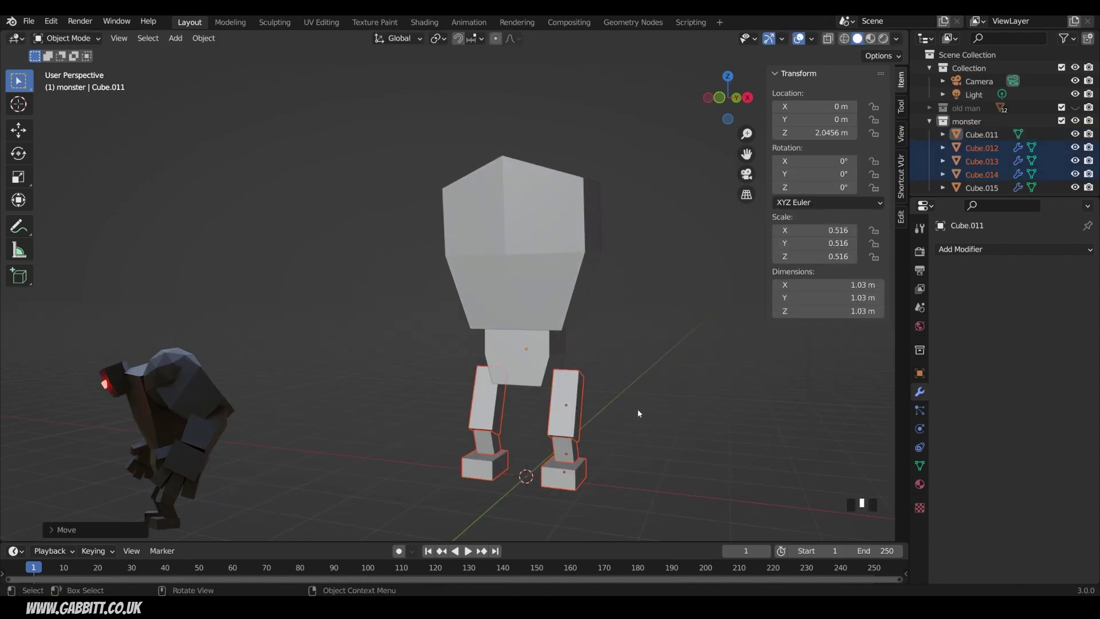
# Rotate the leg, shin and foot blocks about 10° around Z to splay them outward.
pyautogui.press('r')
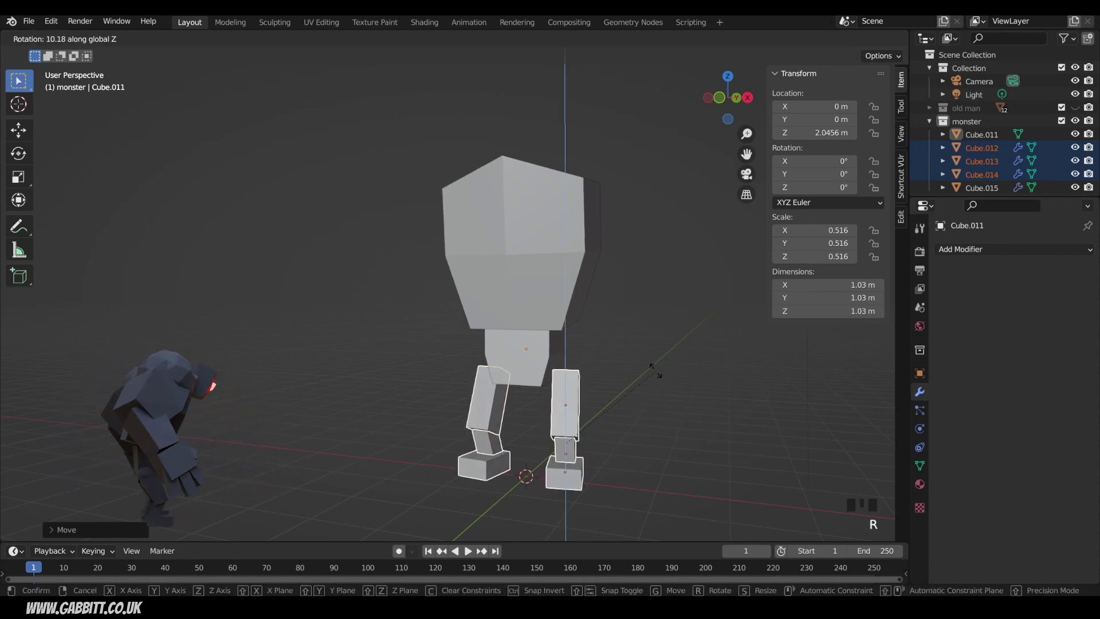
pyautogui.click(655, 375)
pyautogui.moveTo(655, 375); pyautogui.dragTo(571, 417, button='middle')
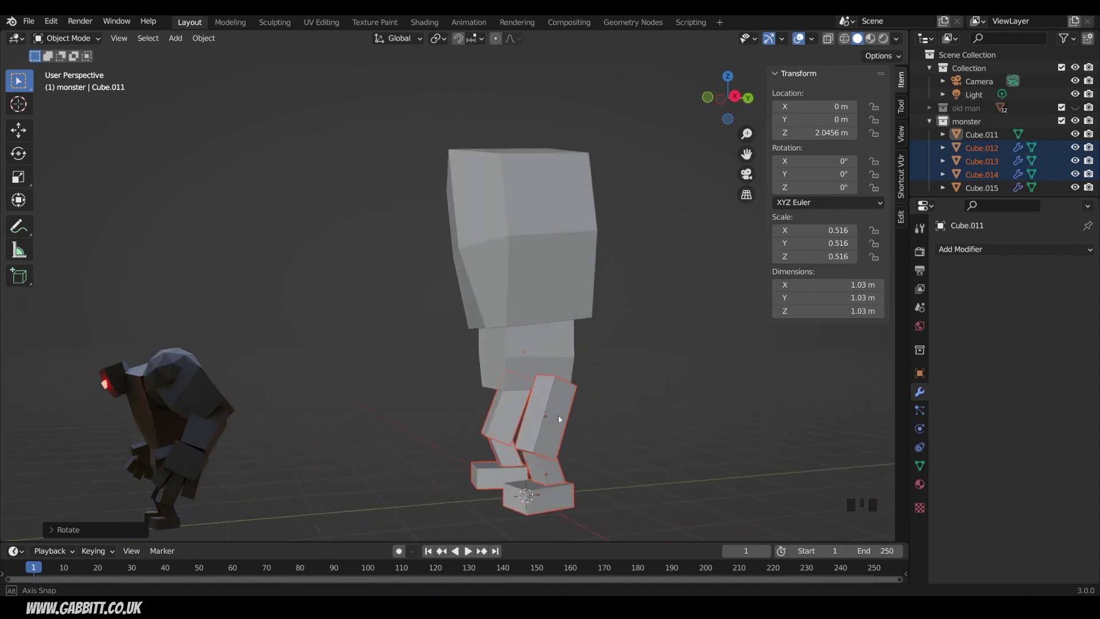
pyautogui.moveTo(601, 403); pyautogui.dragTo(589, 407, button='middle')
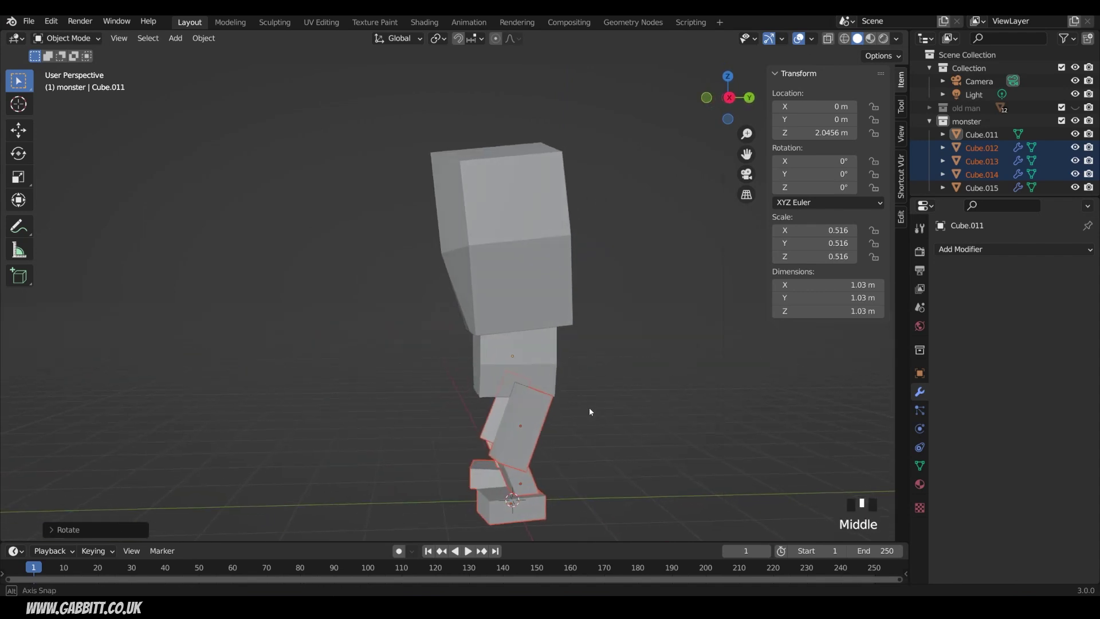
# Scale the top face of thigh block Cube.012 to narrow it.
pyautogui.click(538, 422)
pyautogui.press('Tab')
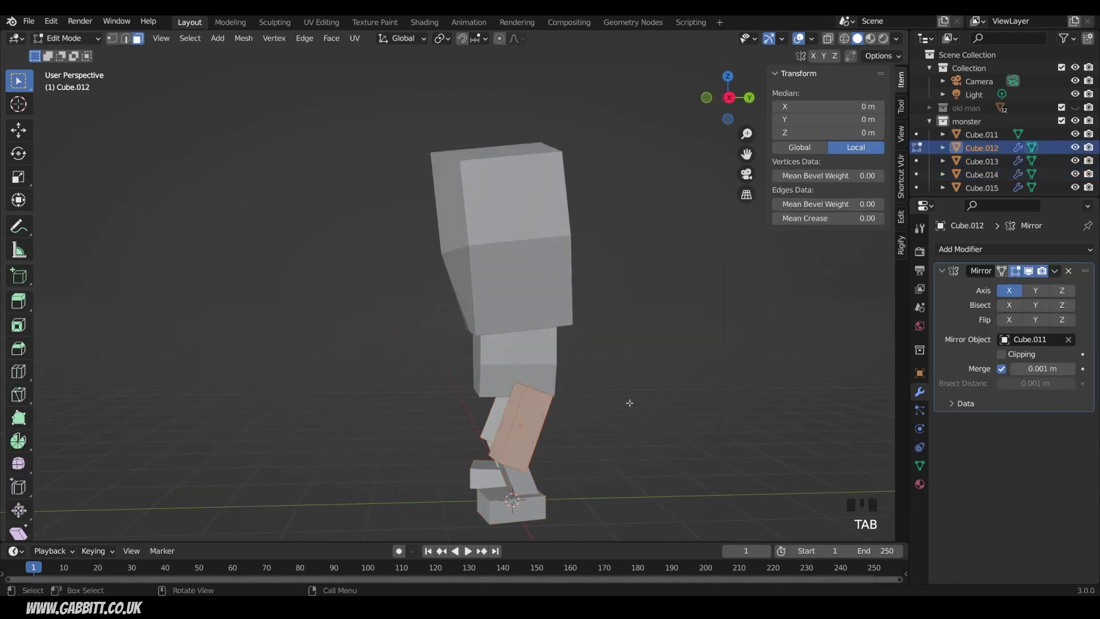
pyautogui.moveTo(625, 409); pyautogui.dragTo(542, 420, button='middle')
pyautogui.click(515, 409)
pyautogui.press('s')
pyautogui.click(623, 403)
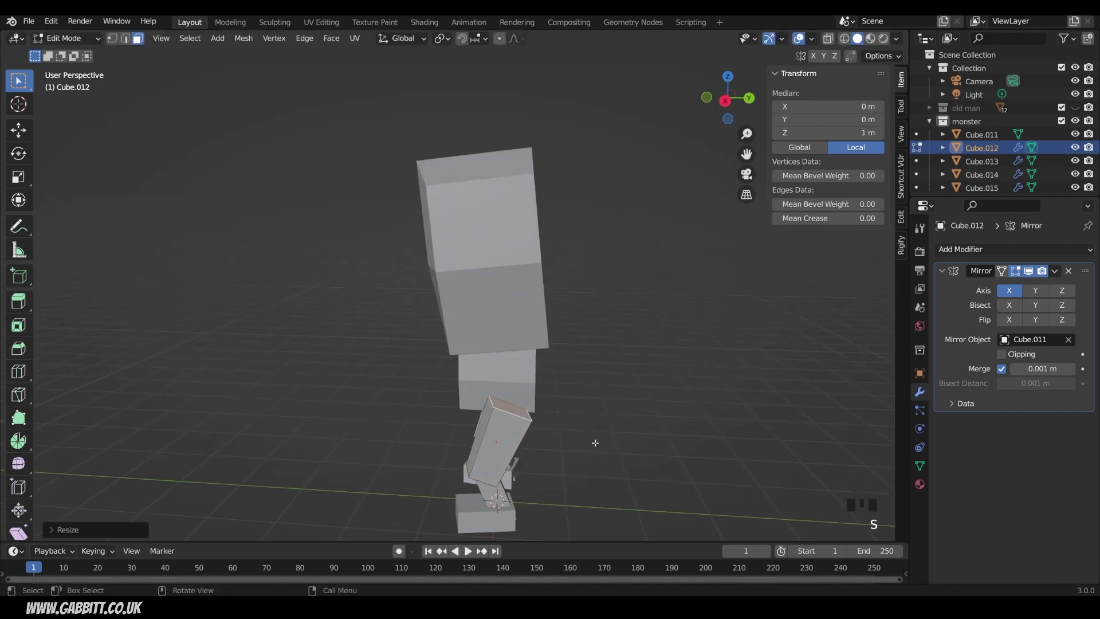
pyautogui.moveTo(602, 439); pyautogui.dragTo(555, 379, button='middle')
# In wireframe, move the leg geometry and nudge the right leg's top corner inward.
pyautogui.press('2')
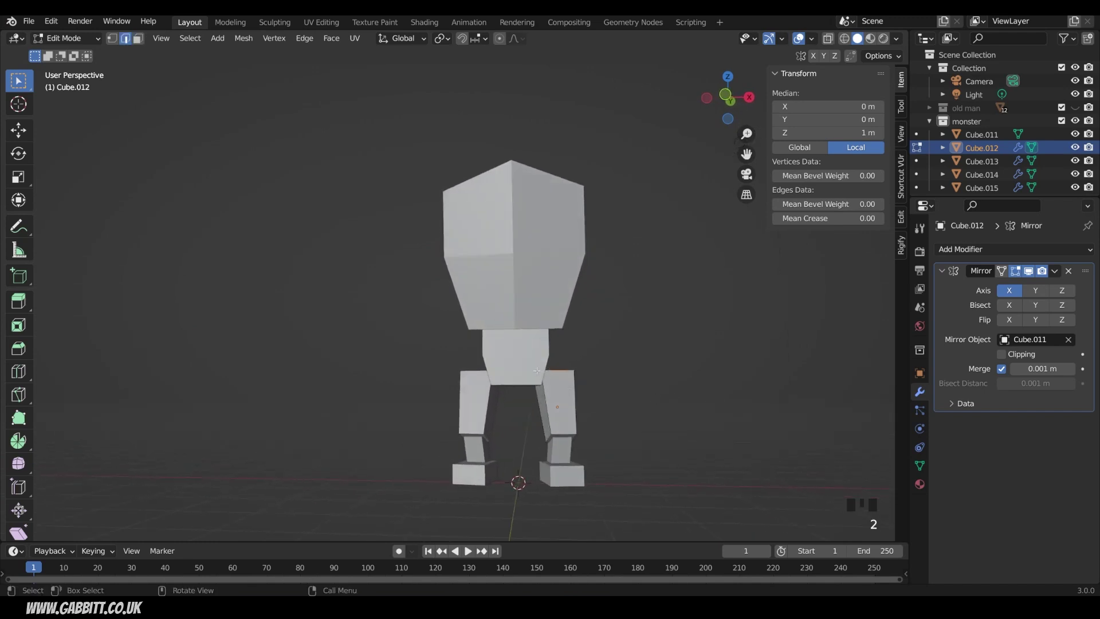
pyautogui.moveTo(538, 373); pyautogui.dragTo(573, 377, button='middle')
pyautogui.click(846, 40)
pyautogui.moveTo(732, 315)
pyautogui.mouseDown(button='middle')
pyautogui.moveTo(705, 355)
pyautogui.moveTo(601, 383)
pyautogui.mouseUp(button='middle')
pyautogui.press('g')
pyautogui.click(564, 380)
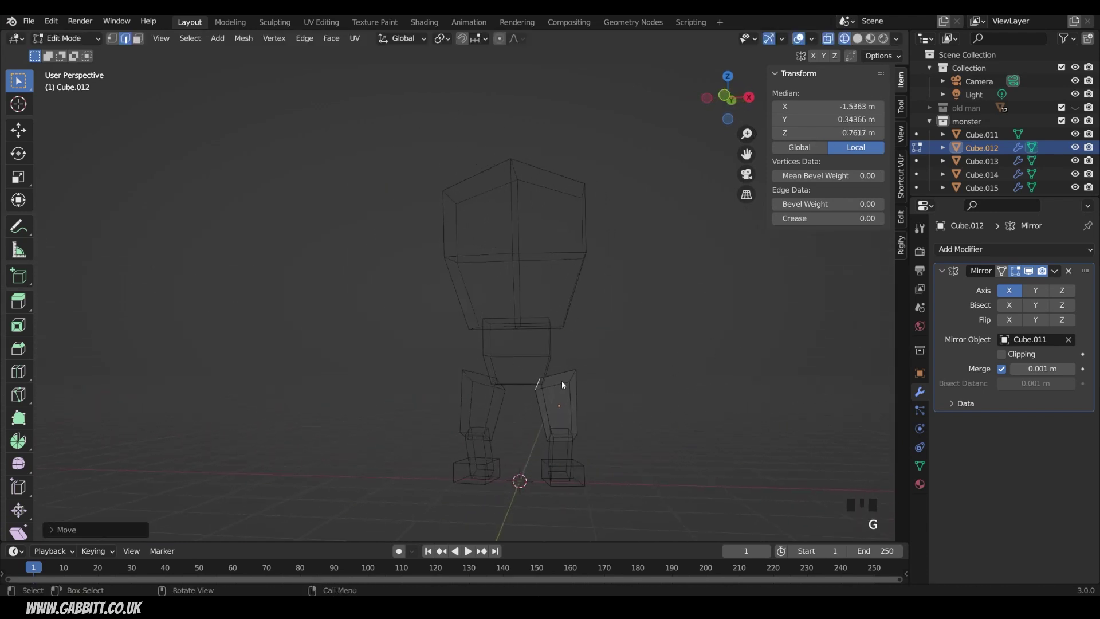
pyautogui.click(570, 378)
pyautogui.press('g')
pyautogui.click(565, 378)
pyautogui.click(858, 38)
pyautogui.moveTo(634, 342); pyautogui.dragTo(634, 345, button='middle')
# Spread the leg, shin and foot blocks along X so Cube.012 sits at 0.573 m.
pyautogui.press('Tab')
pyautogui.moveTo(529, 403); pyautogui.dragTo(596, 485)
pyautogui.press('g')
pyautogui.press('x')
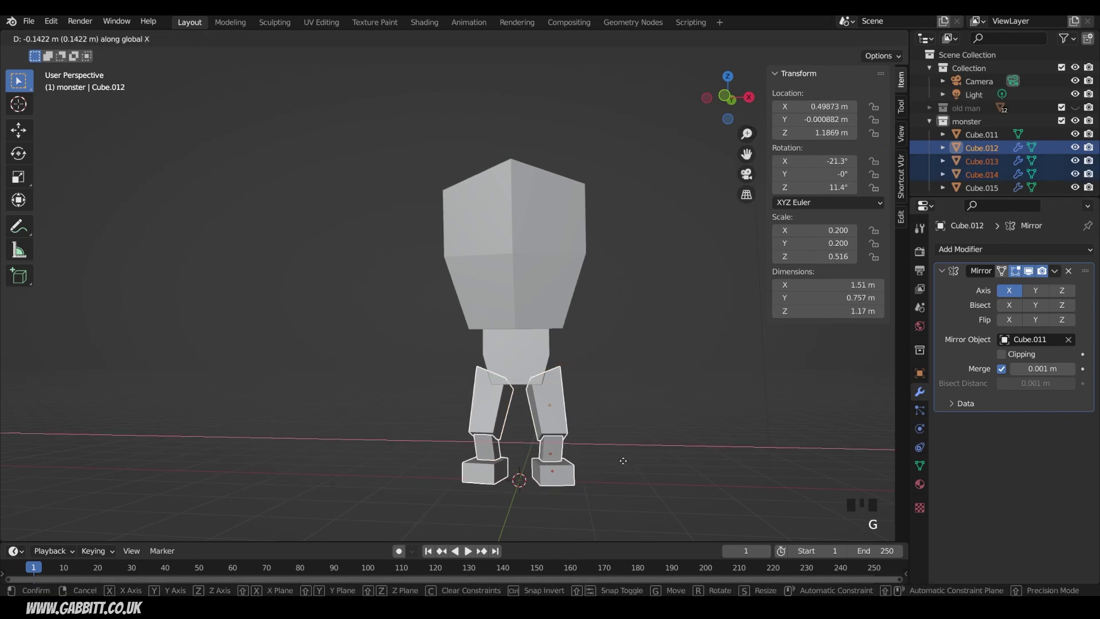
pyautogui.click(630, 462)
pyautogui.moveTo(629, 462); pyautogui.dragTo(662, 449, button='middle')
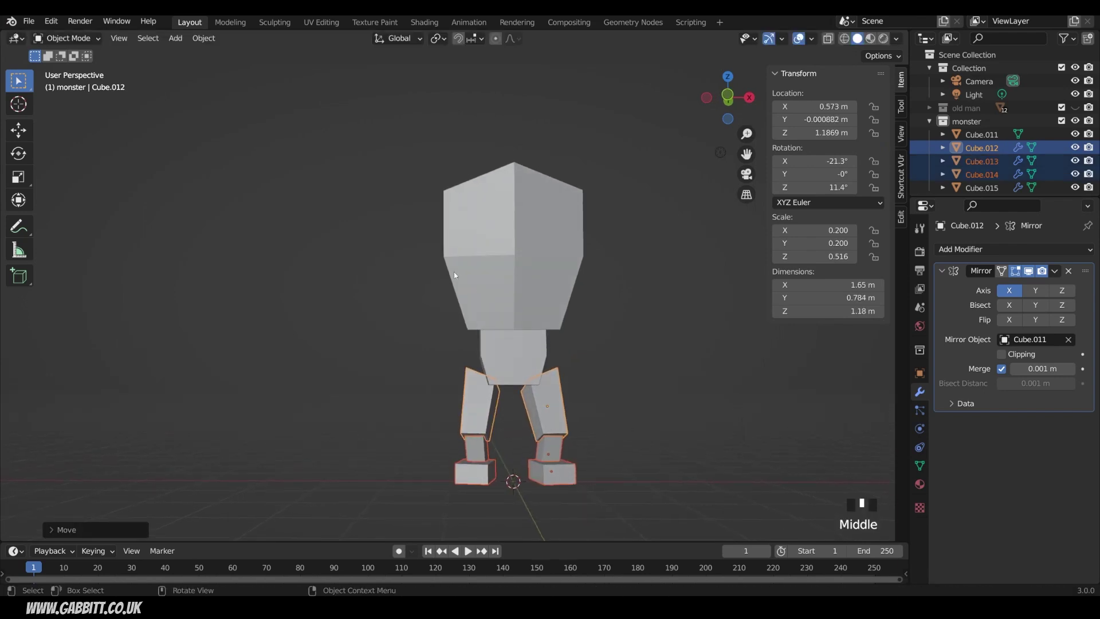
pyautogui.moveTo(454, 272); pyautogui.dragTo(535, 335)
# Move the head and trunk blocks vertically along Z.
pyautogui.press('g')
pyautogui.press('z')
pyautogui.click(592, 307)
pyautogui.moveTo(592, 307); pyautogui.dragTo(612, 333, button='middle')
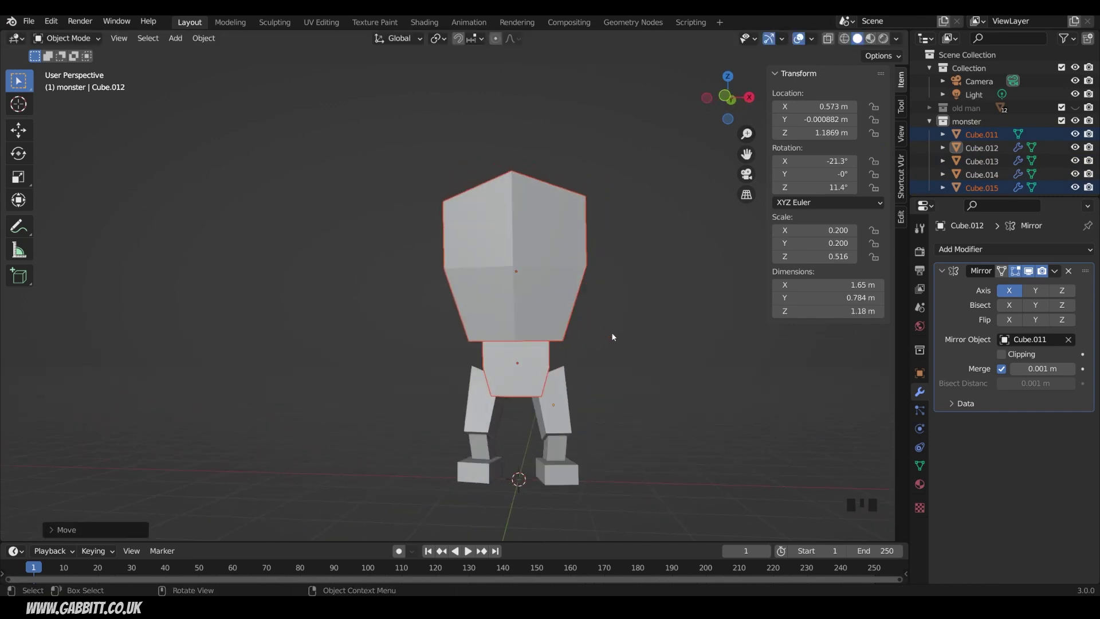
pyautogui.moveTo(612, 337); pyautogui.dragTo(586, 410, button='middle')
# Move a face of thigh Cube.012 to shorten it from 1.18 m to 1.01 m.
pyautogui.click(541, 430)
pyautogui.press('Tab')
pyautogui.moveTo(498, 425); pyautogui.dragTo(461, 423, button='middle')
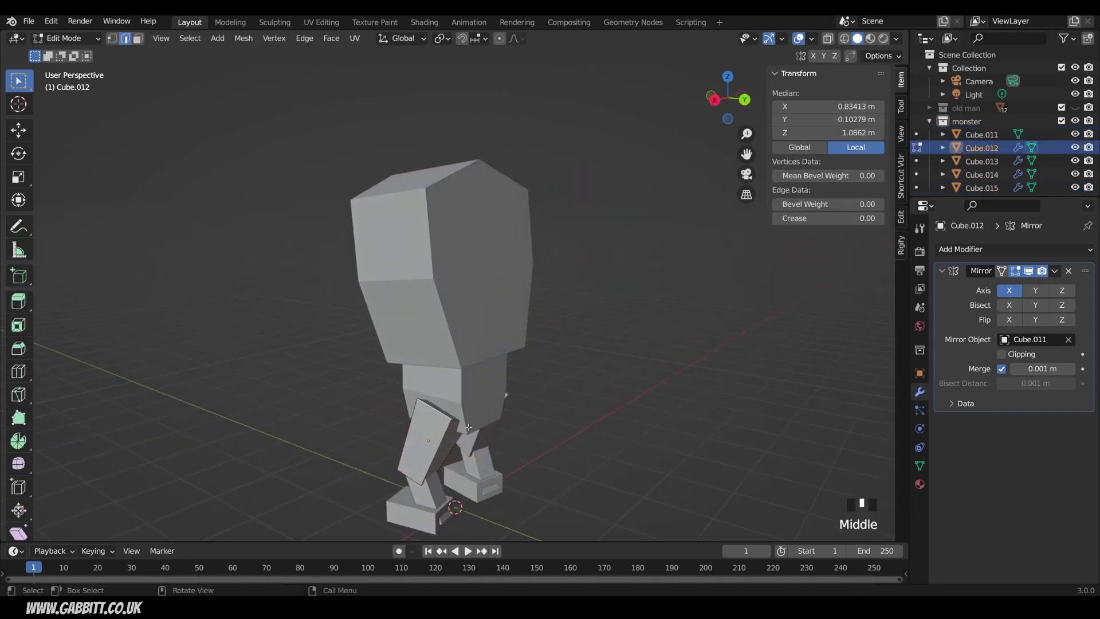
pyautogui.press('3')
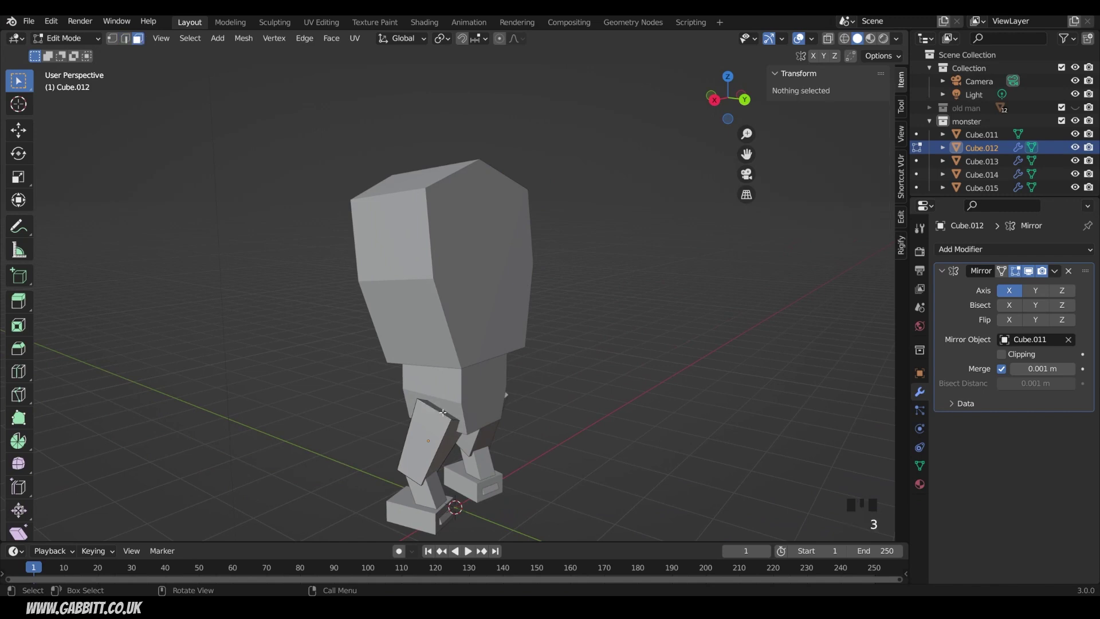
pyautogui.click(443, 413)
pyautogui.moveTo(443, 412); pyautogui.dragTo(549, 382, button='middle')
pyautogui.press('g')
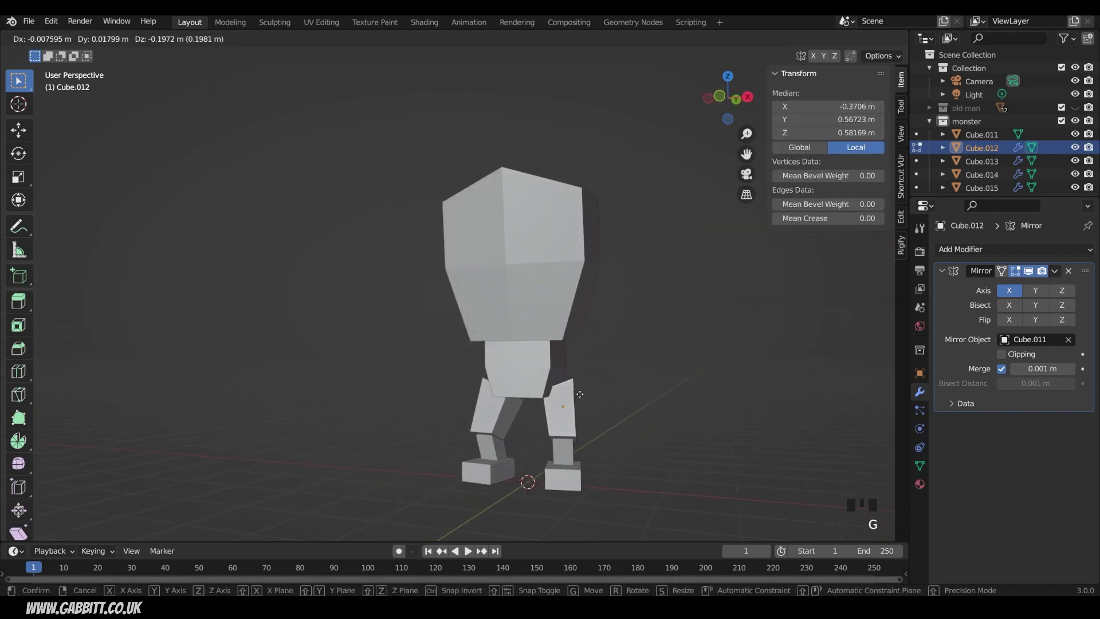
pyautogui.click(586, 390)
pyautogui.press('Tab')
pyautogui.moveTo(603, 390); pyautogui.dragTo(510, 402, button='middle')
# Add an icosphere at the top of the leg, scaled to about 0.276, as a hip joint.
pyautogui.keyDown('shift'); pyautogui.rightClick(523, 399); pyautogui.keyUp('shift')
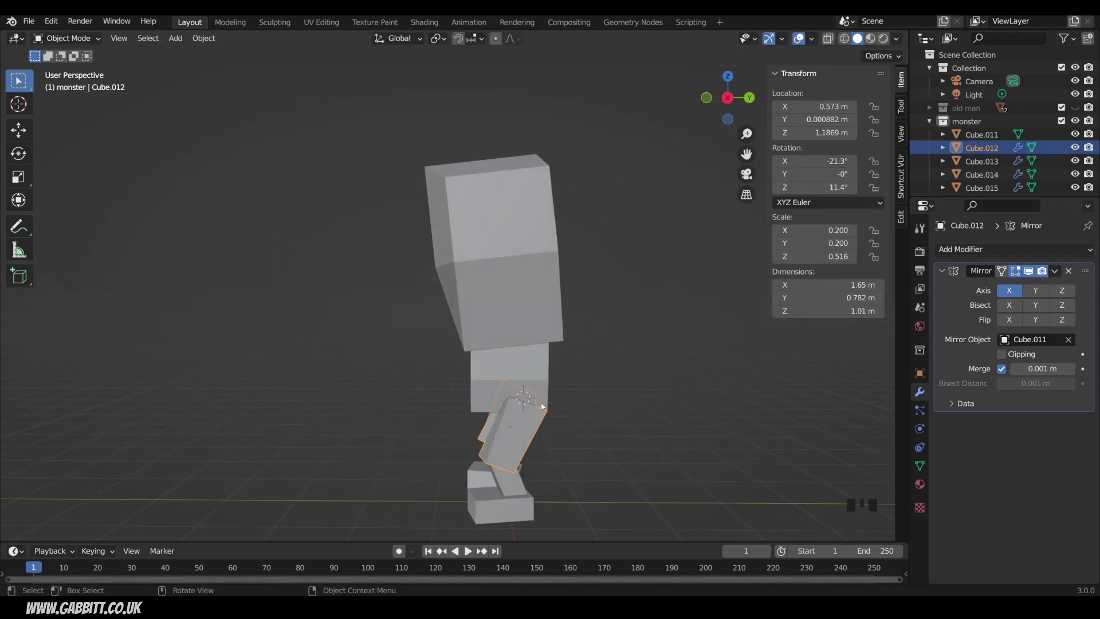
pyautogui.hotkey('shift', 'a')
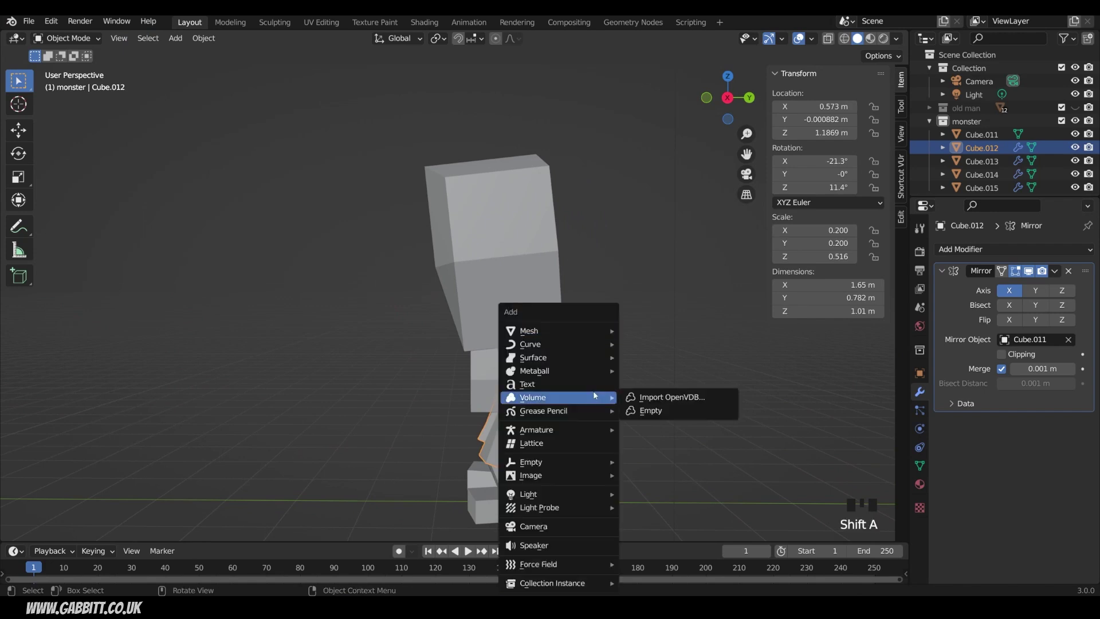
pyautogui.moveTo(609, 337)
pyautogui.click(646, 384)
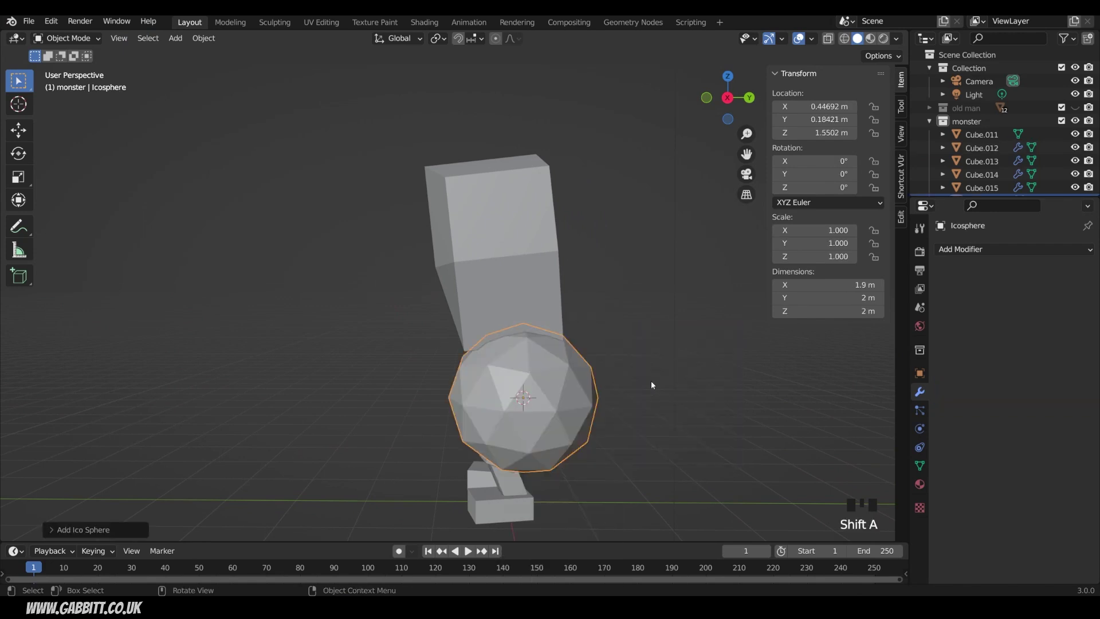
pyautogui.press('s')
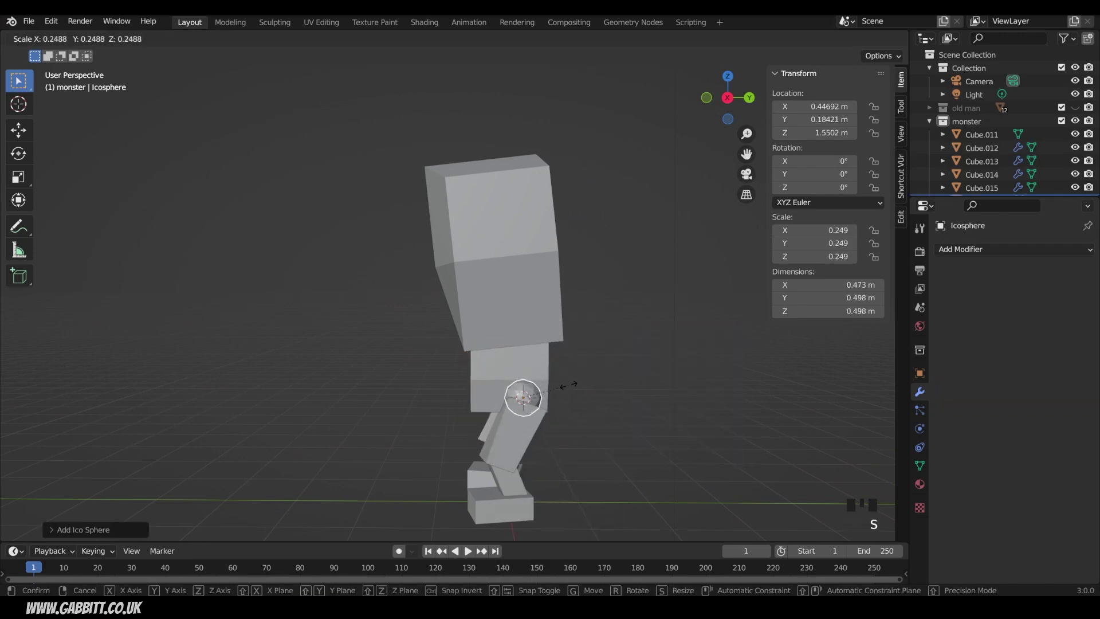
pyautogui.click(558, 394)
pyautogui.press('g')
pyautogui.click(563, 400)
pyautogui.moveTo(563, 400); pyautogui.dragTo(703, 389, button='middle')
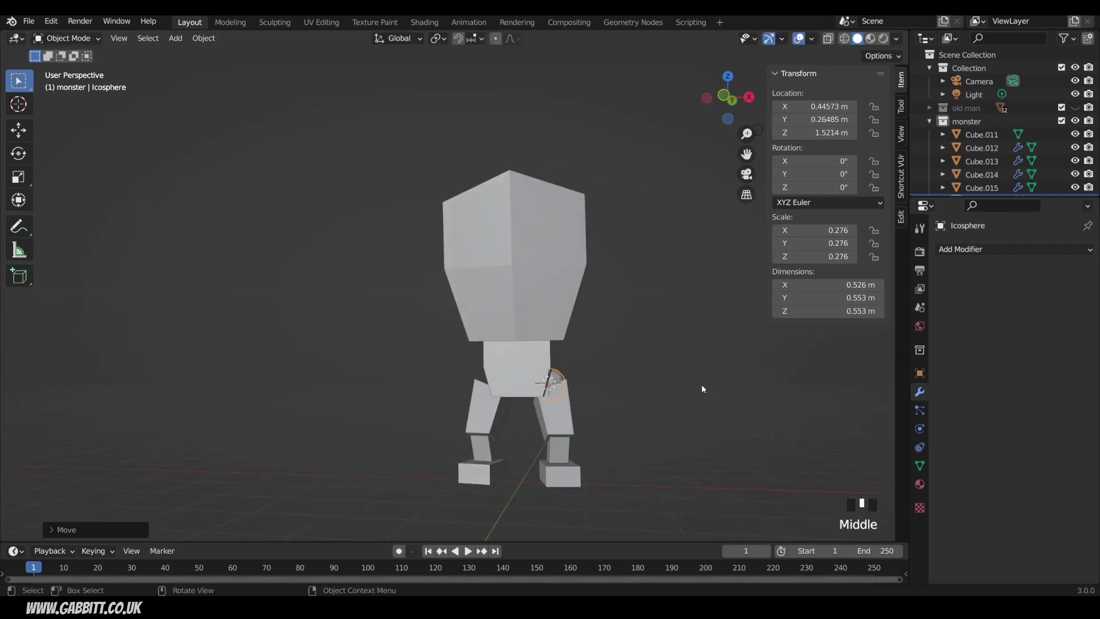
# Give the icosphere a Mirror modifier with Cube.011 as the mirror object.
pyautogui.click(995, 251)
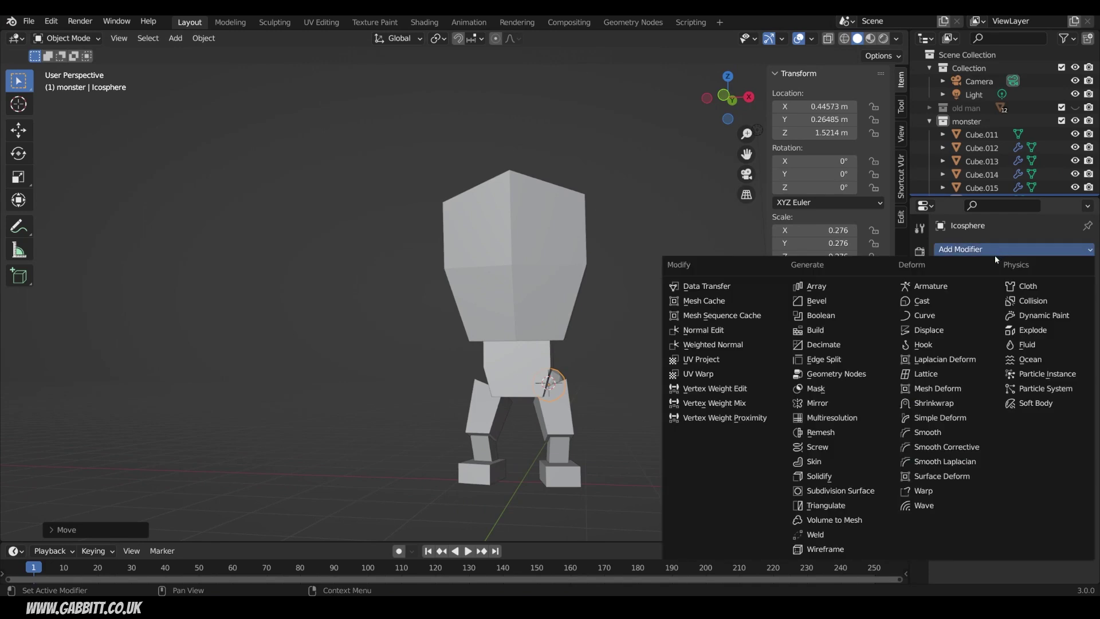
pyautogui.click(818, 403)
pyautogui.press('e')
pyautogui.click(514, 363)
pyautogui.moveTo(602, 388); pyautogui.dragTo(707, 421, button='middle')
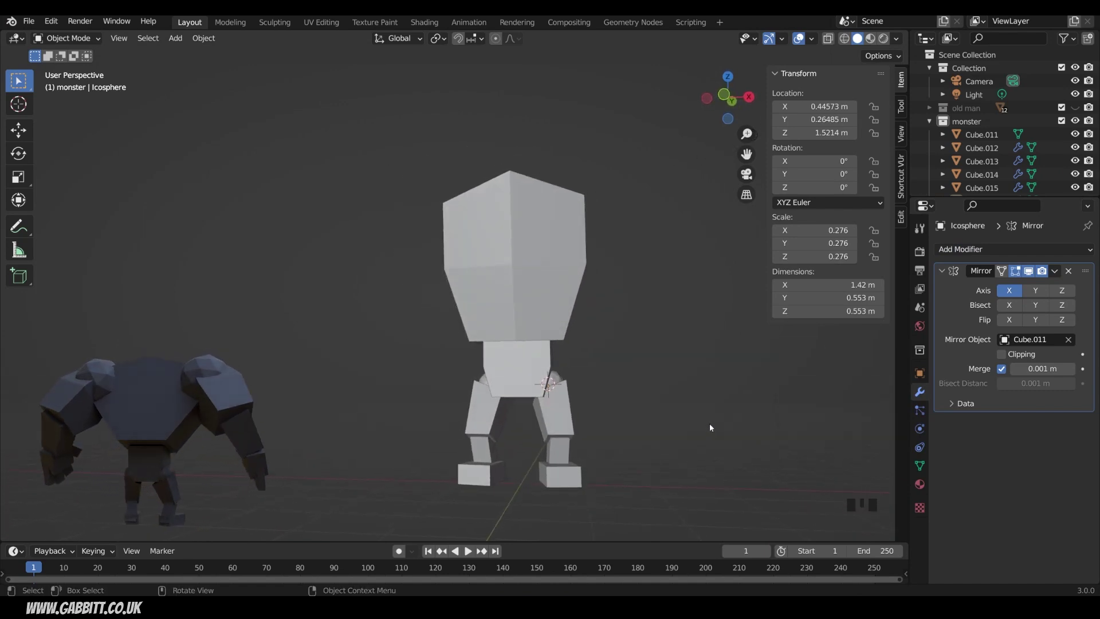
# Pull one edge loop of hip block Cube.011 along Y.
pyautogui.moveTo(685, 449); pyautogui.dragTo(573, 442, button='middle')
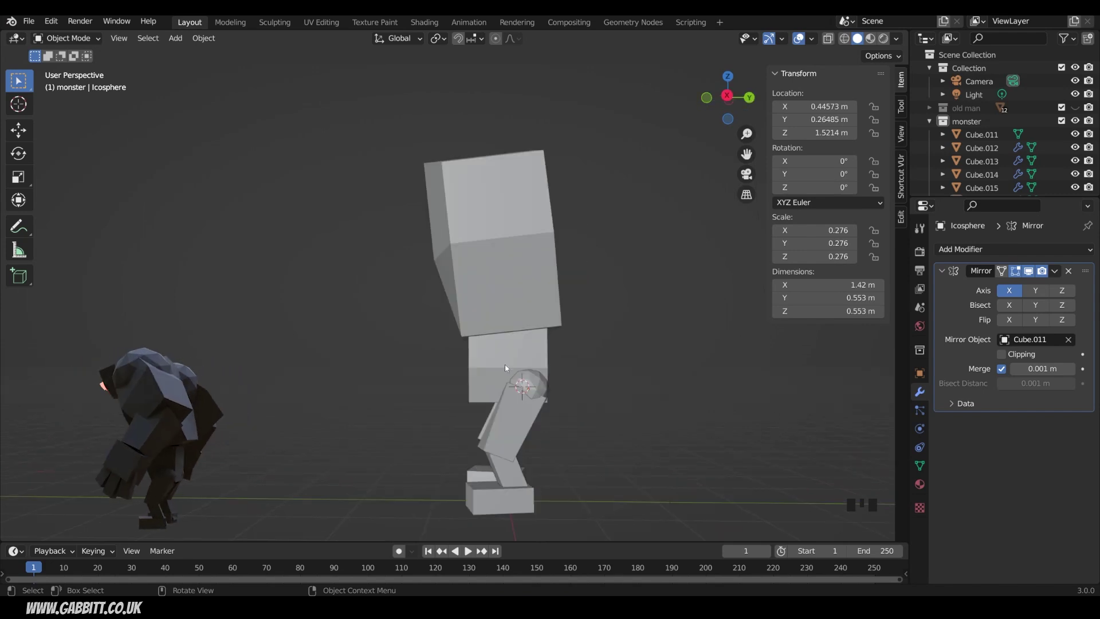
pyautogui.click(507, 361)
pyautogui.press('Tab')
pyautogui.moveTo(585, 398); pyautogui.dragTo(486, 395, button='middle')
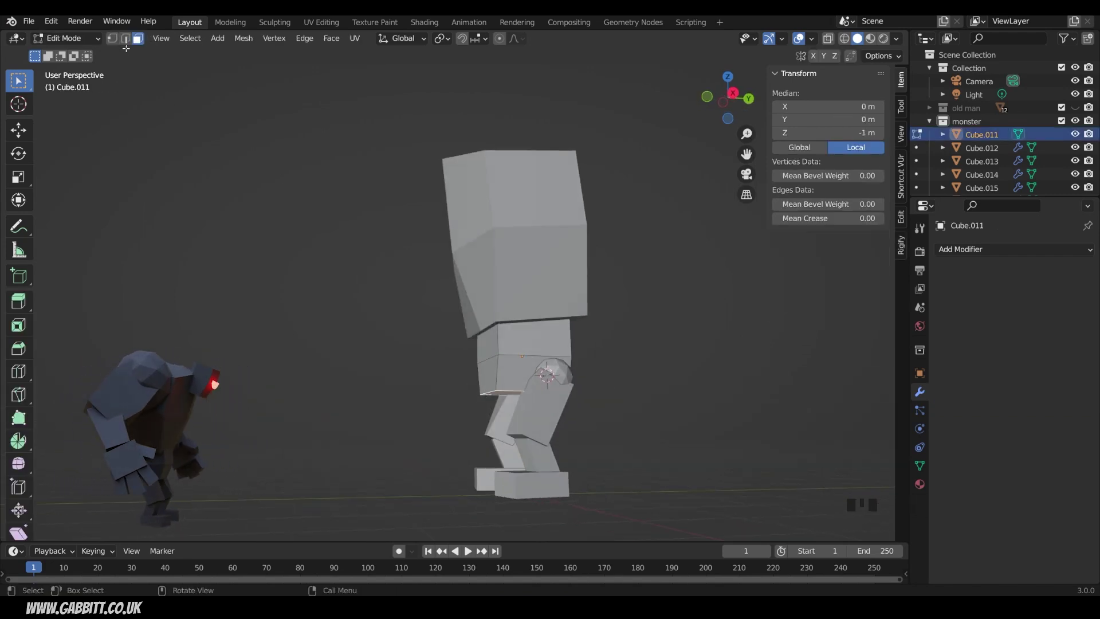
pyautogui.click(125, 39)
pyautogui.click(503, 387)
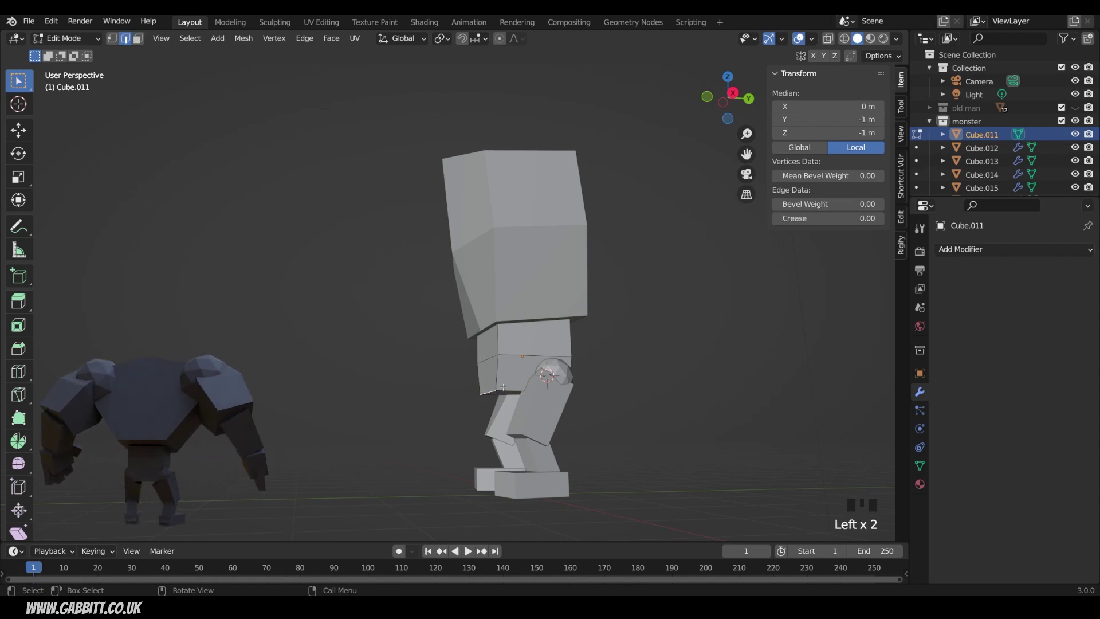
pyautogui.press('g')
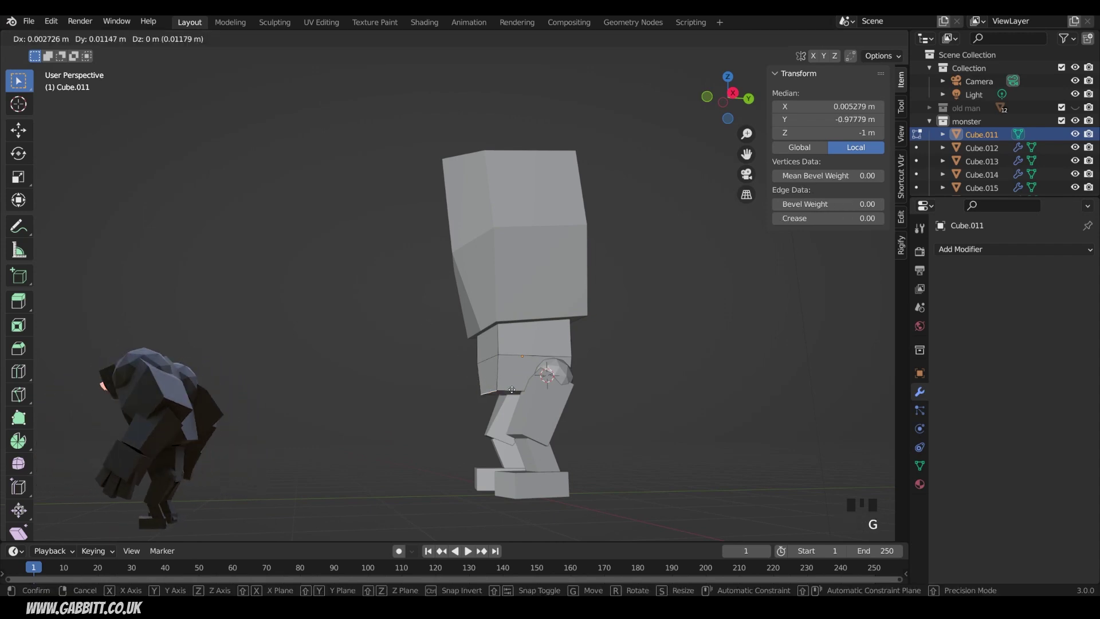
pyautogui.press('y')
pyautogui.click(395, 290)
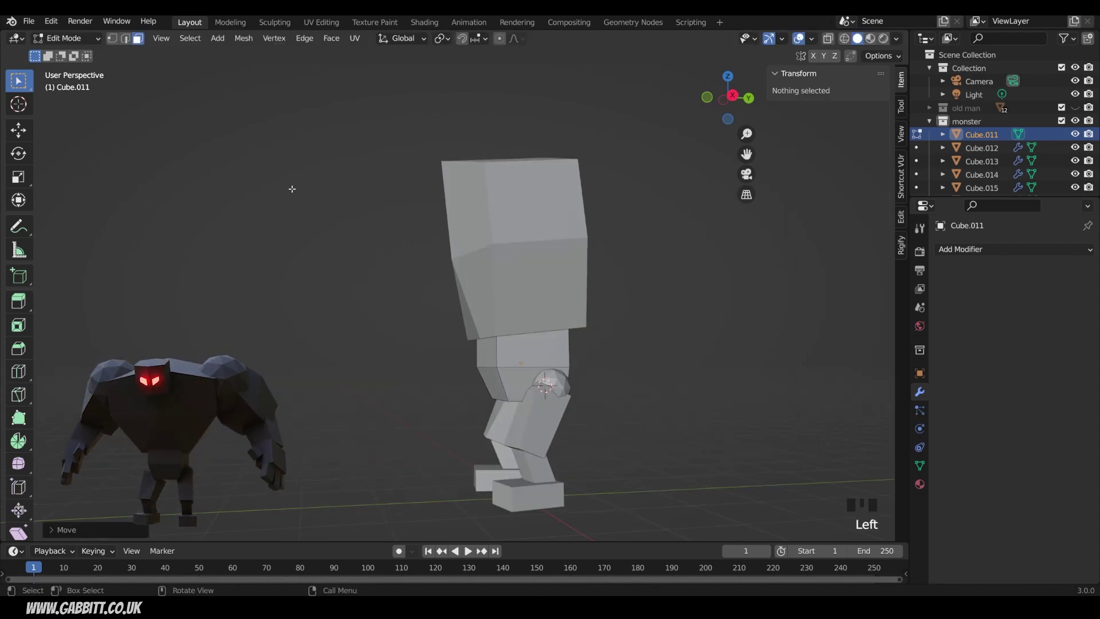
# Move two more edges along Y, bringing Cube.011 to a 0.913 m depth.
pyautogui.click(493, 395)
pyautogui.keyDown('shift'); pyautogui.click(527, 349); pyautogui.keyUp('shift')
pyautogui.press('g')
pyautogui.press('y')
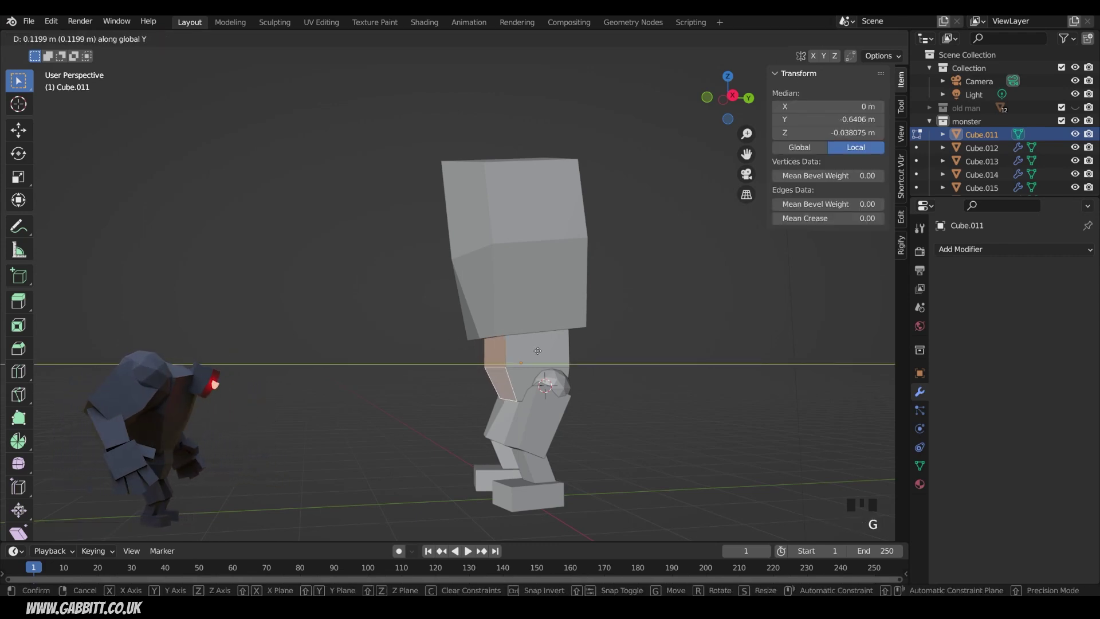
pyautogui.click(524, 350)
pyautogui.moveTo(524, 350); pyautogui.dragTo(476, 380, button='middle')
pyautogui.press('Tab')
pyautogui.scroll(2, 653, 379)
pyautogui.scroll(-2, 654, 379)
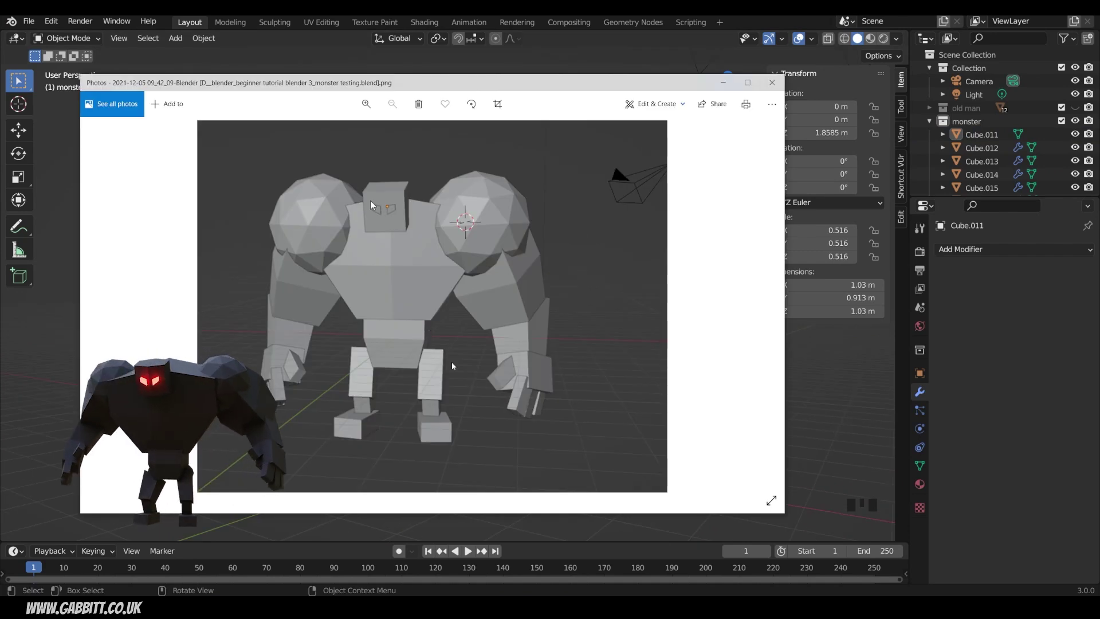